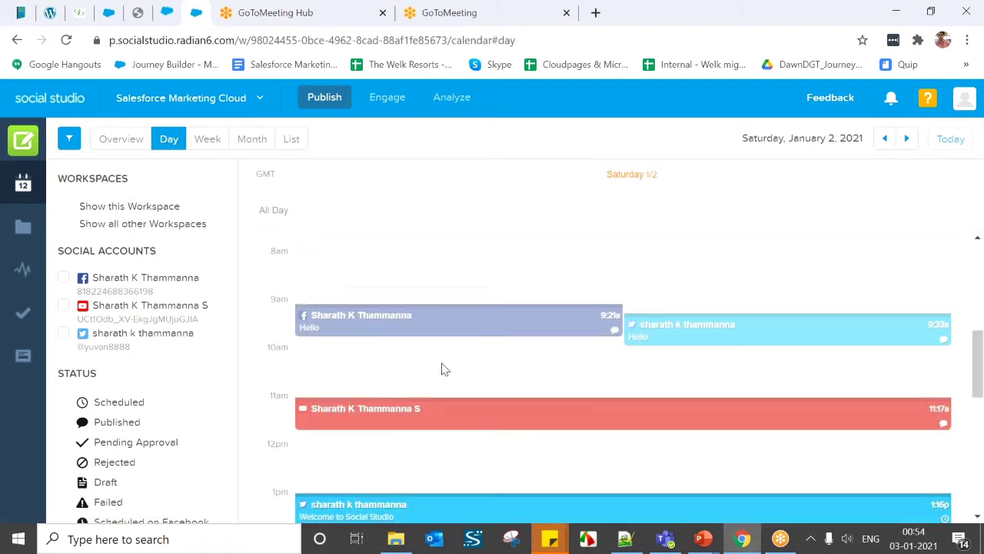
Review the posts in the day calendar for January 2, 2021 and in the week calendar for December 27, 2020 to January 2, 2021
scroll(415, 323, down, 1)
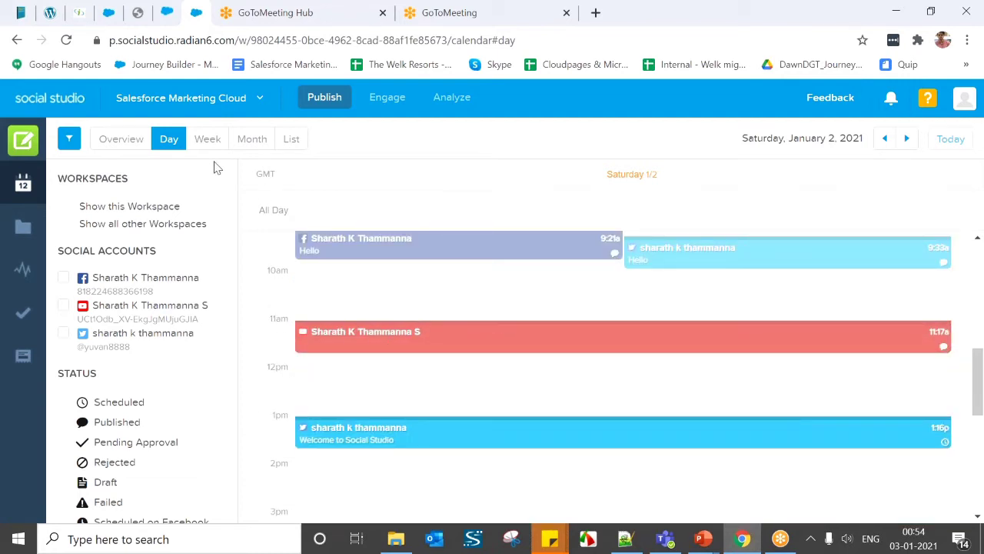
click(207, 140)
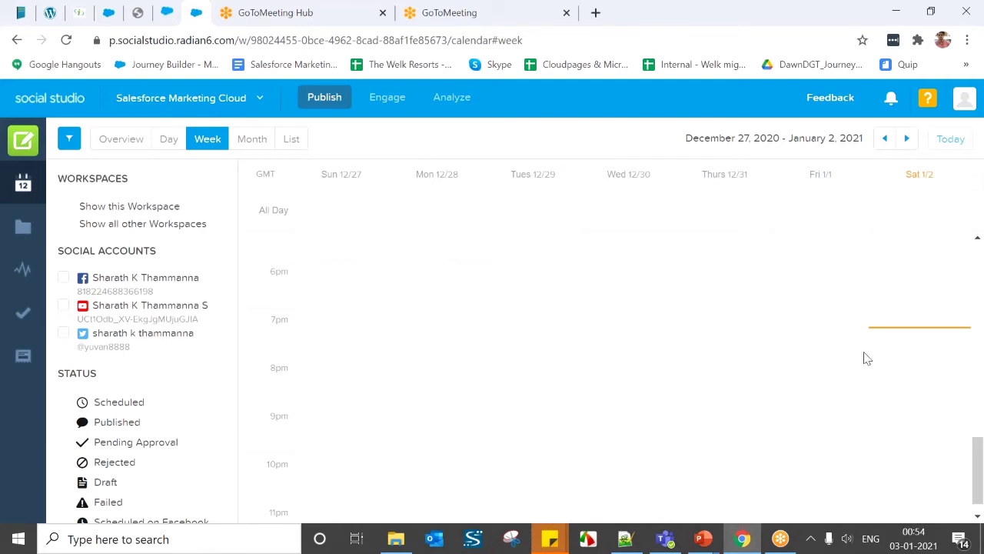
scroll(908, 361, up, 2)
scroll(908, 360, up, 7)
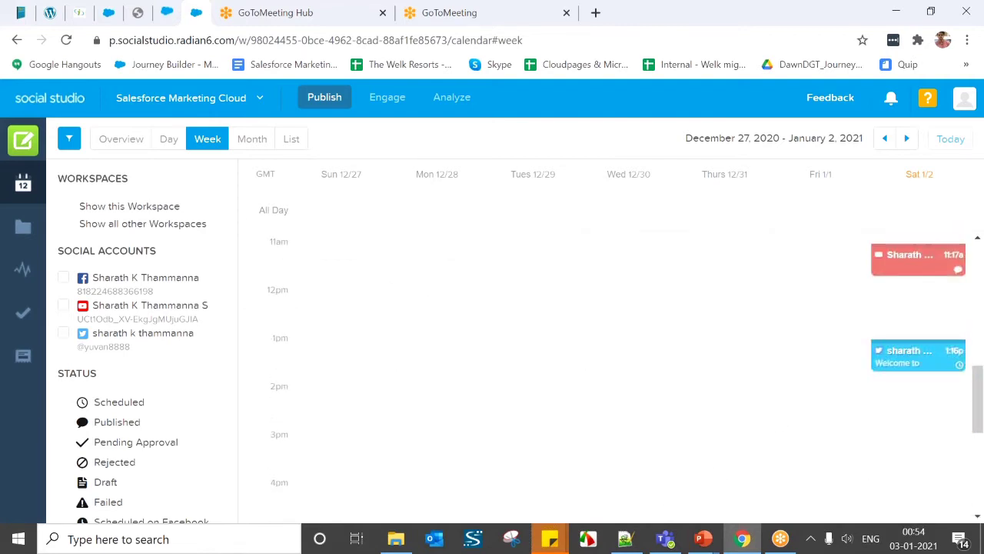
scroll(898, 360, down, 3)
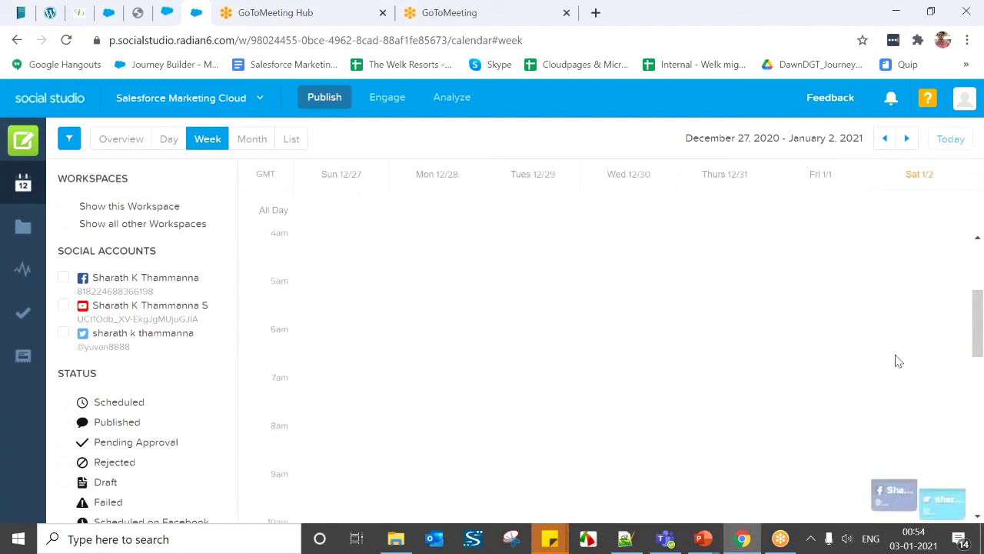
Switch the calendar to the month view and look through the filter categories from workspaces to media type
click(252, 138)
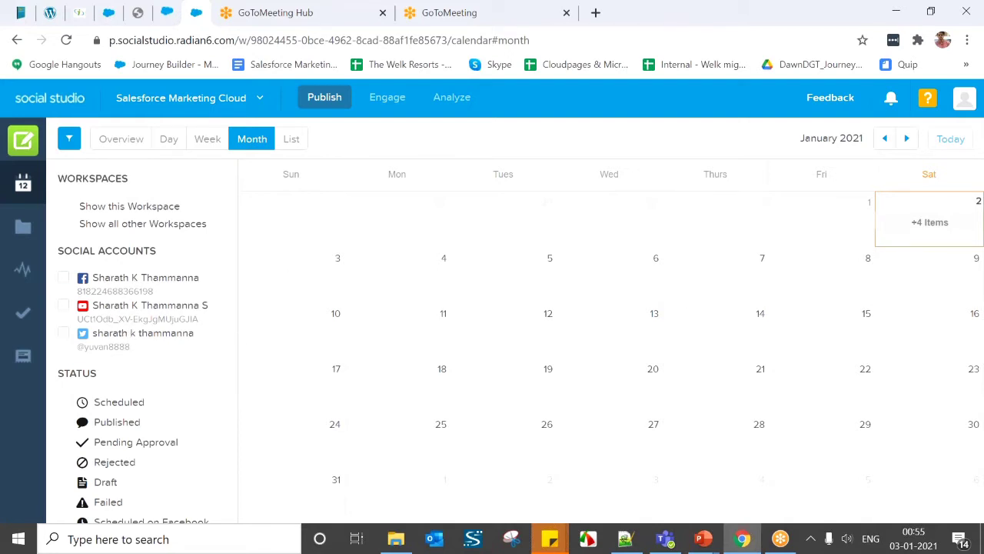
scroll(158, 321, down, 1)
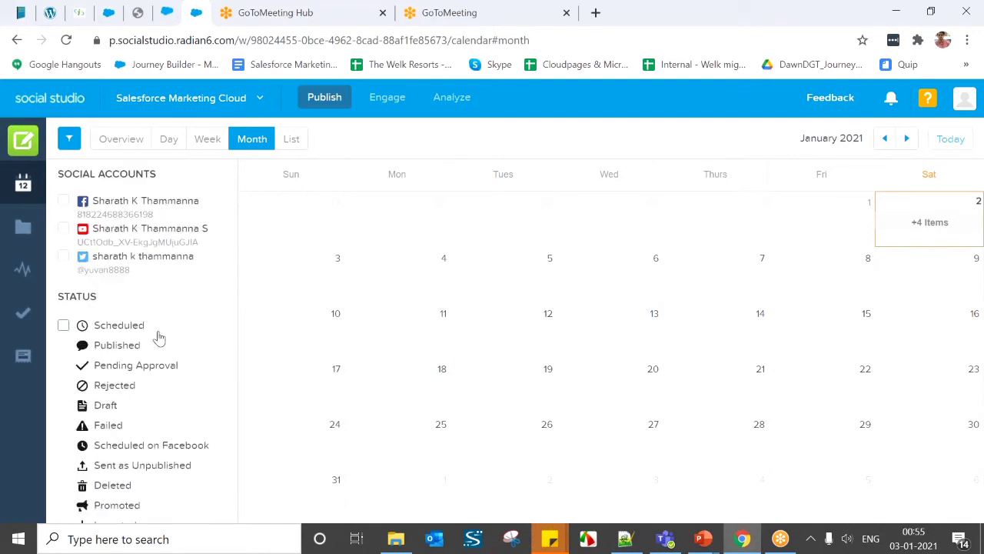
scroll(149, 359, down, 4)
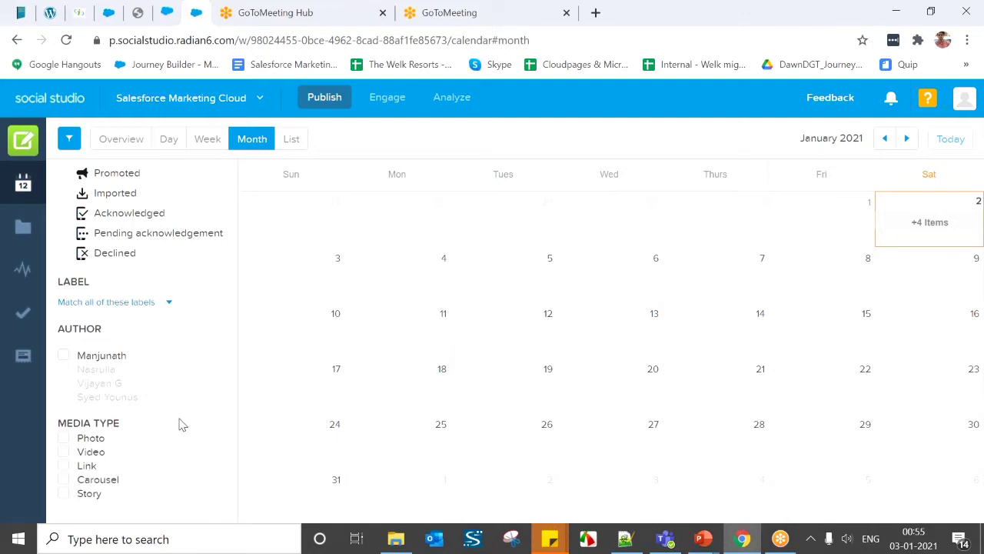
scroll(180, 422, up, 5)
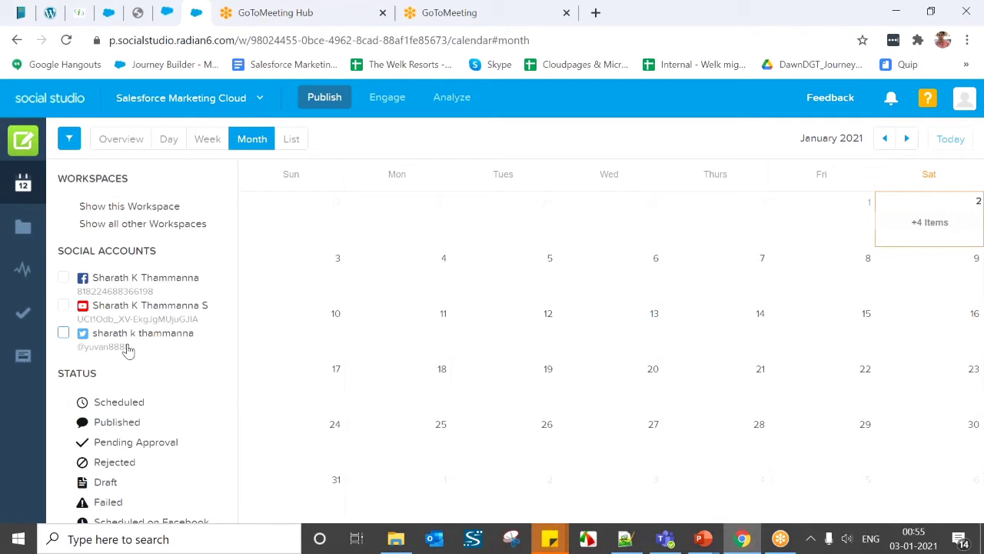
Filter the month calendar by the Facebook account, clear that filter, and look over the status filter options
click(65, 278)
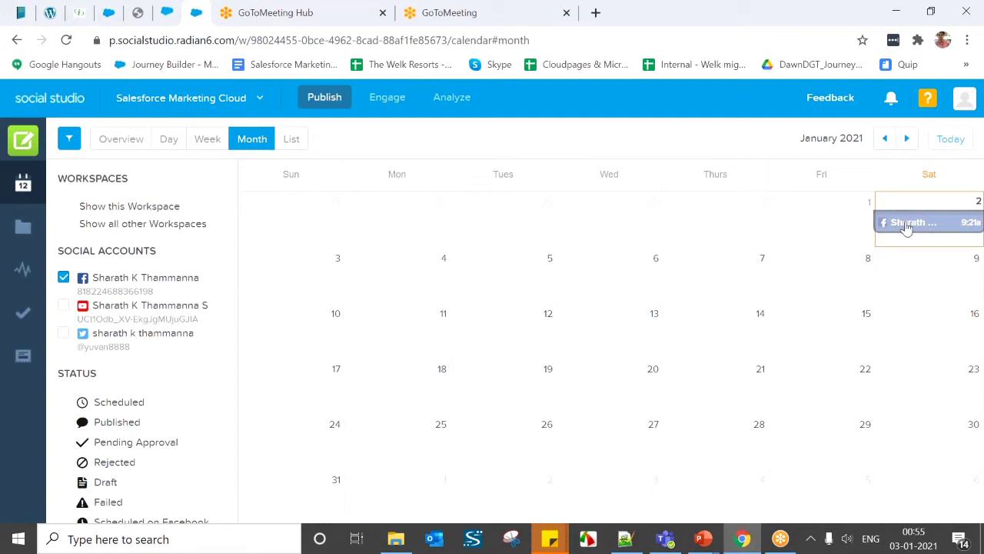
click(63, 277)
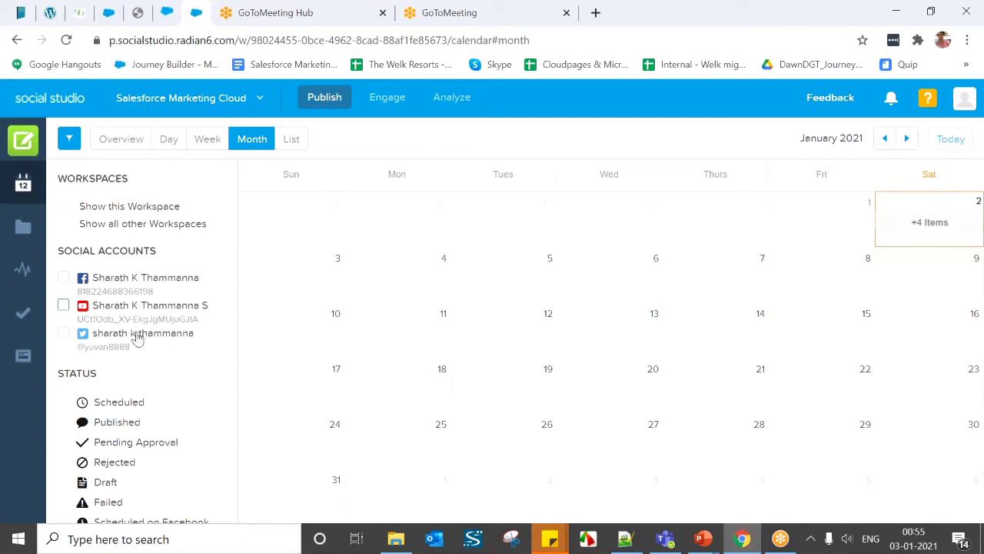
scroll(129, 406, down, 4)
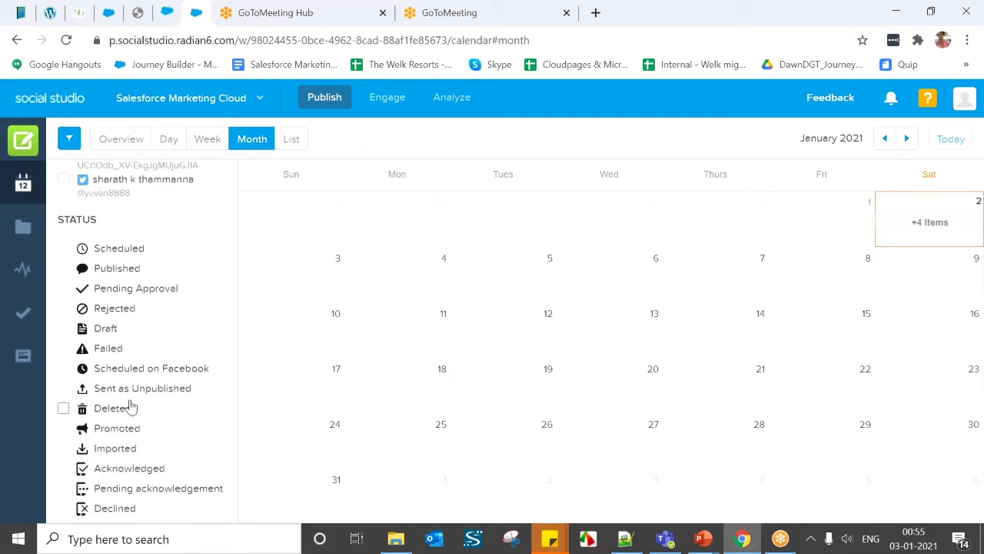
scroll(129, 406, down, 2)
scroll(130, 401, up, 2)
Filter the month calendar by the Scheduled, Published and Pending Approval statuses in turn, clearing each one
click(63, 248)
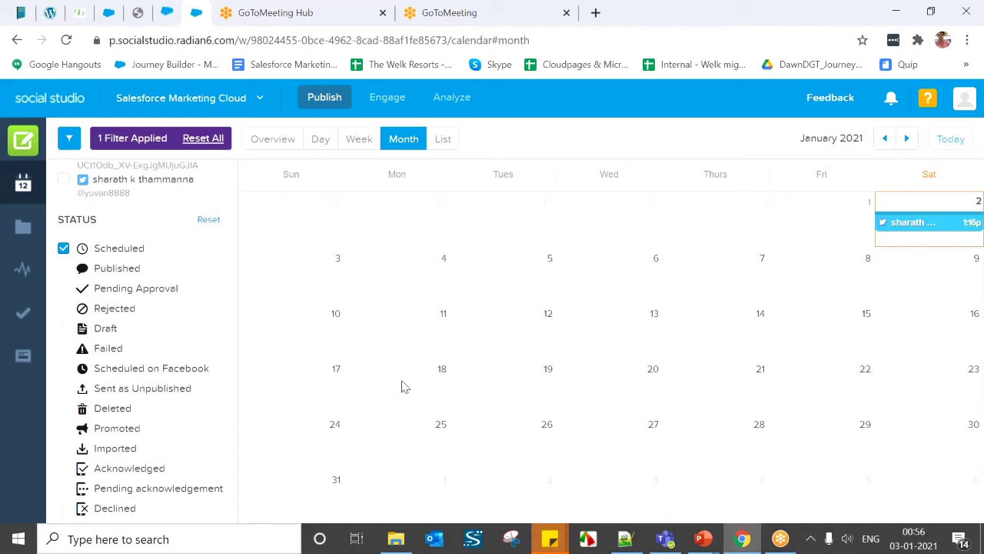
click(63, 247)
click(63, 267)
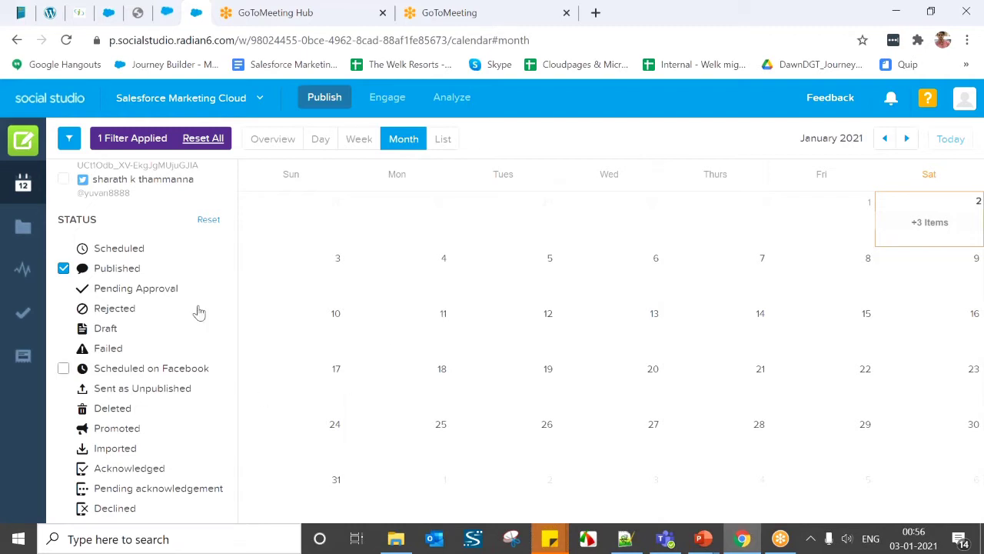
mouse_move(194, 310)
click(63, 289)
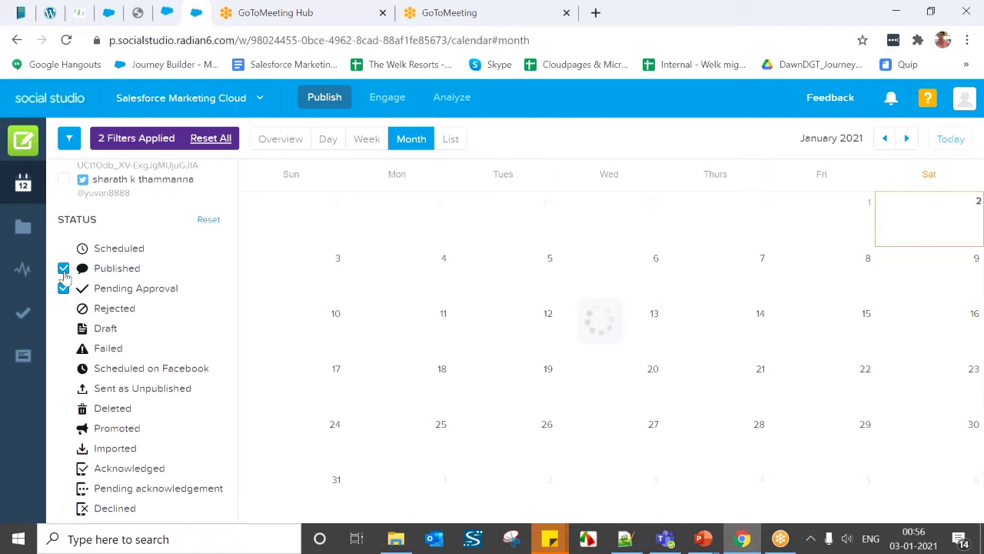
click(64, 271)
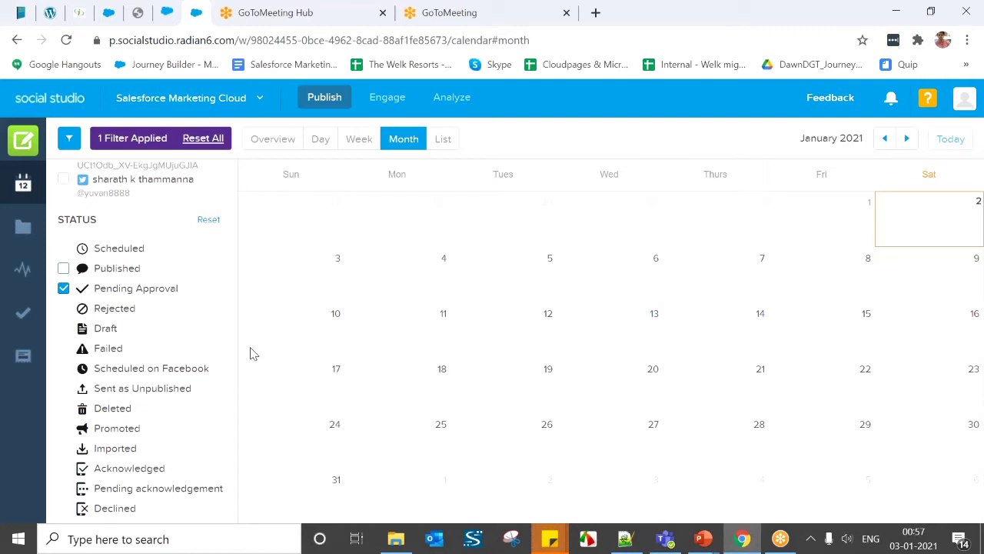
click(63, 288)
Filter the month calendar by the Rejected and Draft statuses in turn, clearing each one
click(64, 308)
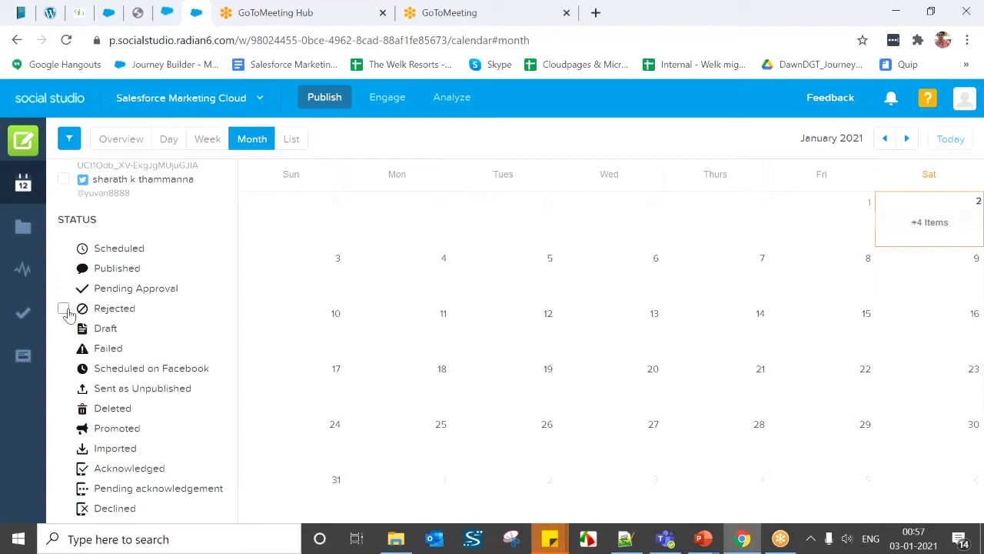
click(64, 308)
click(63, 328)
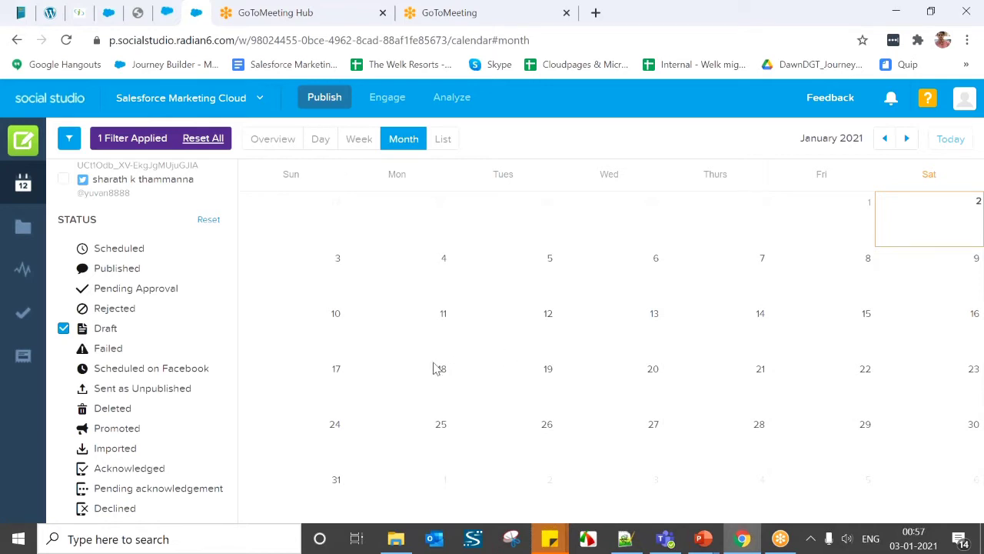
click(63, 328)
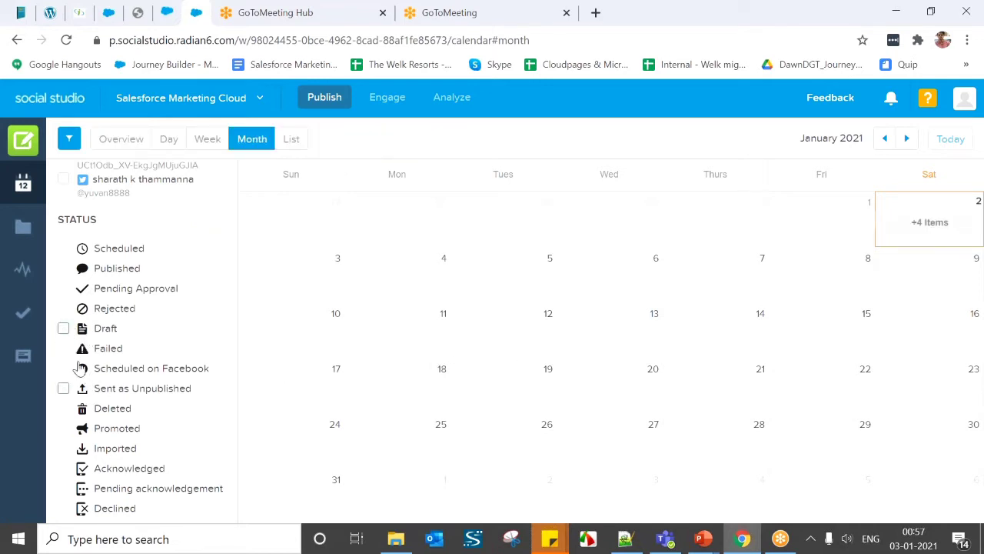
Filter the calendar by the Failed status and clear it after a brief visit to the Shared Content page
click(64, 348)
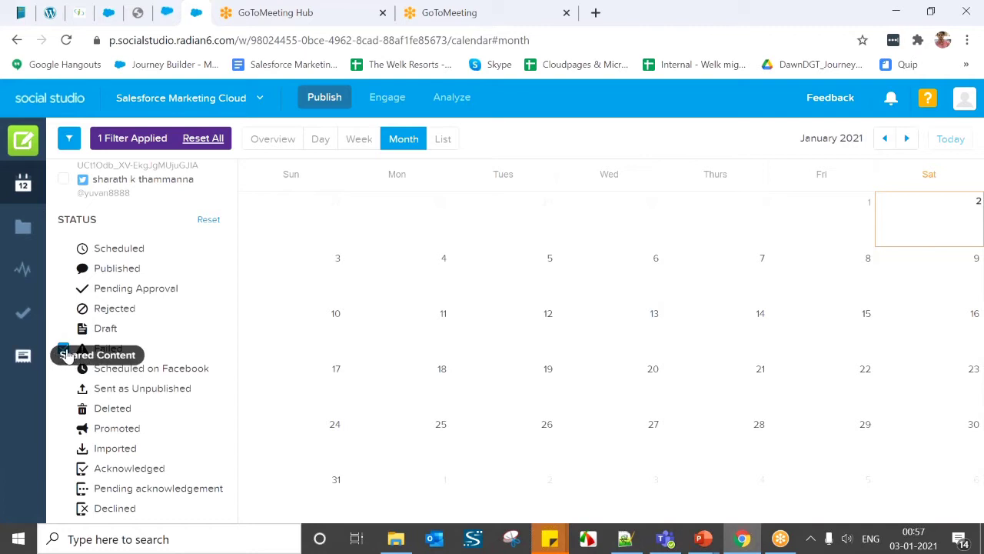
click(23, 355)
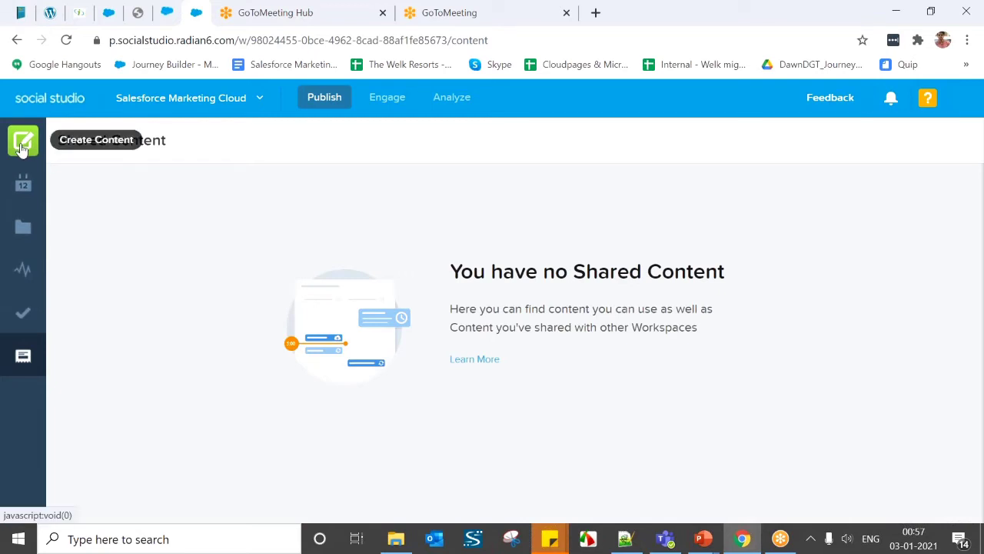
click(23, 182)
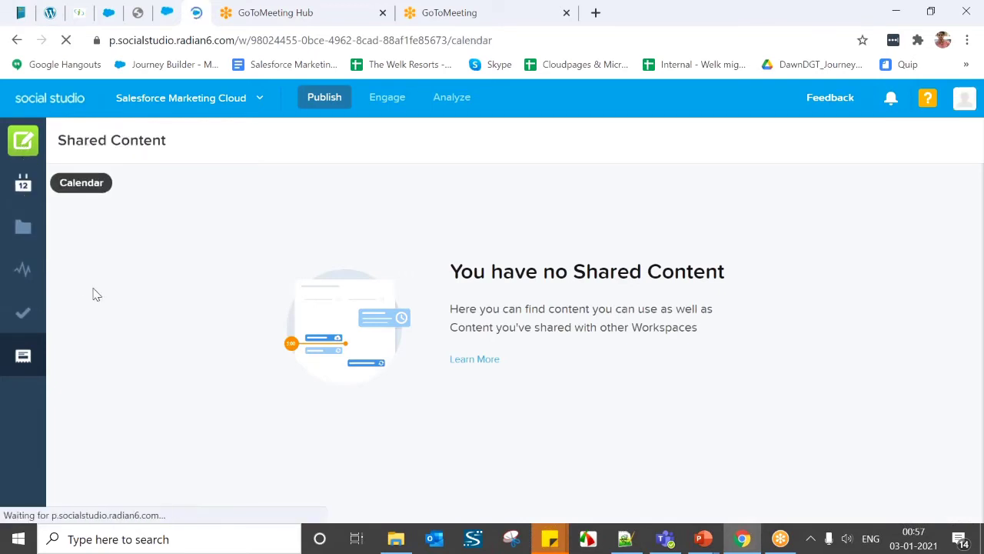
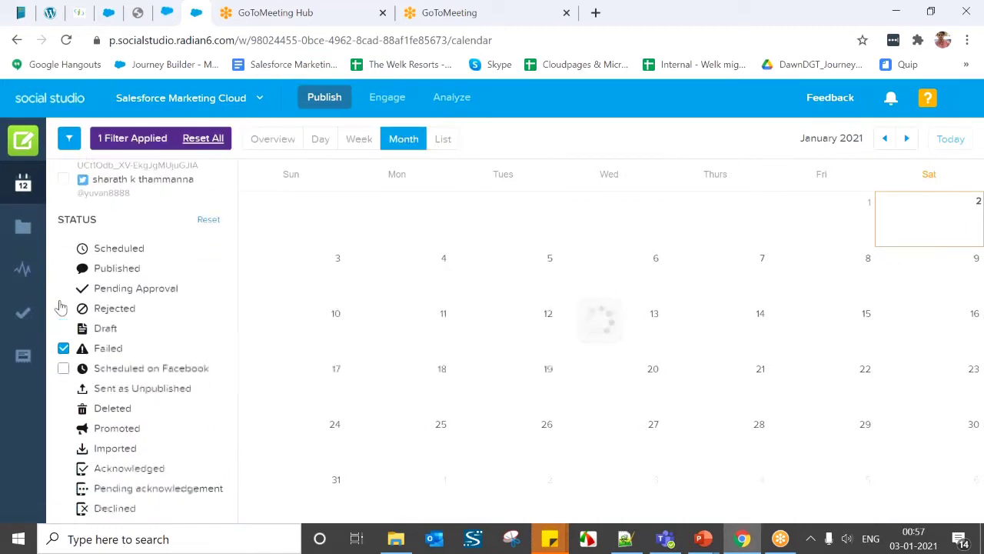
click(64, 348)
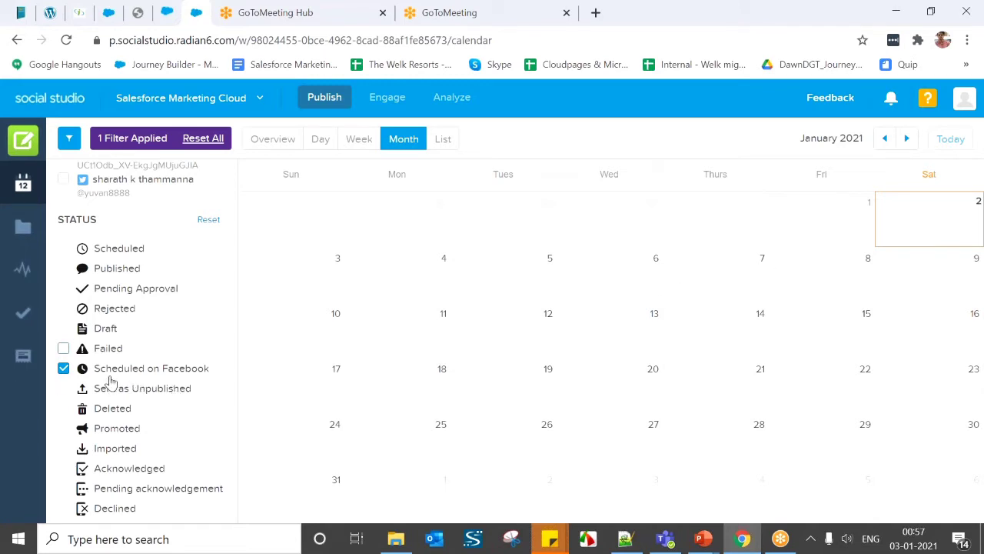
Check the calendar with the Scheduled on Facebook, Sent as Unpublished and Promoted status filters, clearing each one
click(64, 368)
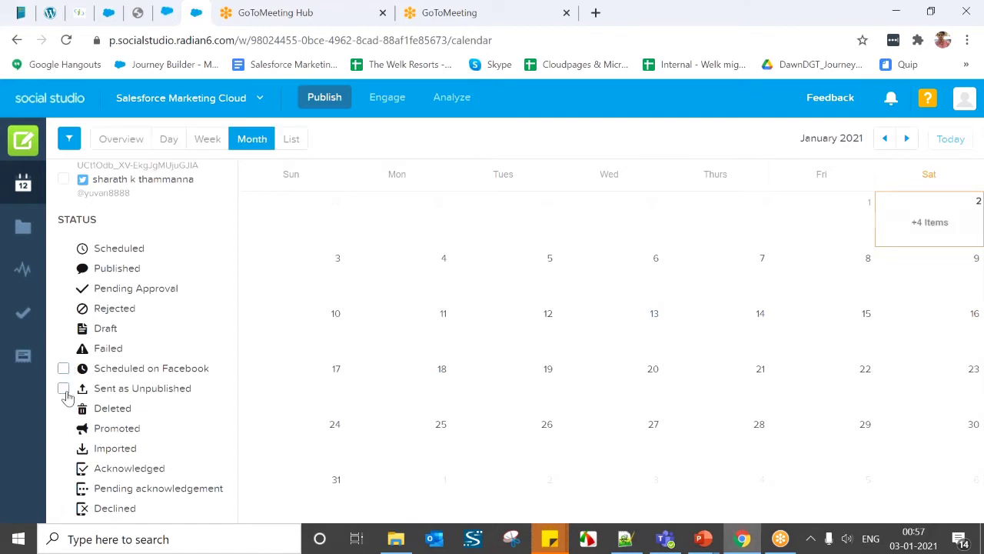
click(63, 389)
click(64, 428)
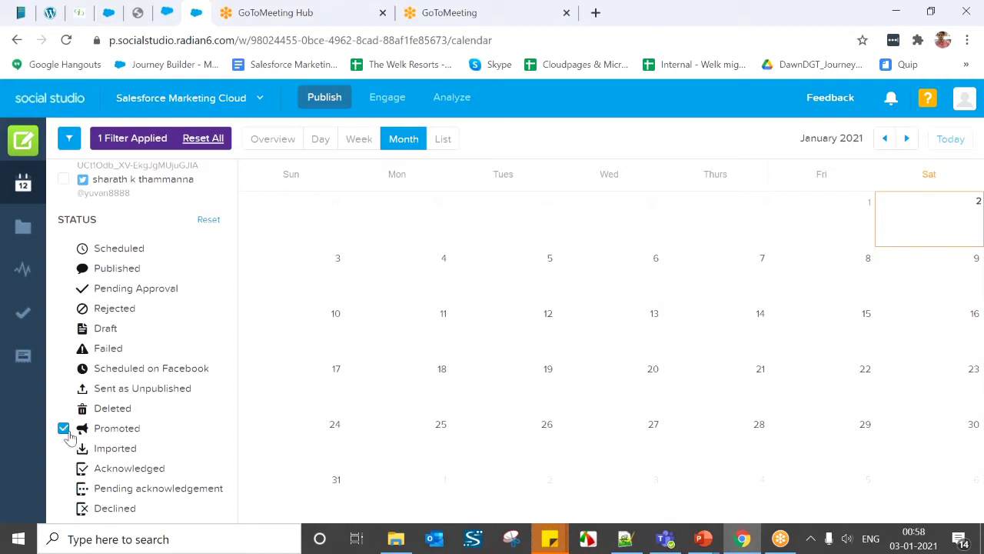
click(66, 431)
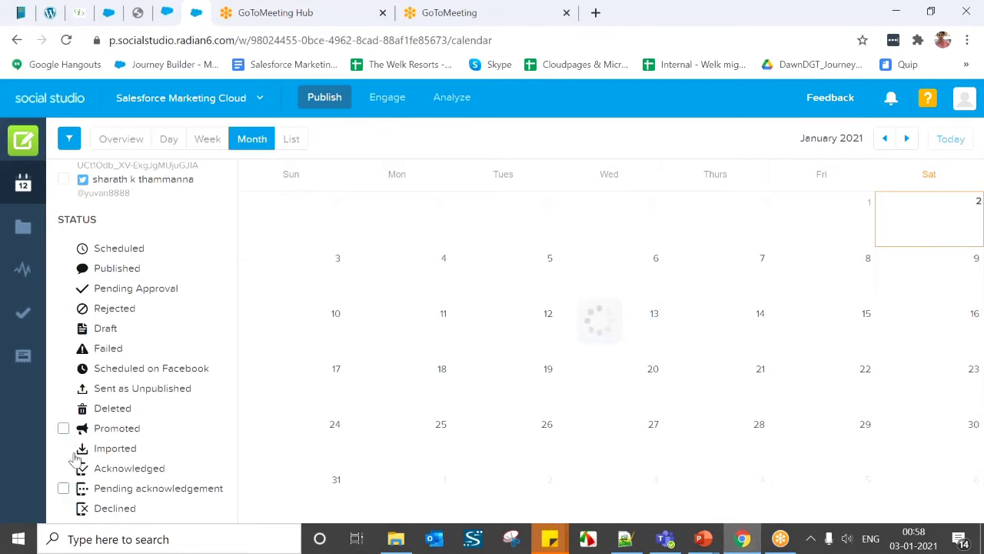
Look through the remaining status filters and view the matching options of the label filter
scroll(79, 475, down, 1)
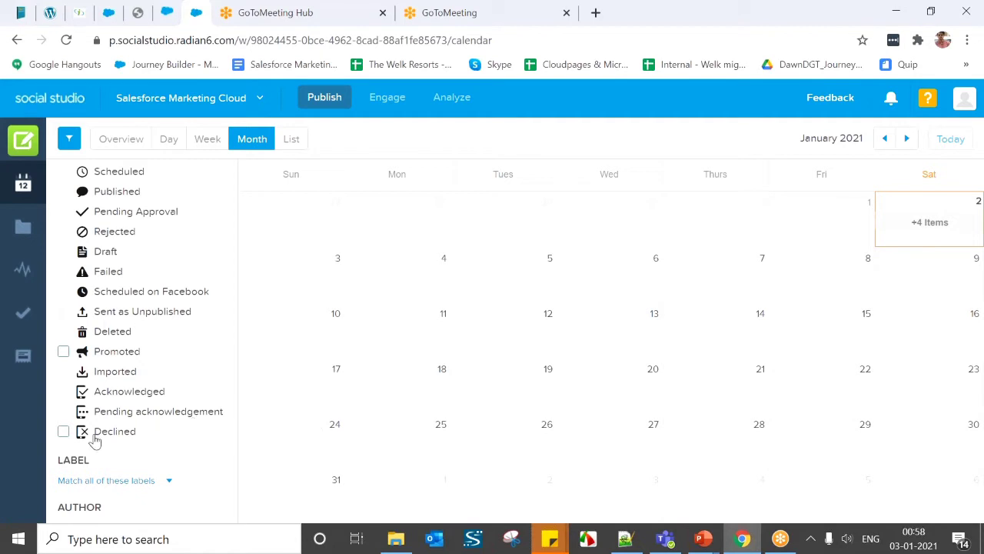
scroll(94, 445, down, 1)
scroll(94, 444, up, 2)
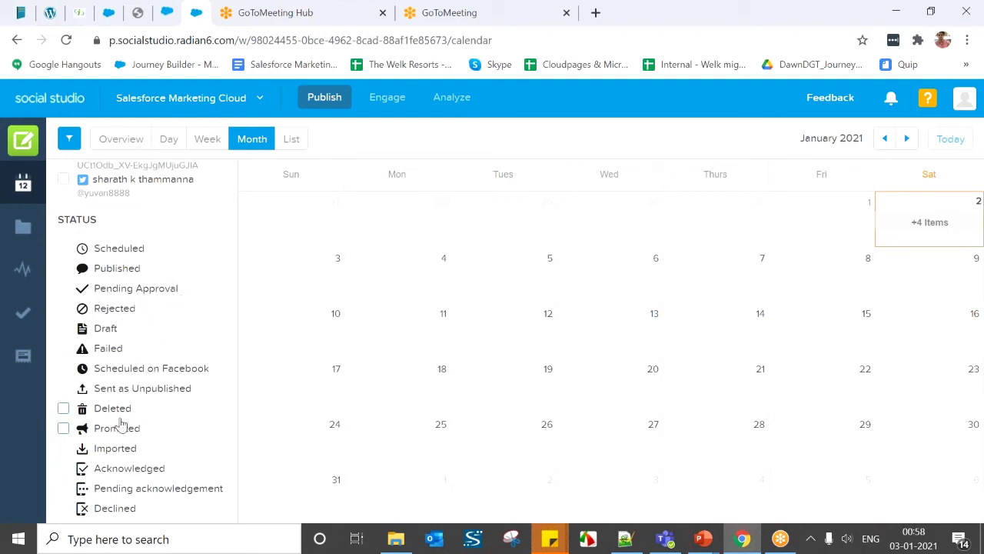
scroll(146, 456, down, 2)
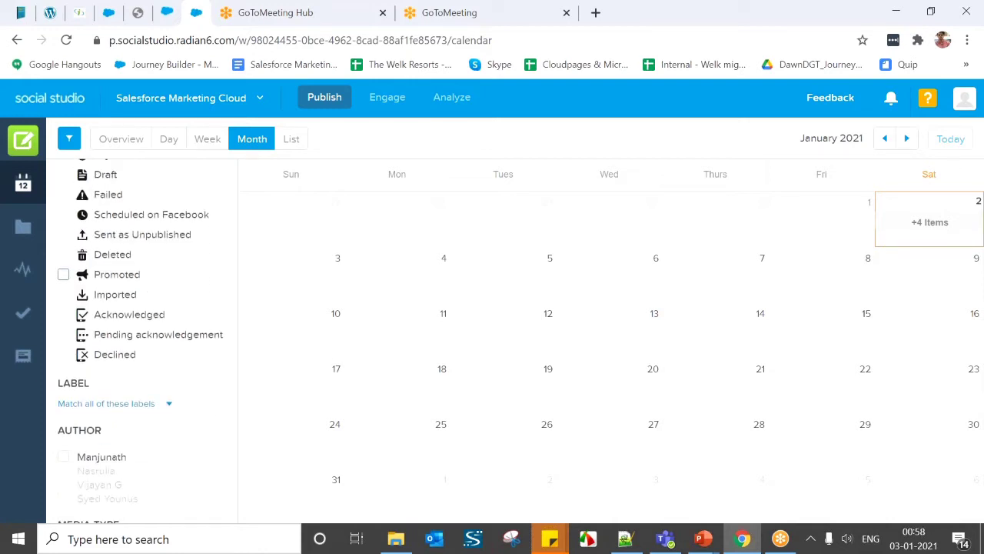
click(96, 408)
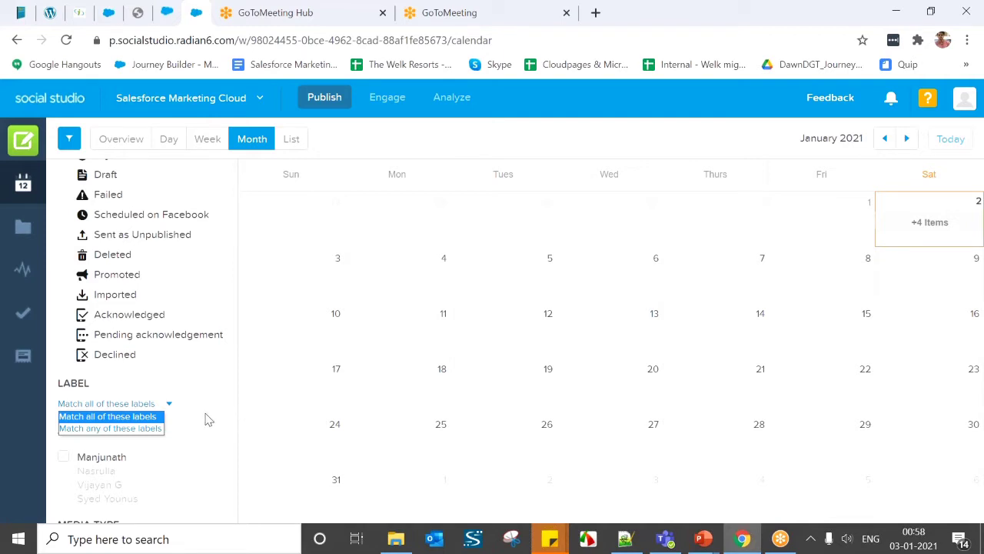
scroll(119, 353, down, 2)
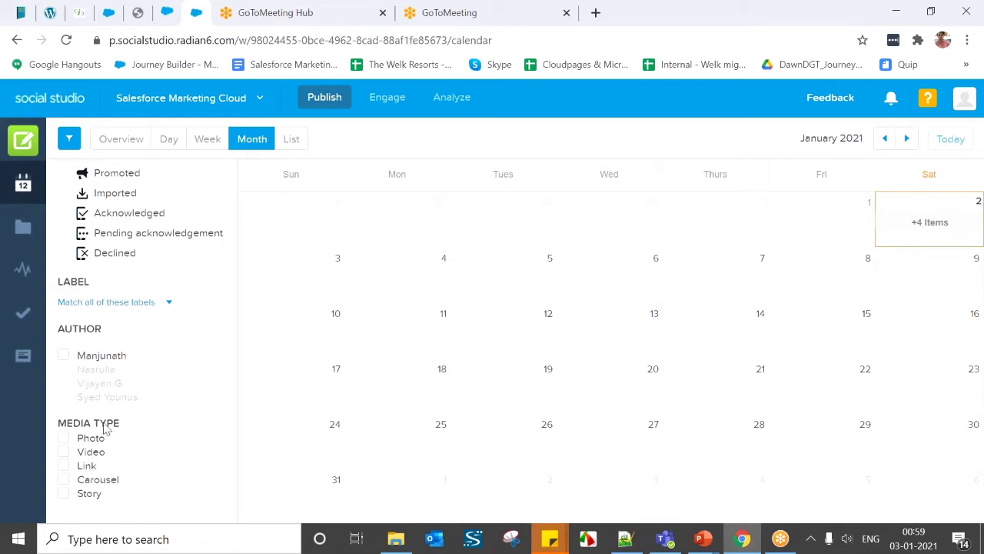
Filter the month calendar by the Photo and Video media types in turn, clearing each one
click(64, 438)
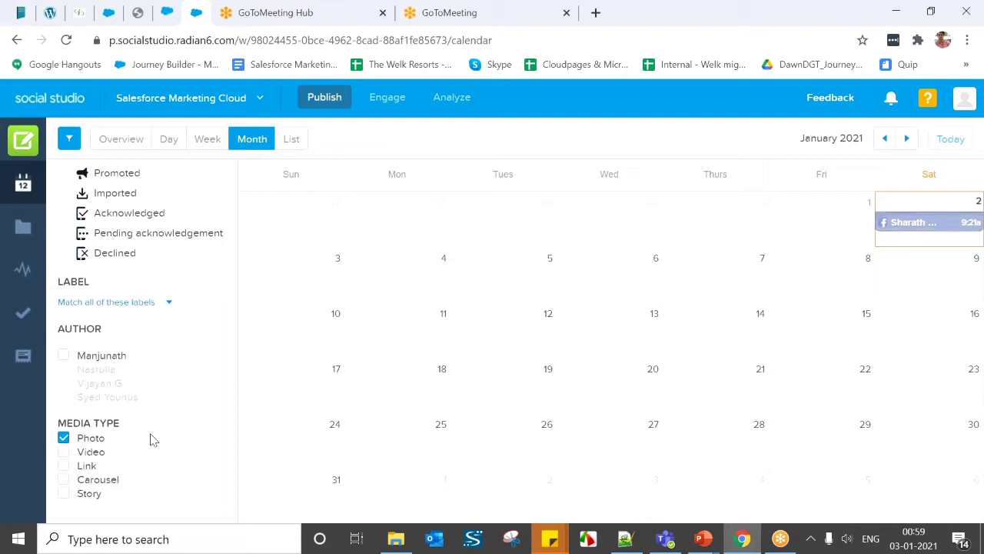
click(64, 439)
click(63, 452)
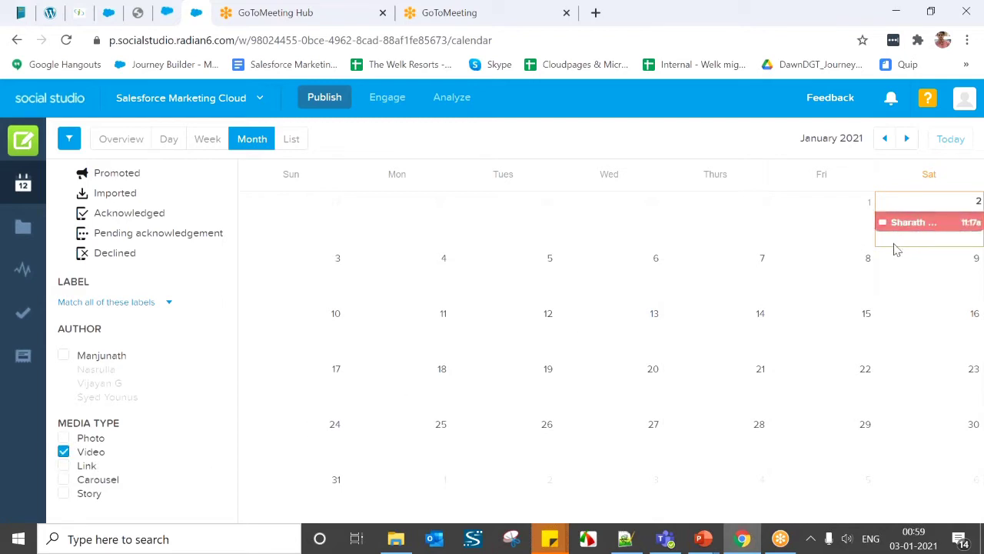
click(64, 452)
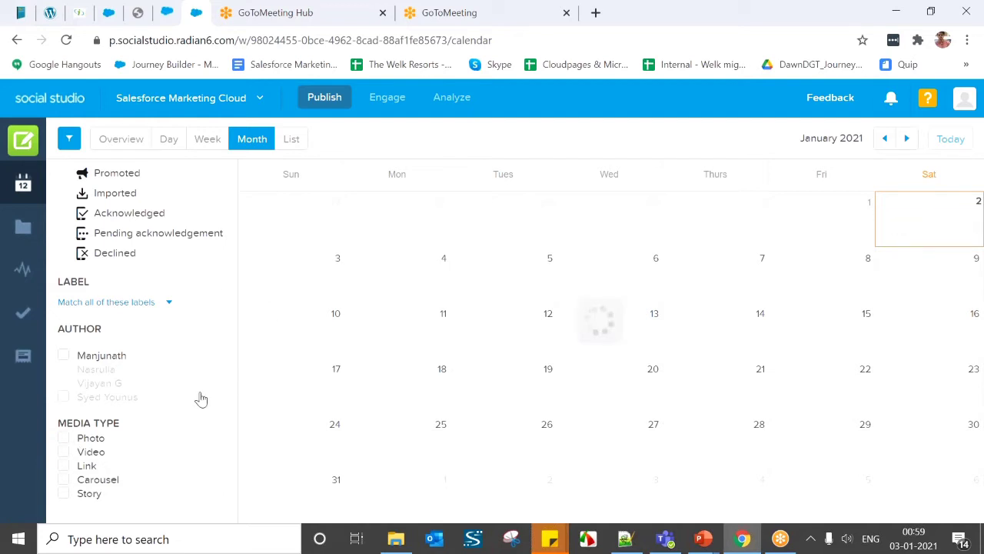
scroll(198, 398, up, 5)
scroll(202, 398, up, 1)
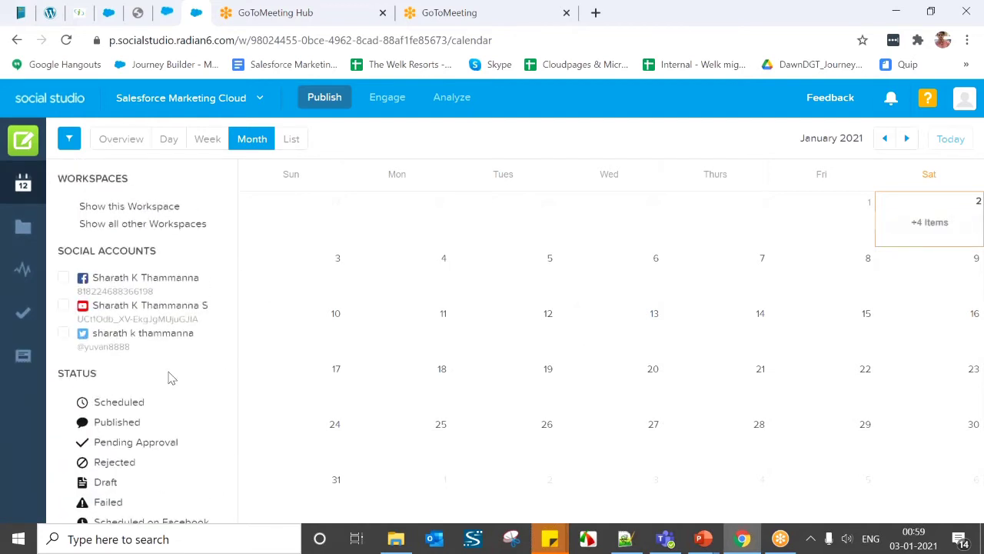
View the post types available for creating content and look at the Drafts page
click(24, 139)
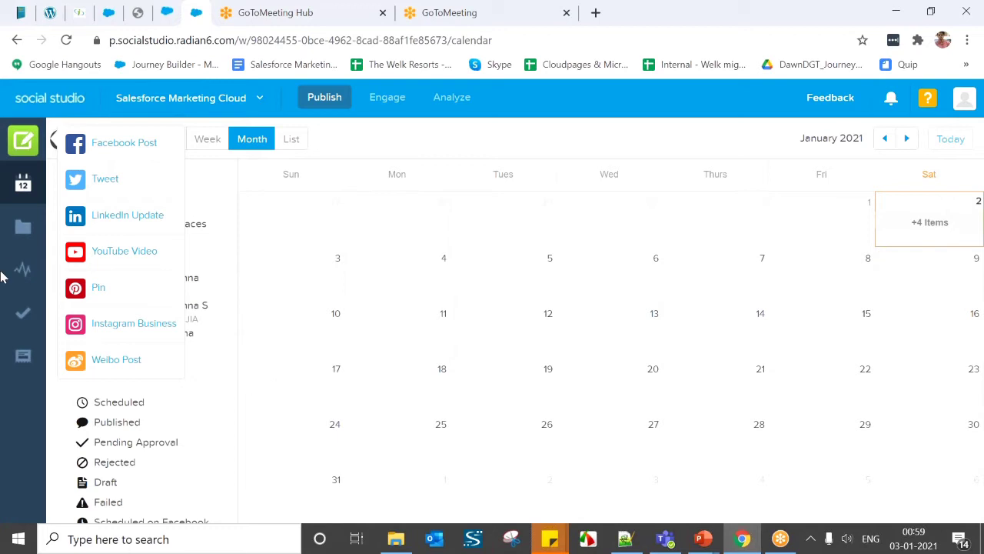
click(23, 226)
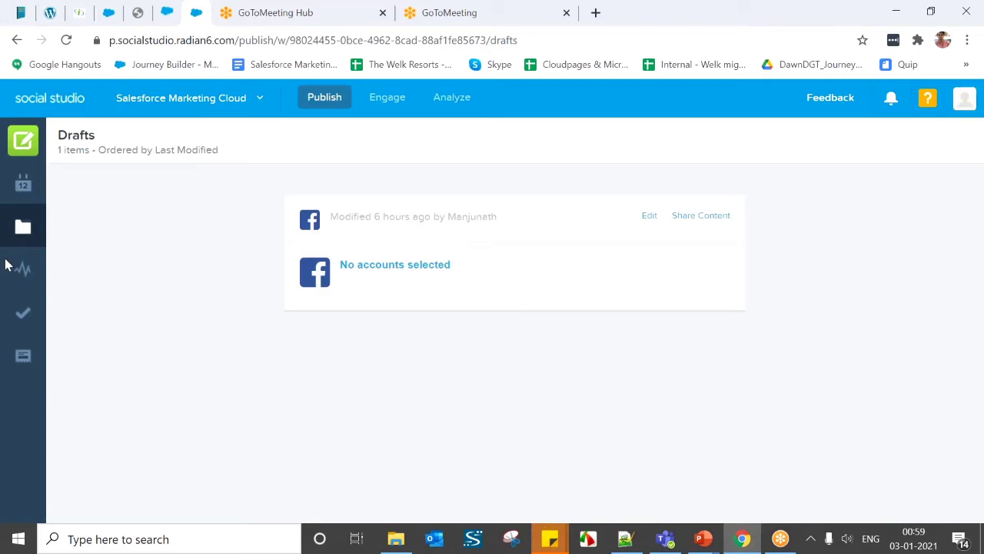
Examine the Facebook and Twitter interaction charts and engagement figures in the Performance summary
click(14, 272)
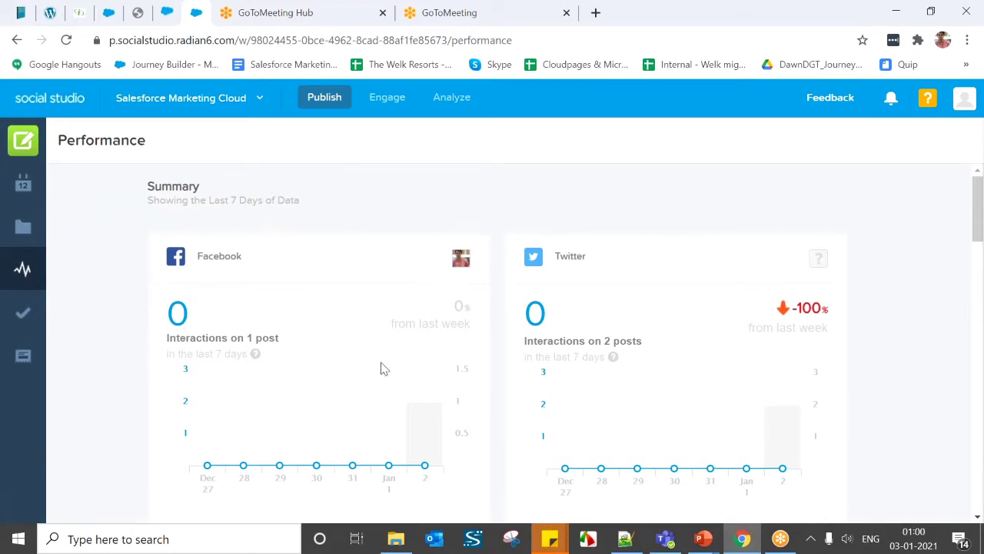
scroll(325, 370, down, 1)
scroll(324, 370, down, 2)
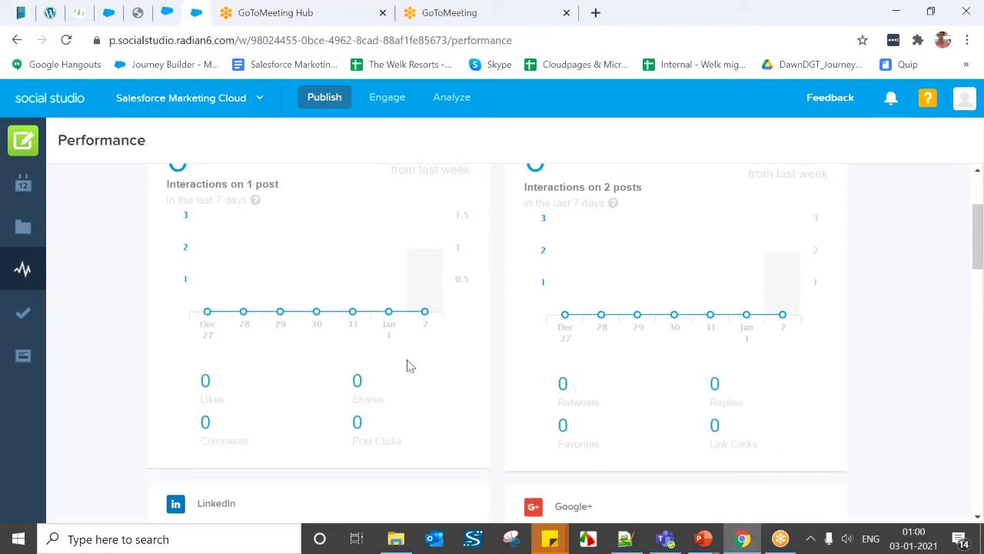
scroll(408, 366, up, 1)
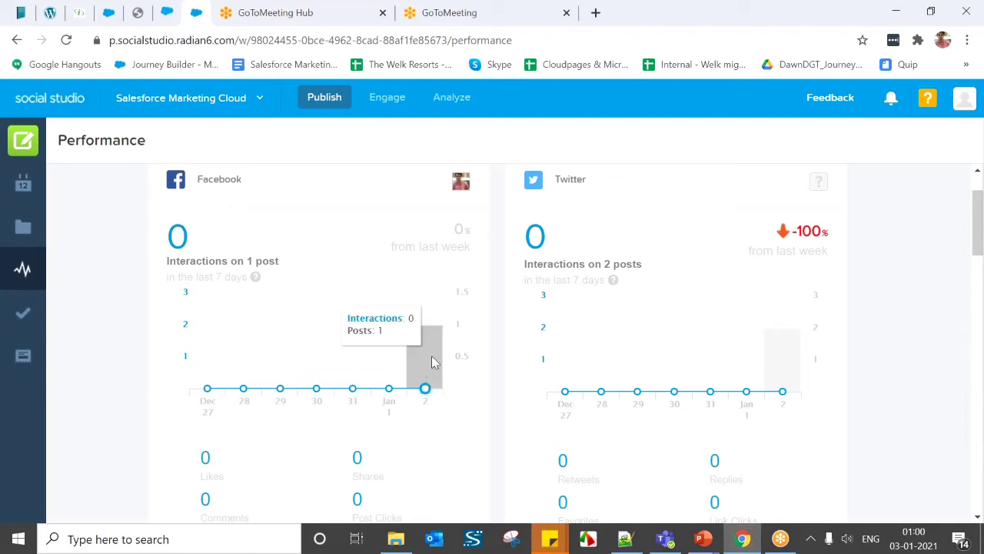
scroll(425, 428, down, 1)
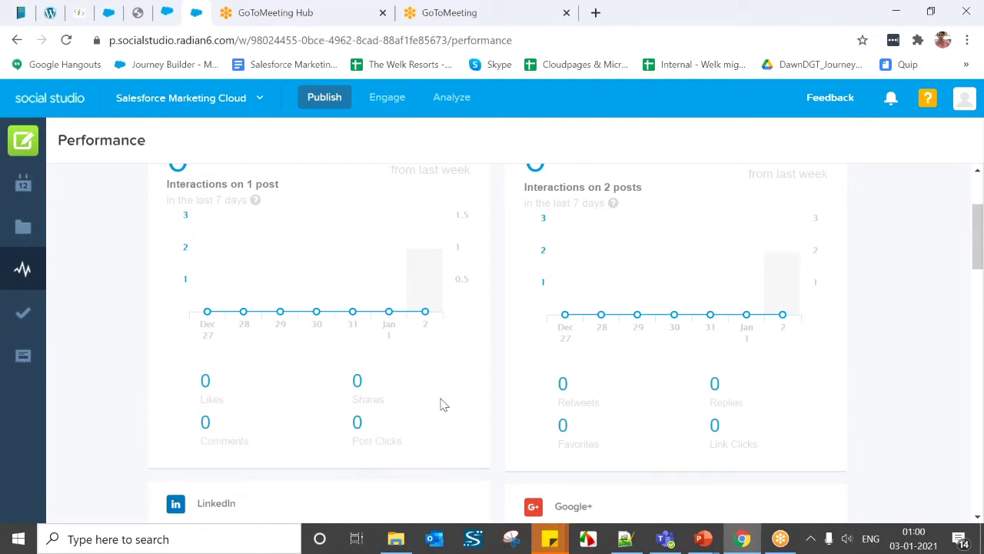
scroll(443, 401, down, 3)
scroll(554, 351, up, 3)
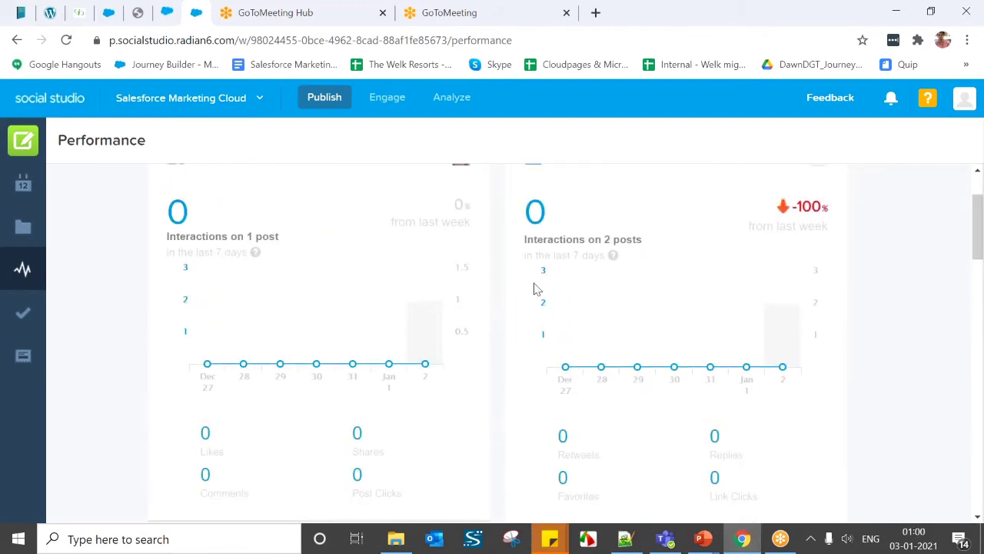
Look through the remaining Performance cards for LinkedIn, Google+, YouTube, Instagram and Pinterest, focusing on the YouTube figures
scroll(536, 289, down, 3)
scroll(547, 395, down, 3)
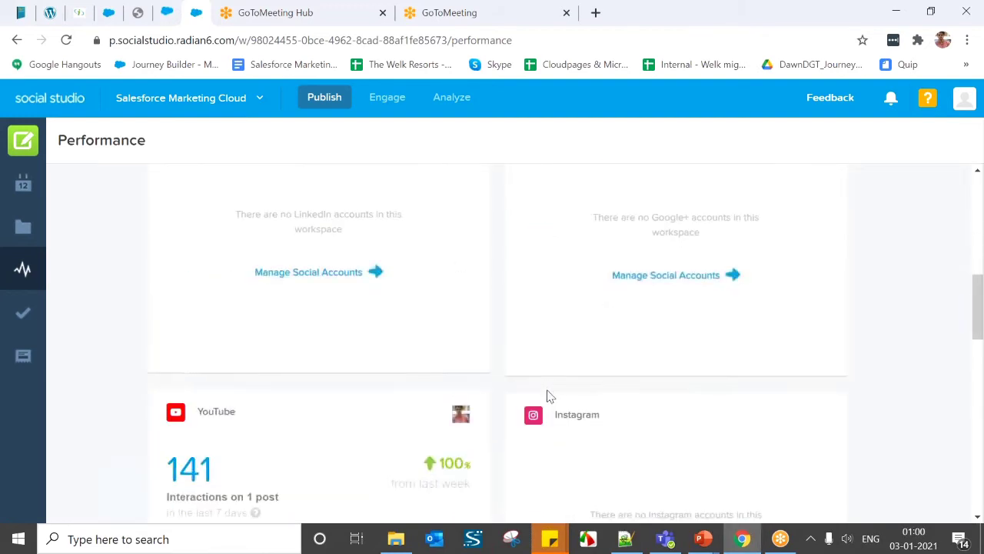
scroll(184, 453, down, 4)
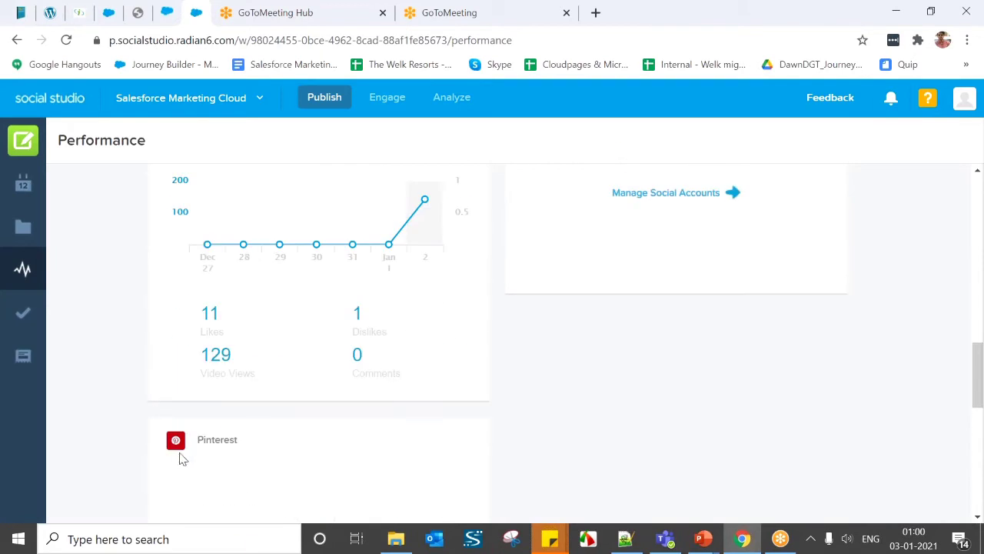
scroll(281, 329, up, 2)
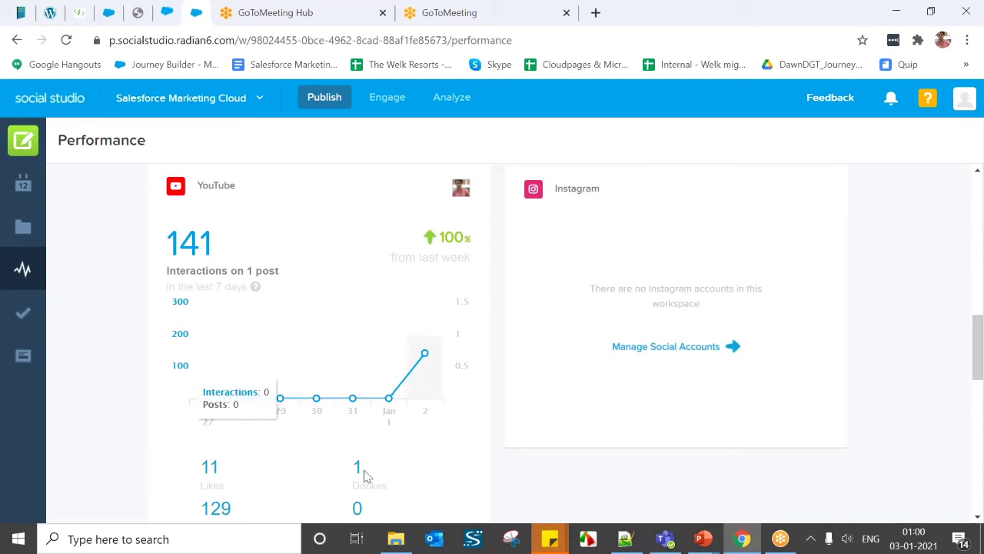
scroll(216, 391, down, 1)
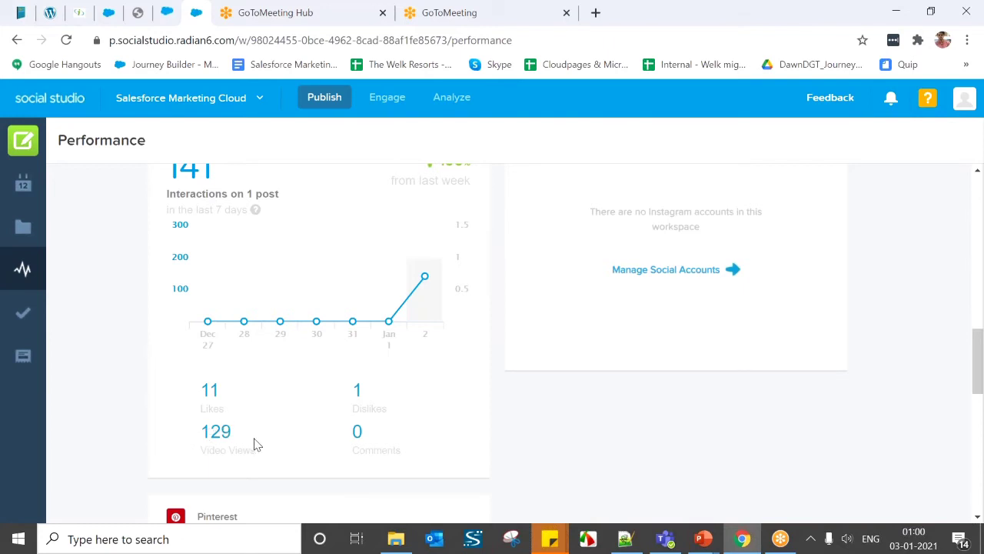
scroll(258, 446, down, 1)
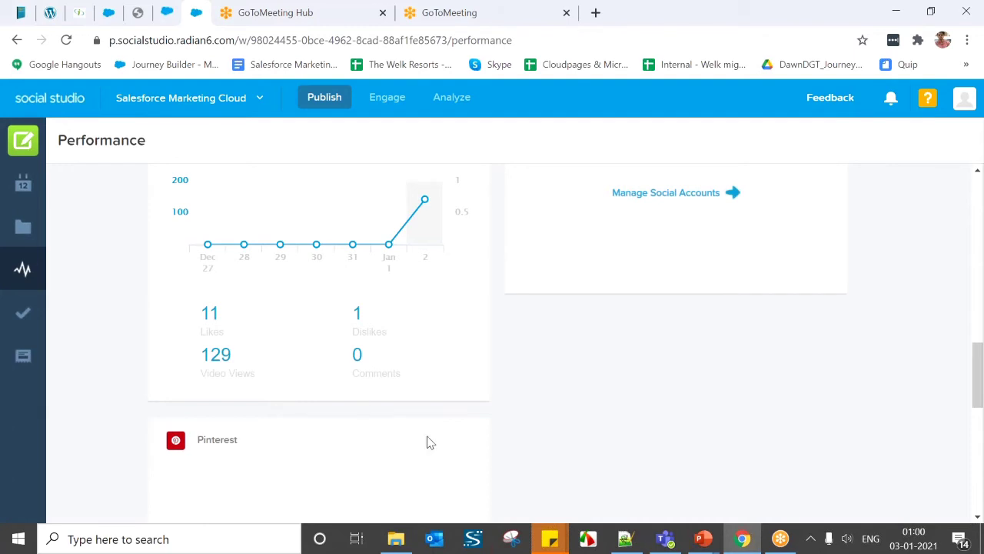
scroll(428, 441, up, 5)
scroll(344, 427, up, 2)
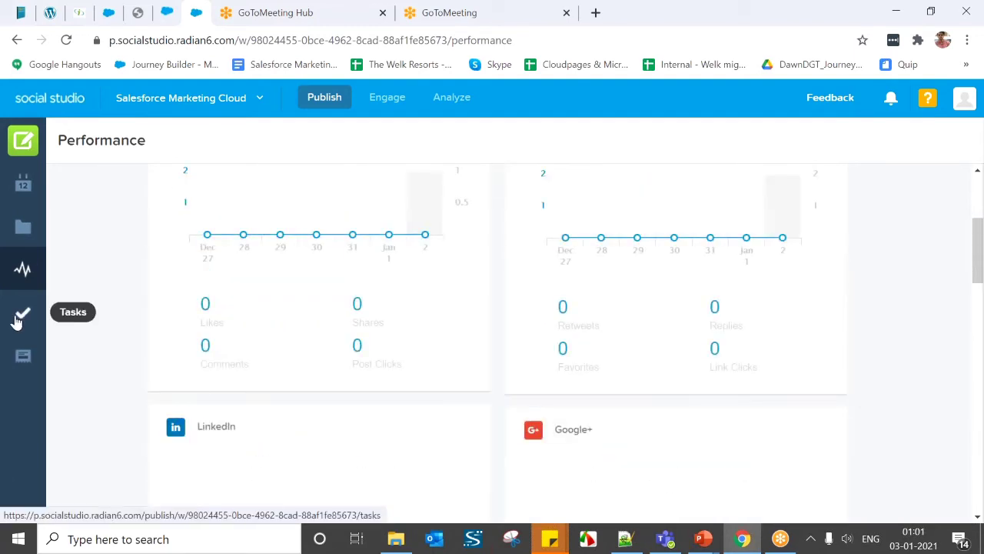
Check the Tasks and Shared Content pages and bring up the list of post types for creating content
click(19, 319)
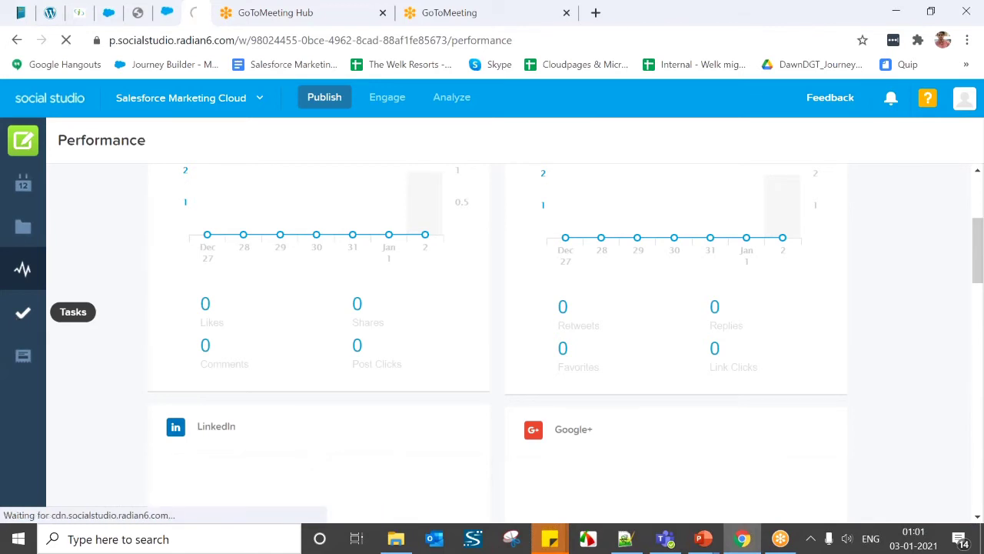
click(23, 318)
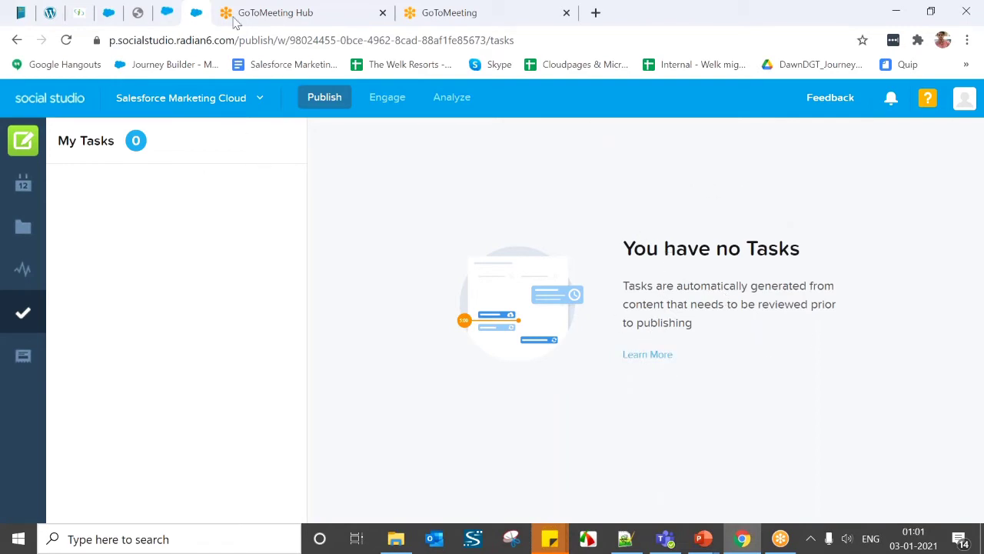
click(23, 356)
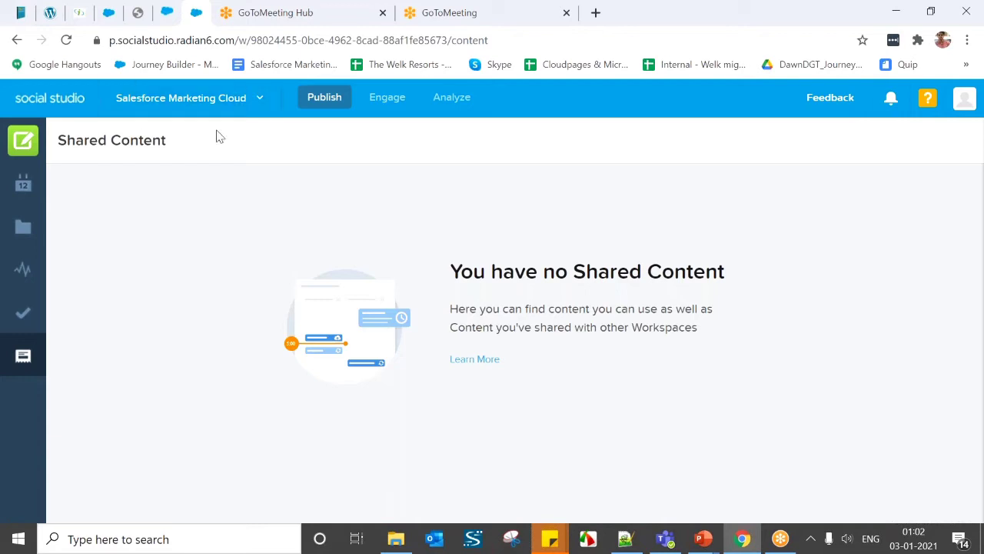
click(23, 141)
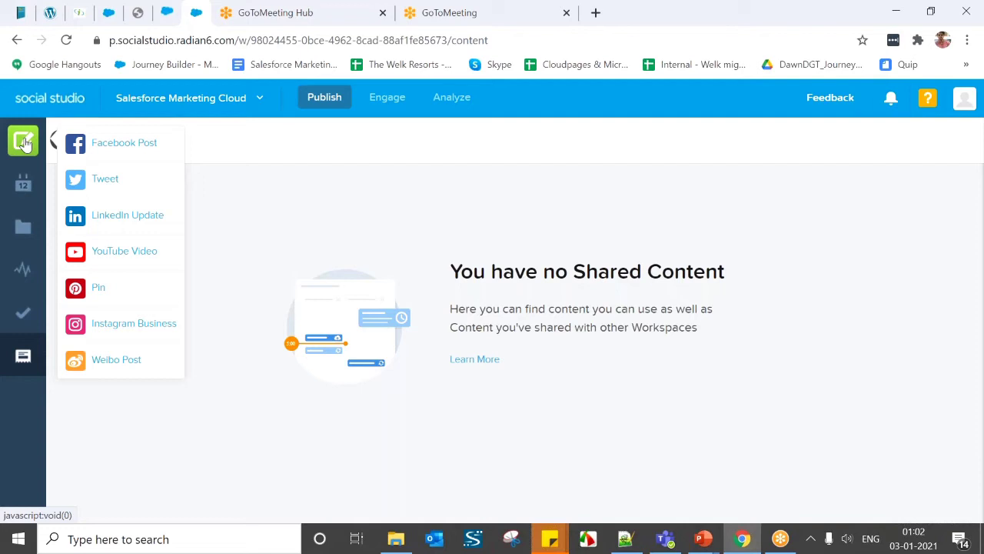
Switch to the Social Studio Series 1 presentation in PowerPoint and browse from the Publish slide to the Navigation Pane slide
click(703, 540)
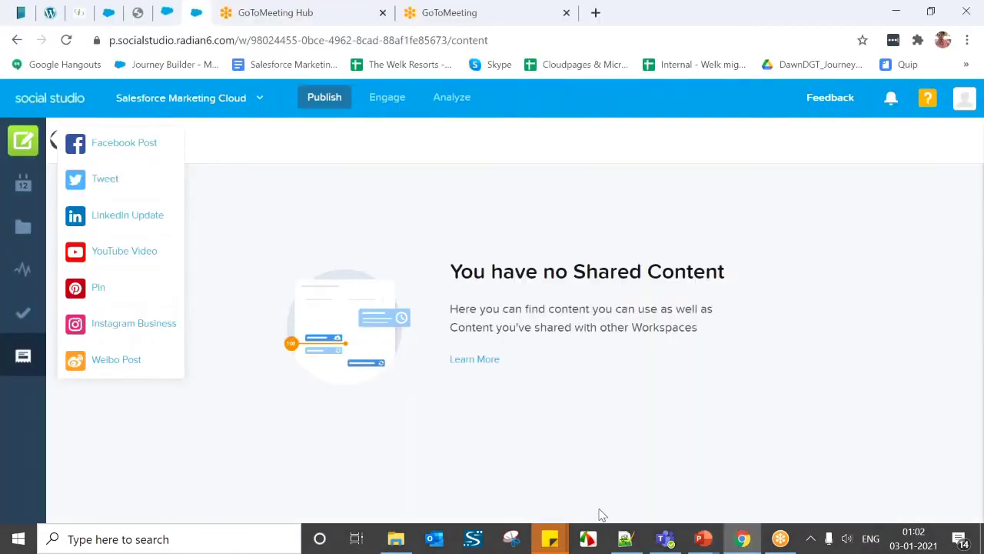
mouse_move(702, 538)
click(604, 439)
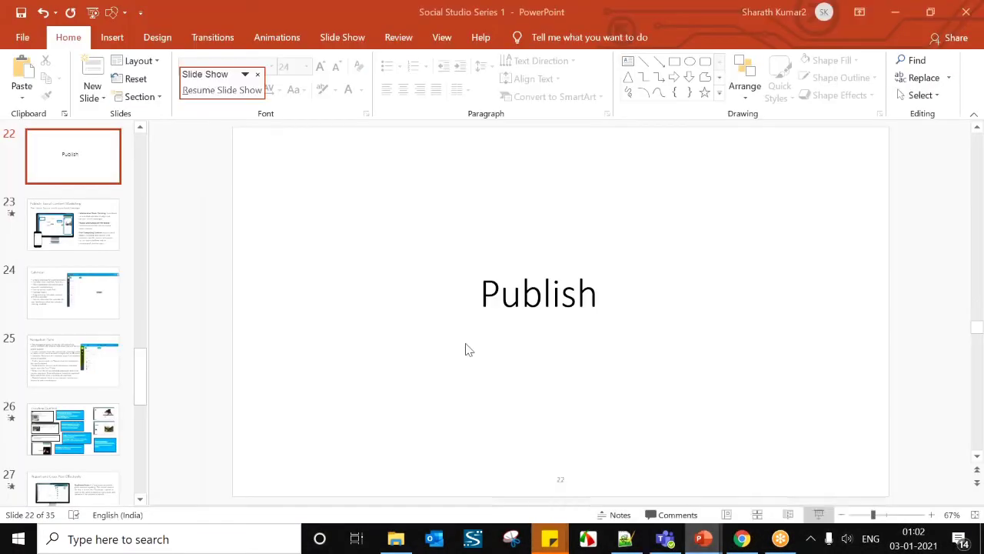
scroll(453, 350, down, 3)
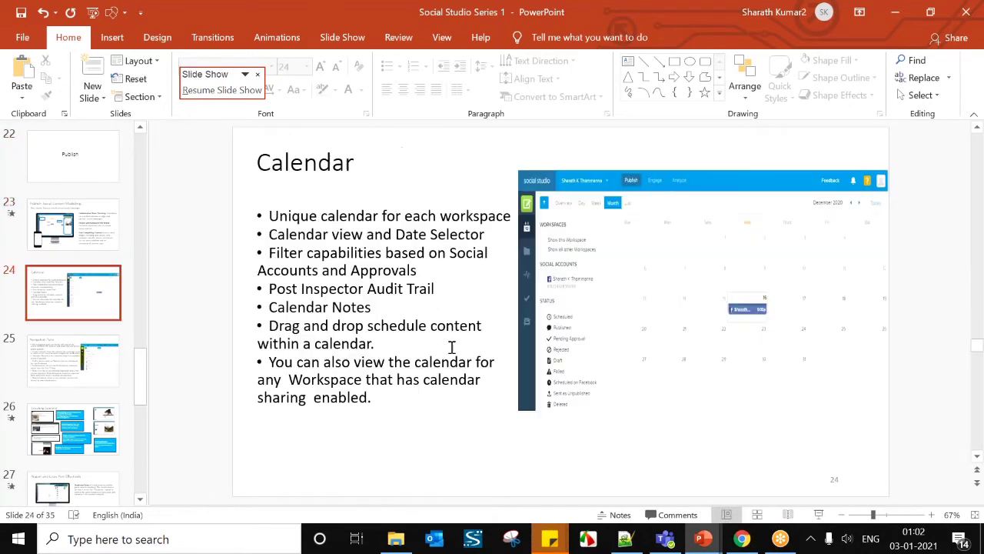
scroll(452, 347, down, 3)
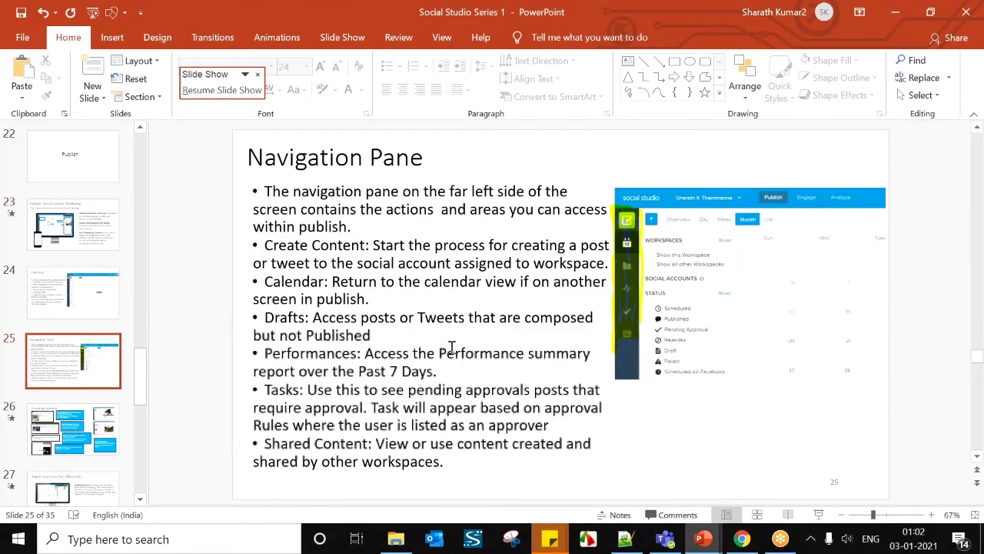
Present the Calendar, Navigation Pane and Creating Content slides full screen and end the slide show
click(817, 514)
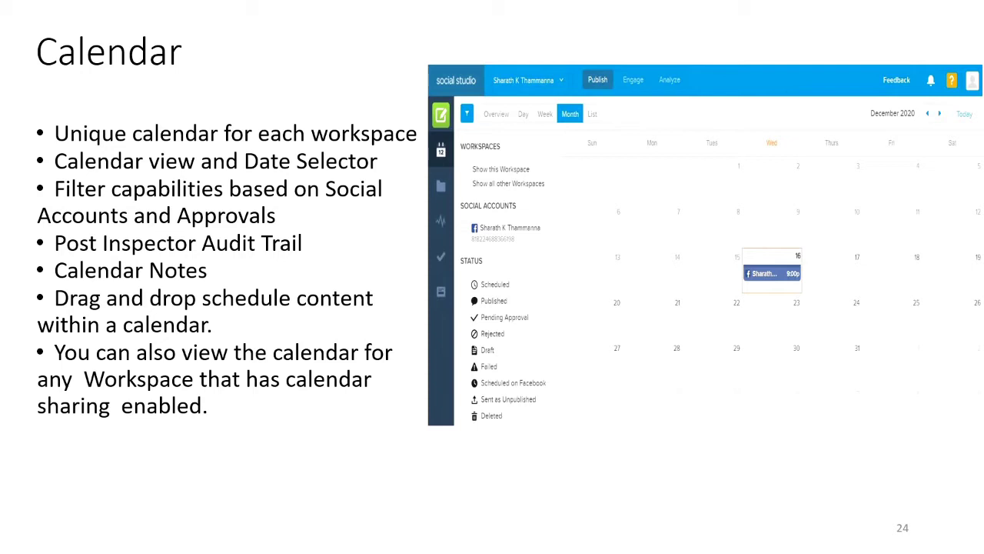
click(557, 349)
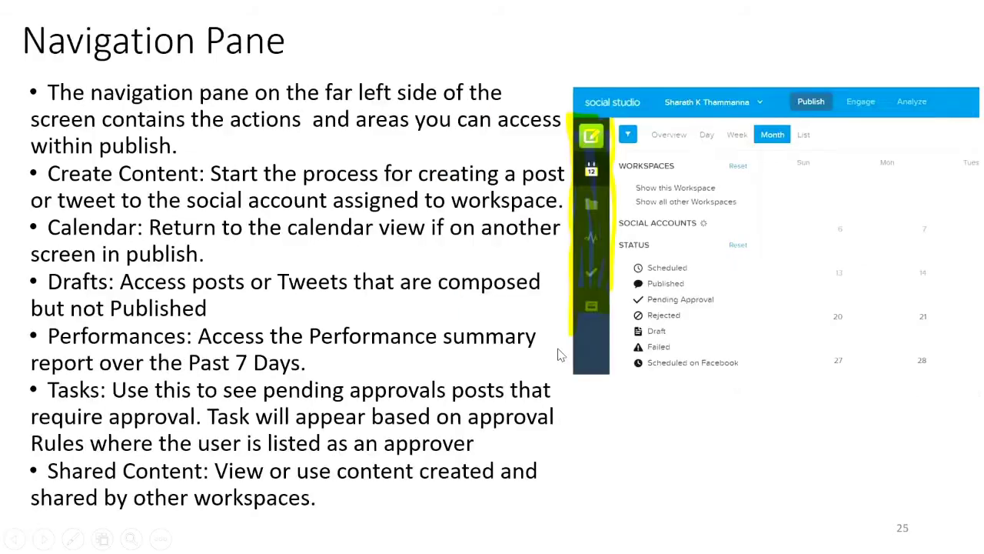
click(558, 349)
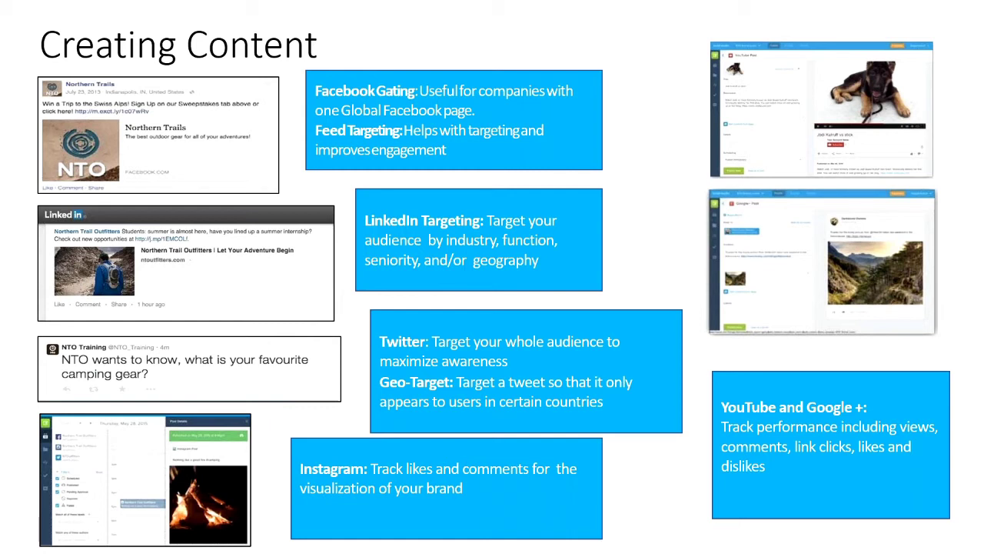
click(446, 408)
key(Escape)
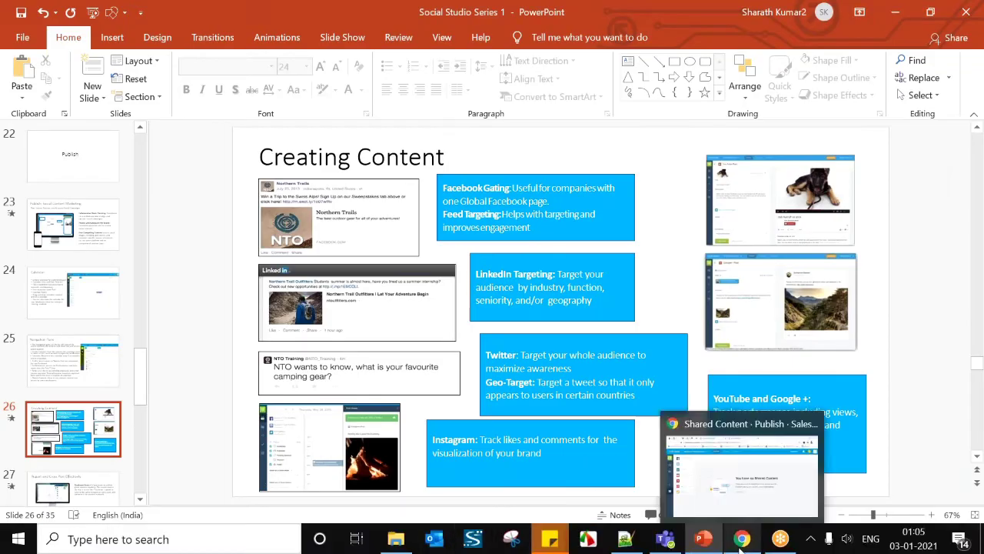
Switch back to Social Studio in Chrome and start a new tweet with the workspace's Twitter account as the Post To account
click(740, 540)
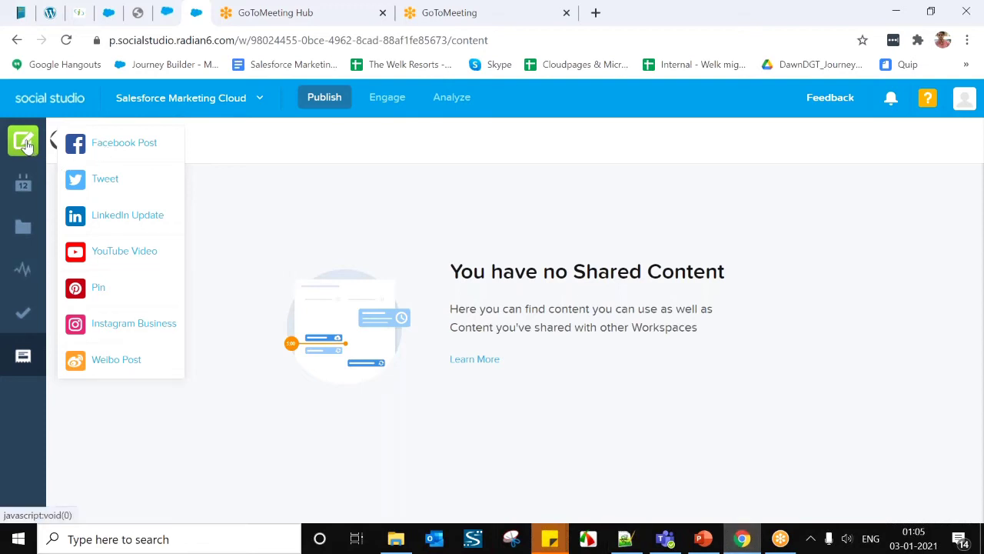
click(97, 186)
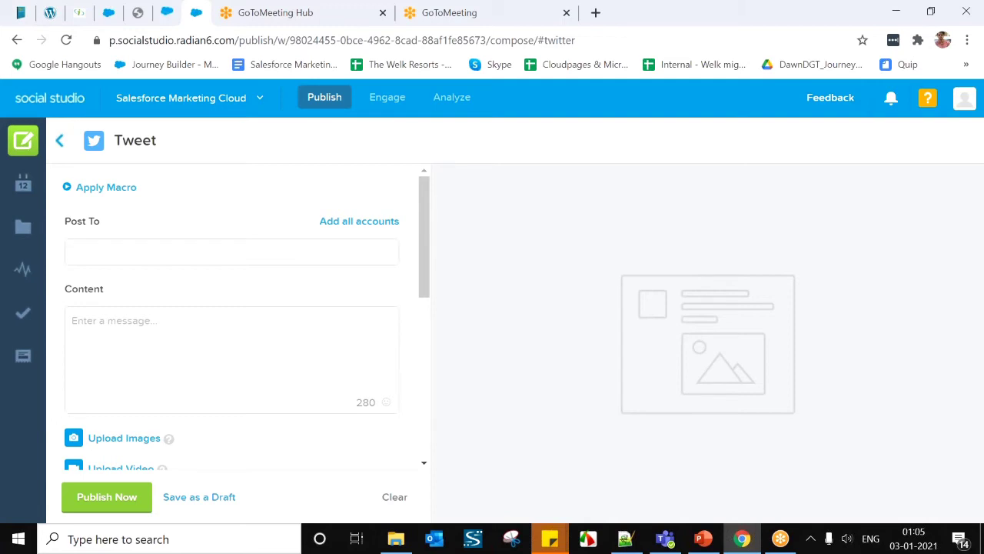
click(125, 256)
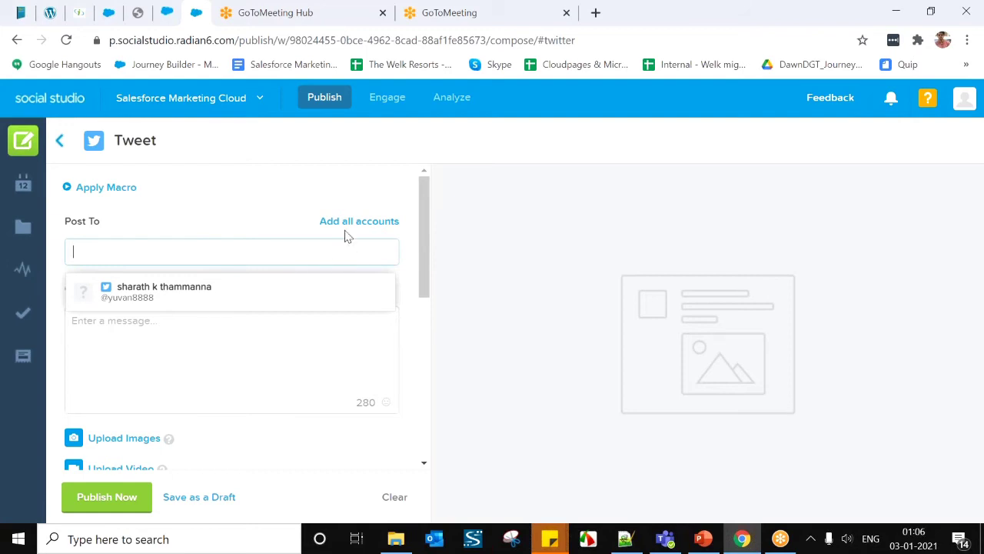
click(140, 292)
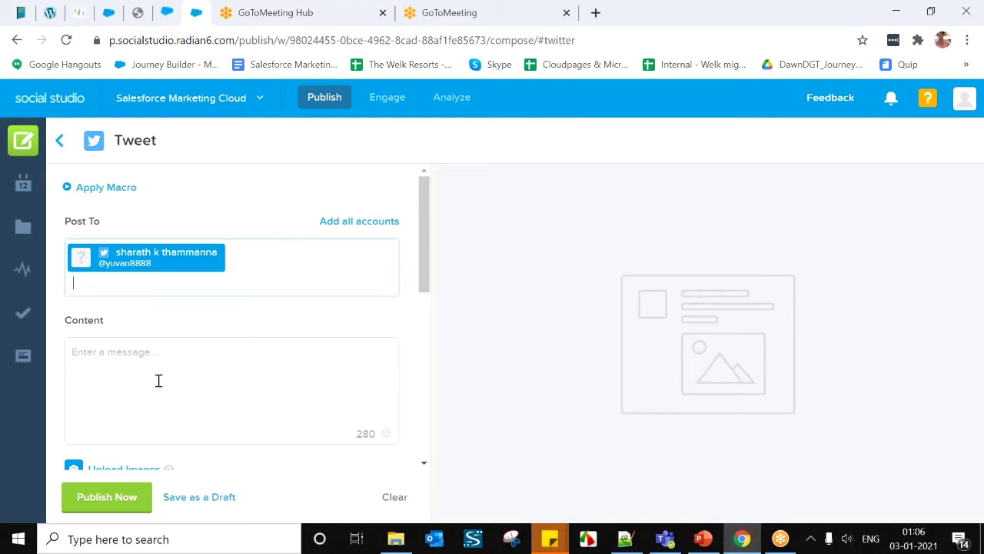
Enter "Social Studio Demo Series" as the tweet's content
scroll(154, 389, down, 2)
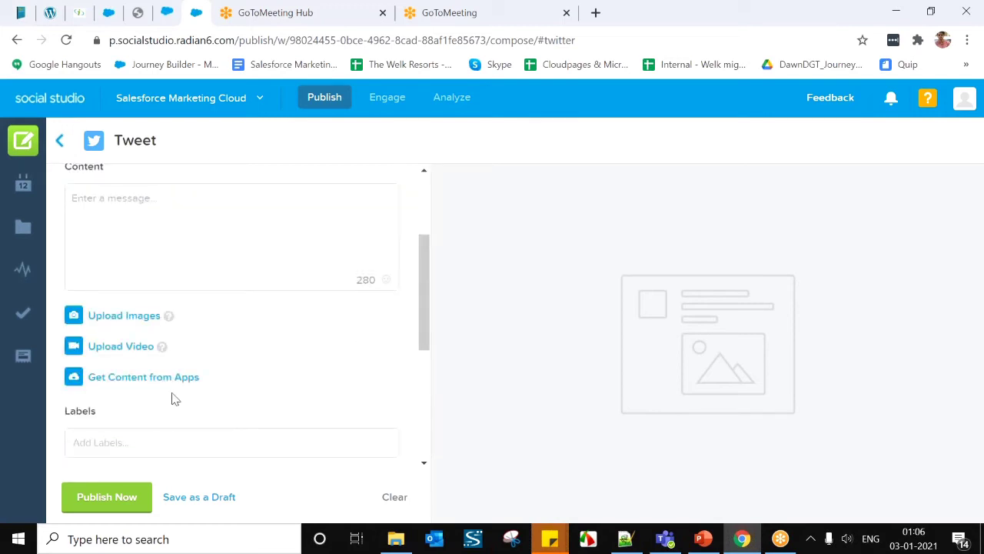
scroll(115, 390, up, 1)
scroll(115, 391, up, 1)
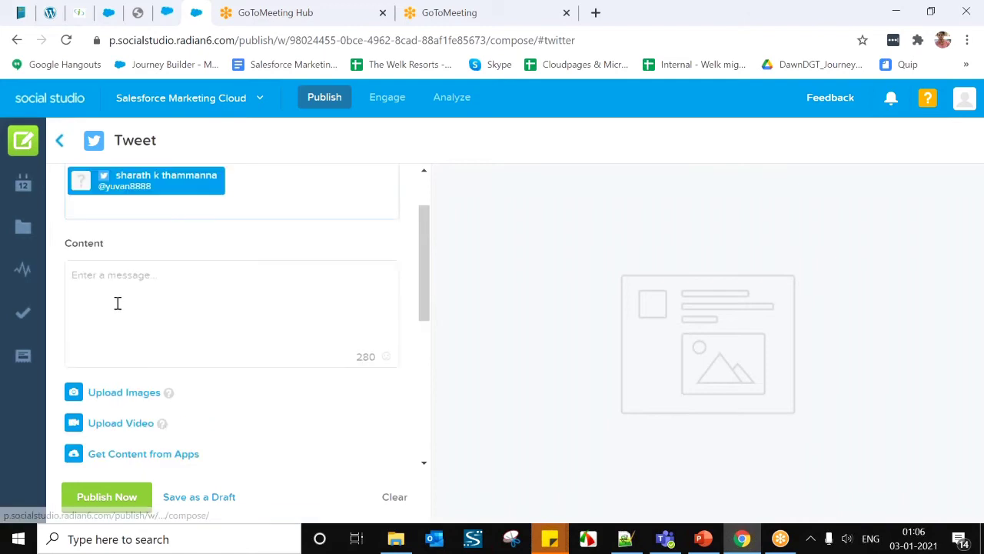
click(116, 293)
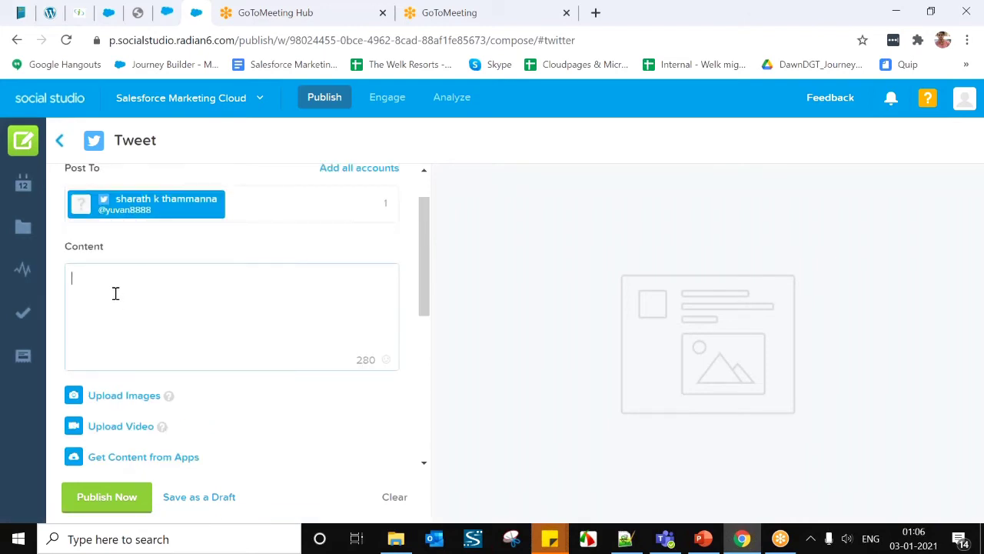
text(Soc)
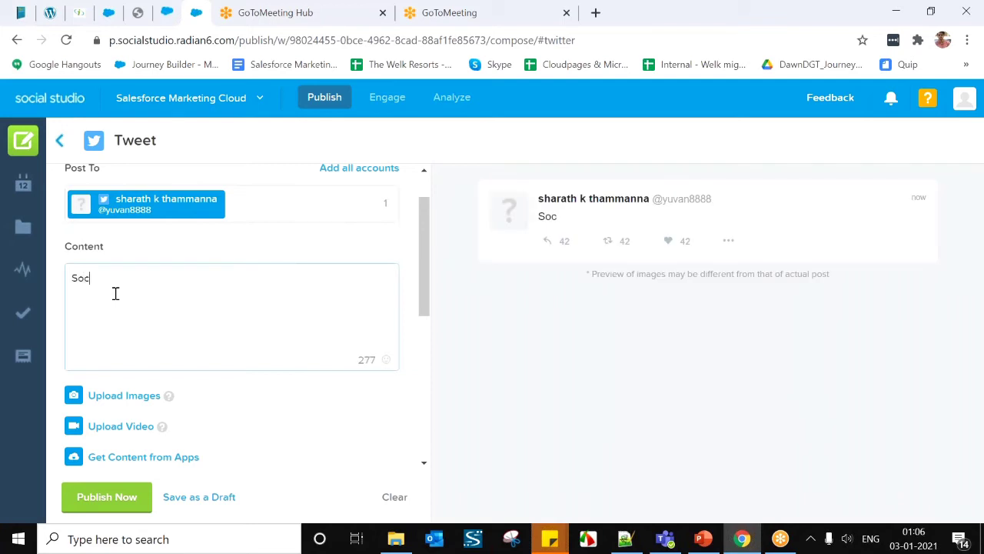
text(ial Studio D)
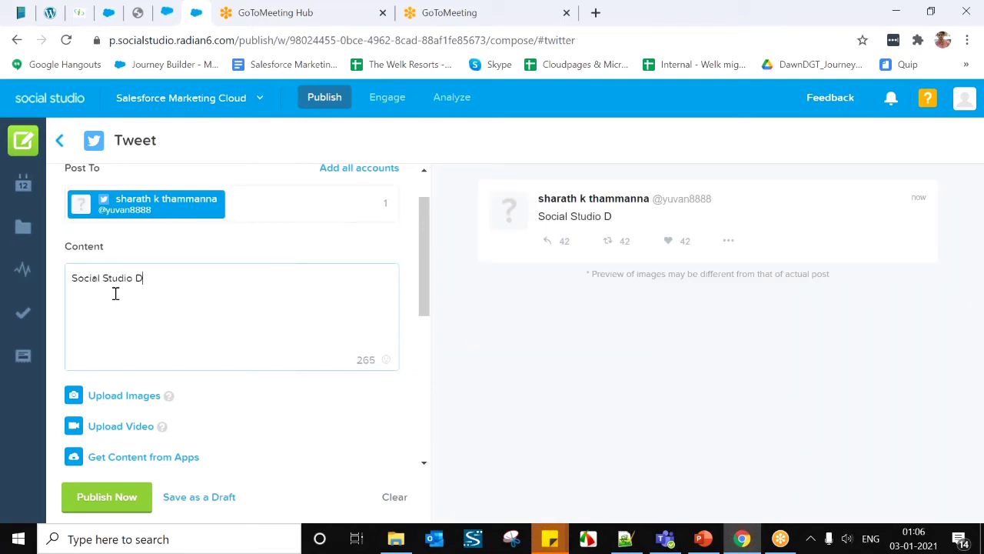
text(emo Series)
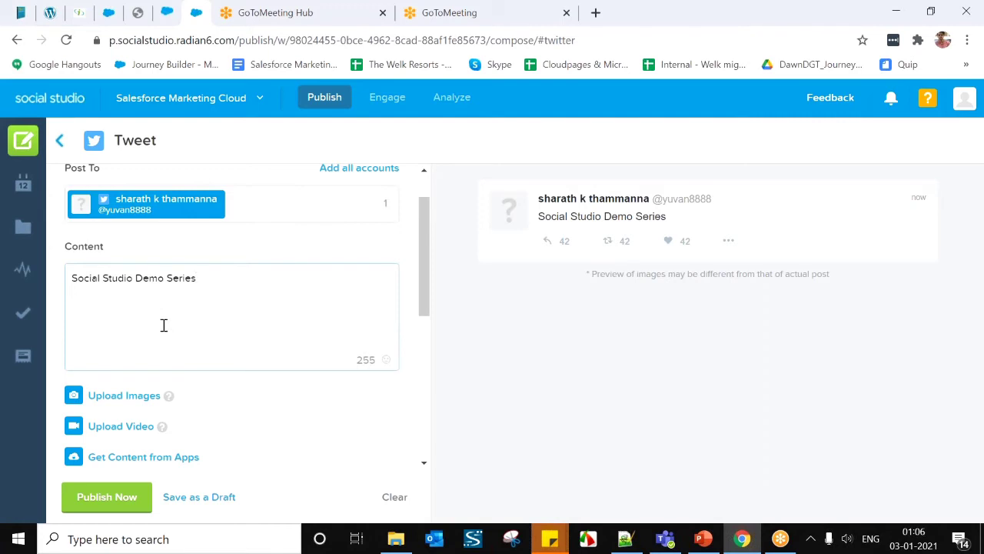
Upload the Salesforce Marketing Cloud logo image c05aYNSj_400x400 from the Pictures folder to the tweet
click(135, 397)
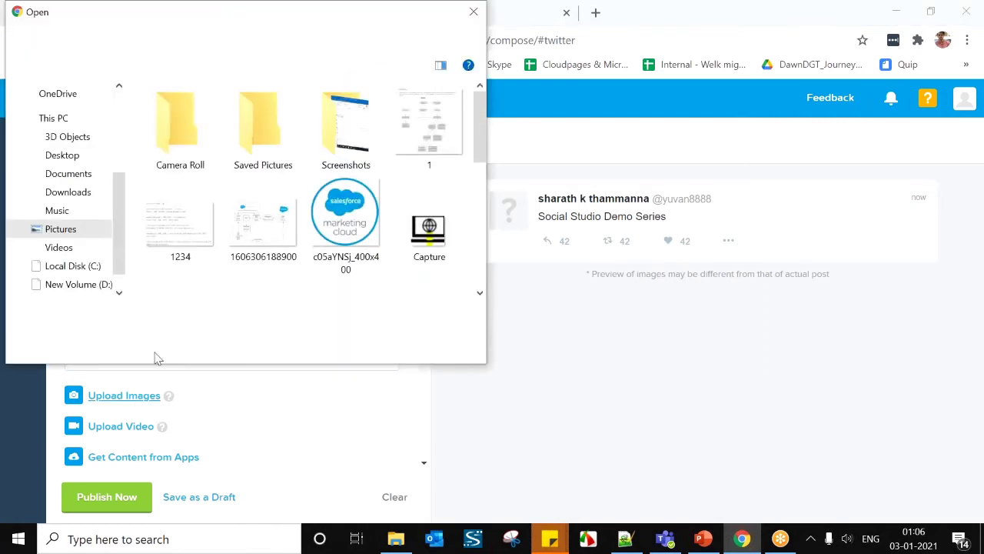
click(346, 238)
click(361, 344)
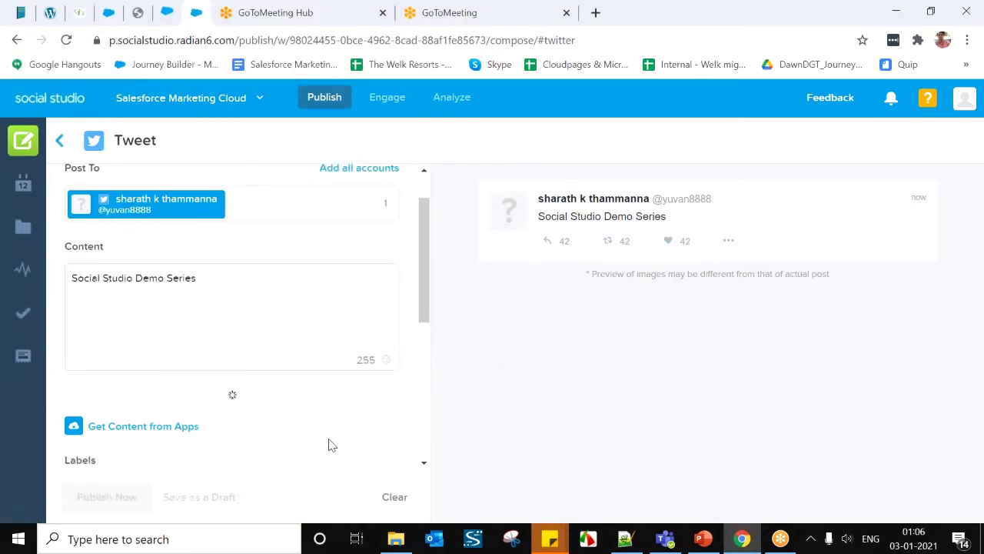
scroll(271, 428, down, 4)
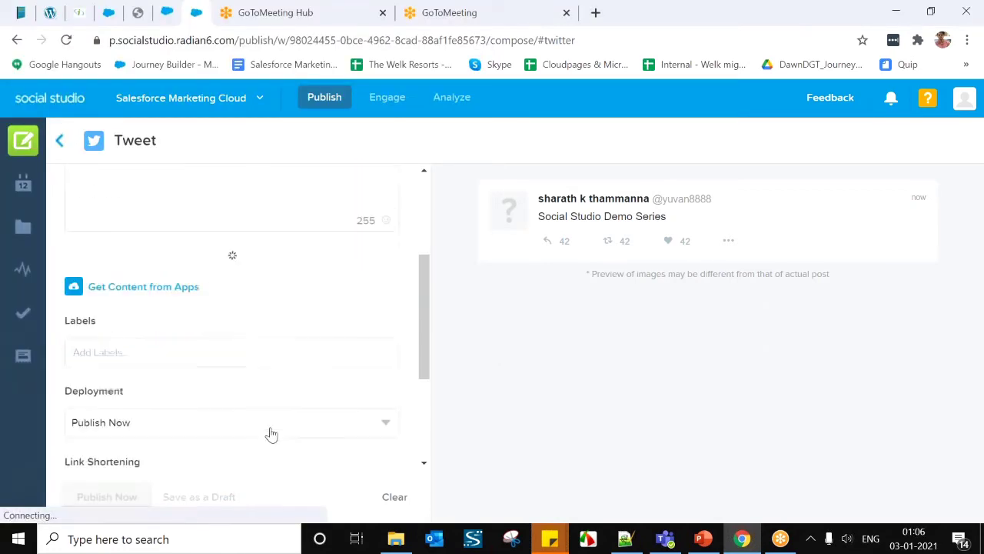
scroll(272, 433, up, 5)
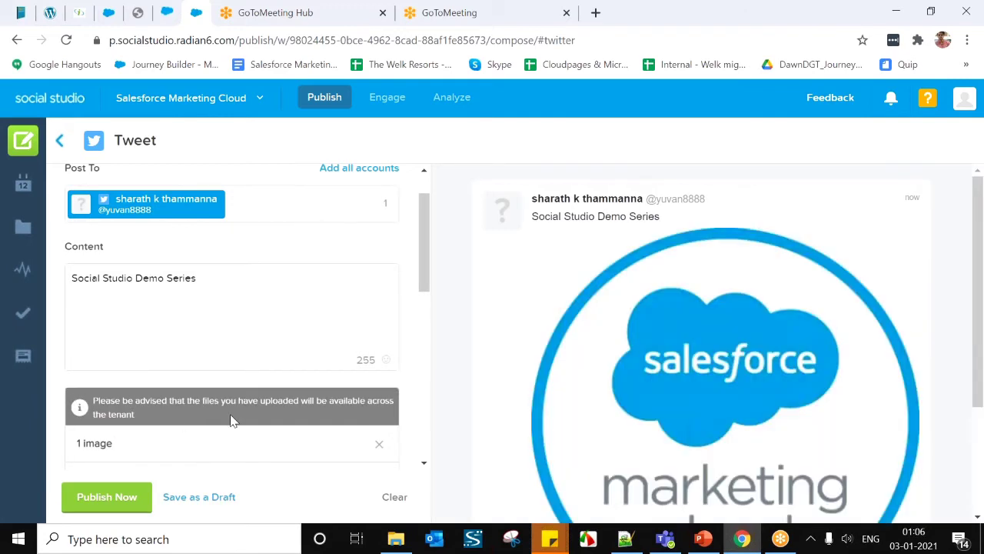
scroll(302, 419, down, 2)
scroll(204, 358, down, 3)
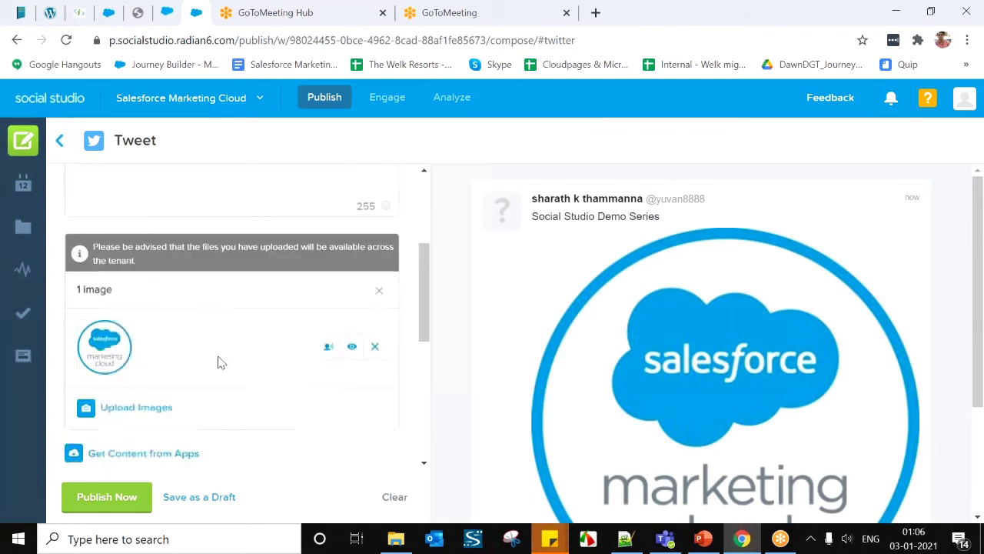
scroll(223, 384, down, 1)
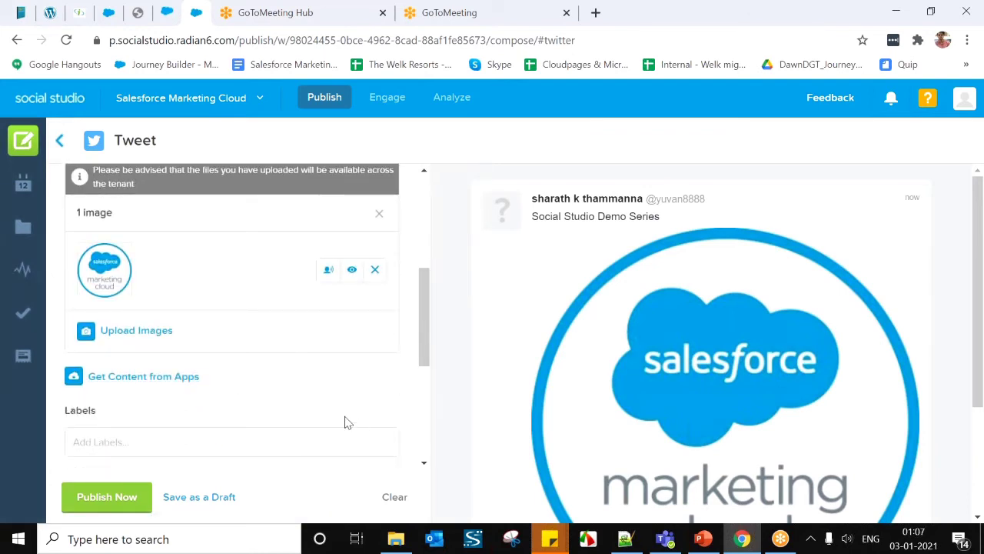
Check which apps can supply content for the tweet and bring up its Labels field
click(142, 386)
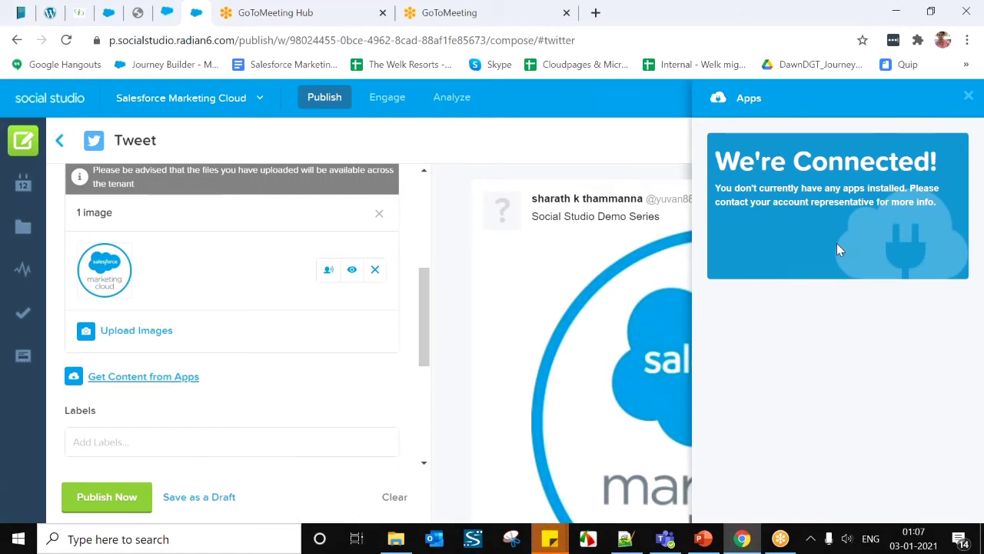
click(968, 96)
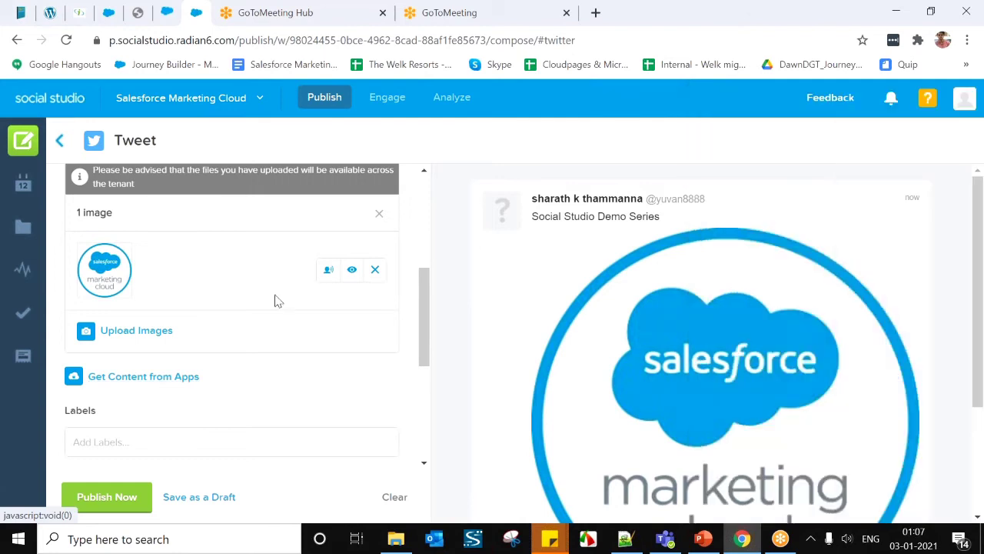
scroll(199, 379, down, 1)
click(193, 373)
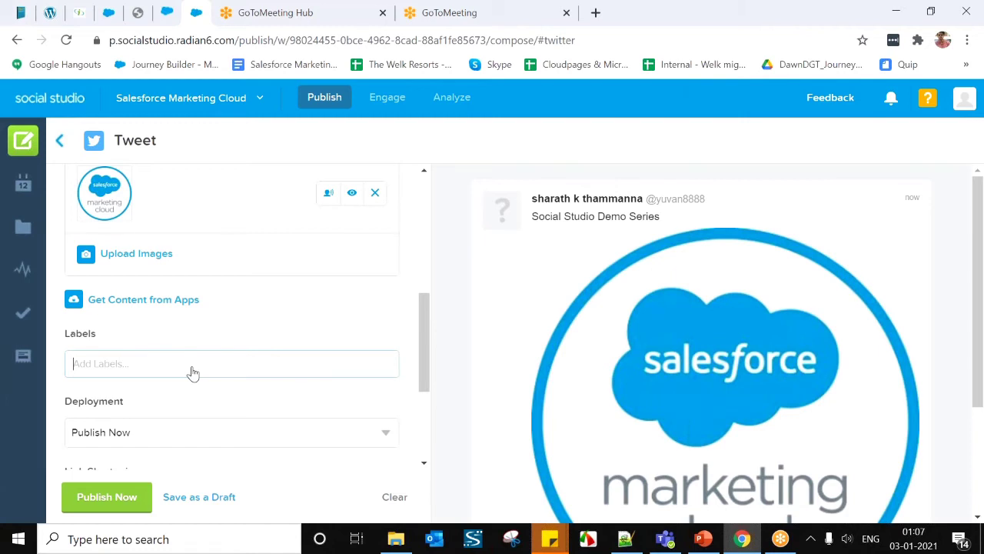
Review the tweet's deployment options and keep Publish Now selected
scroll(203, 375, down, 1)
click(197, 361)
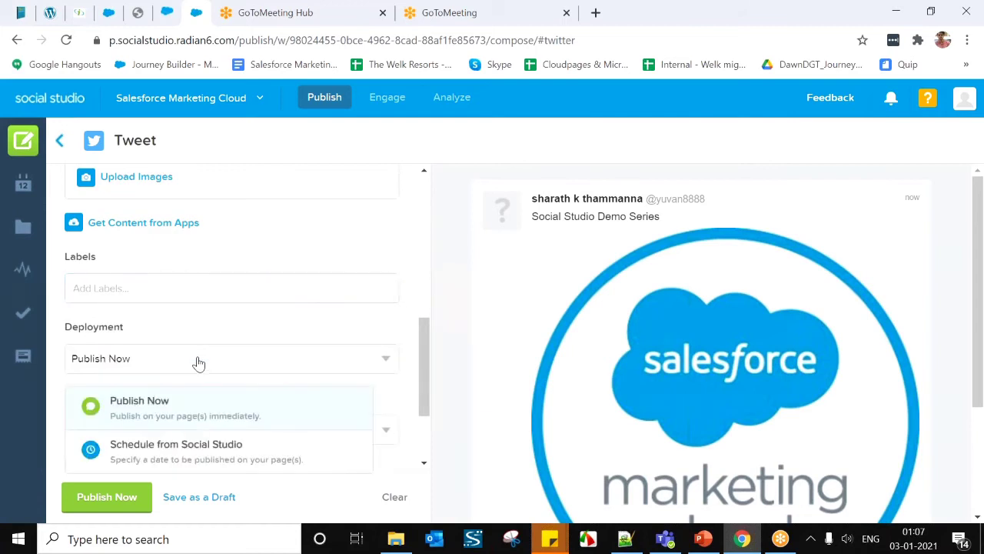
scroll(206, 354, down, 1)
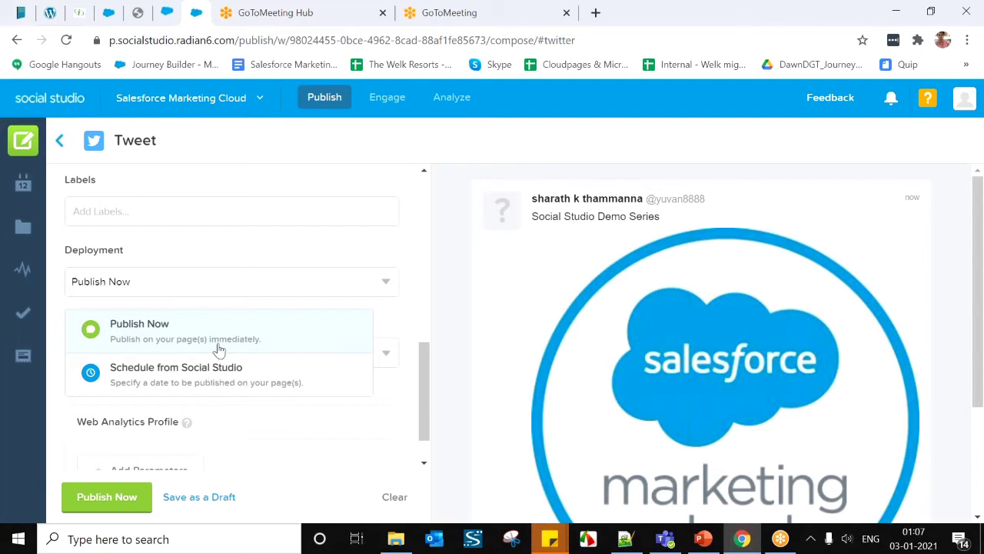
click(219, 341)
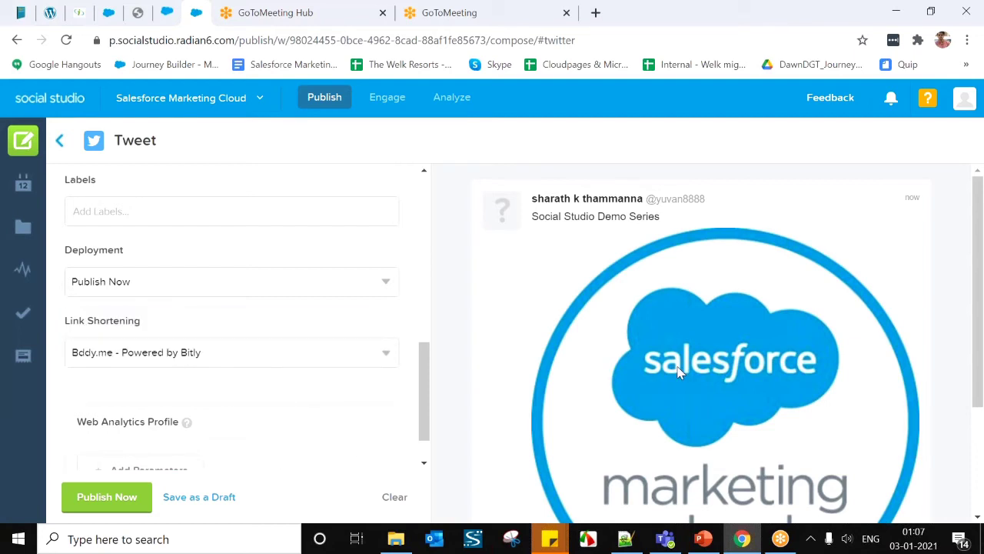
Try the Schedule from Social Studio deployment, view its date choices, and set the deployment back to Publish Now
click(201, 286)
click(197, 374)
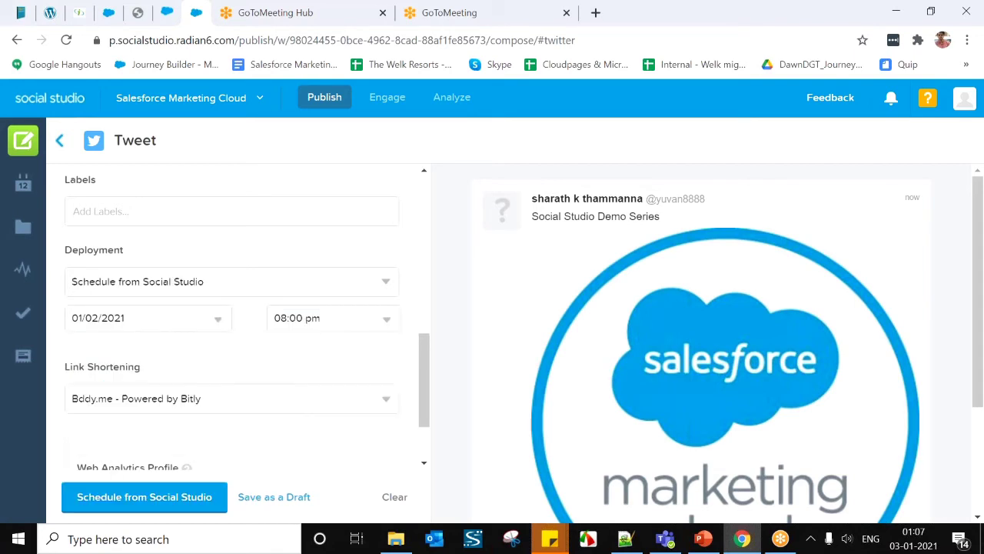
click(190, 330)
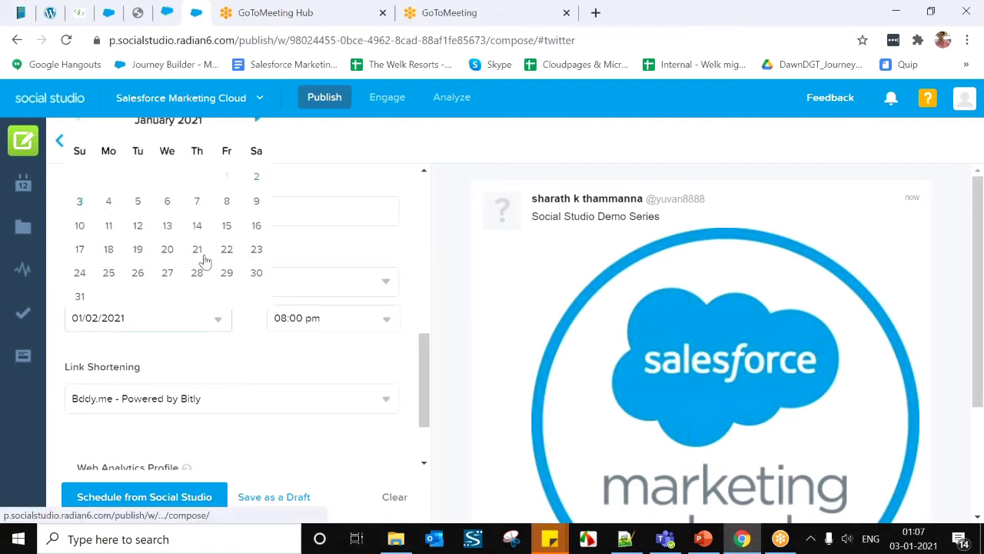
click(292, 364)
click(169, 284)
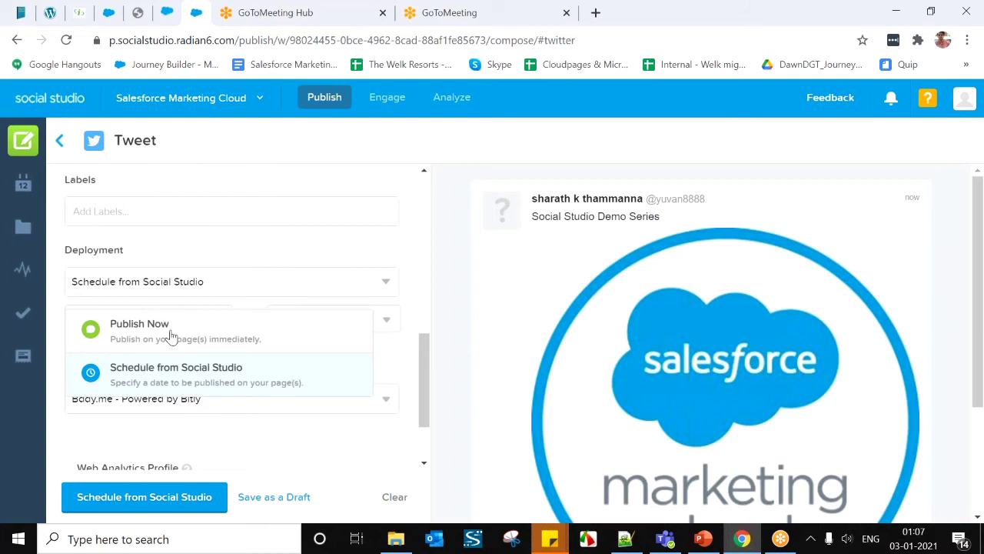
click(172, 331)
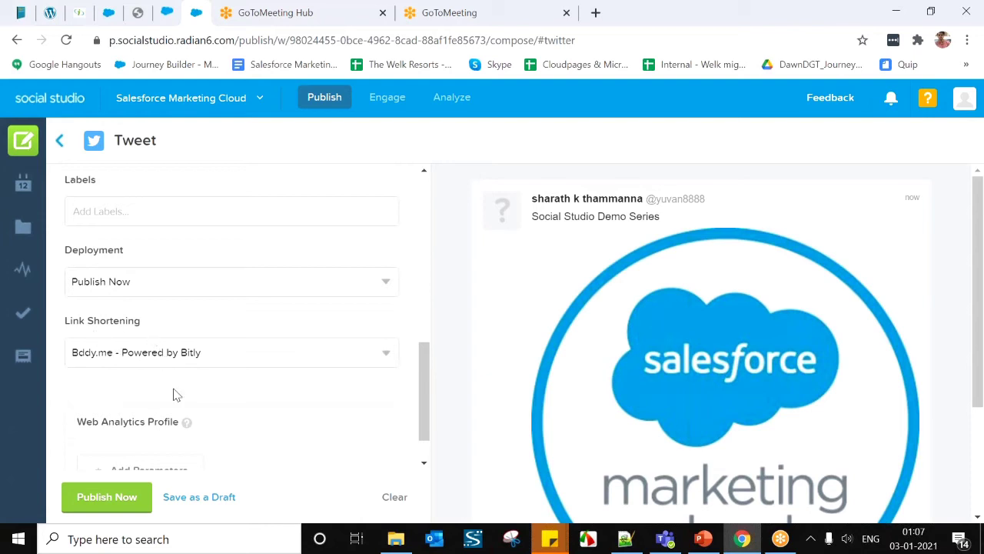
View the link shortening choices for the tweet without changing the selection
click(175, 364)
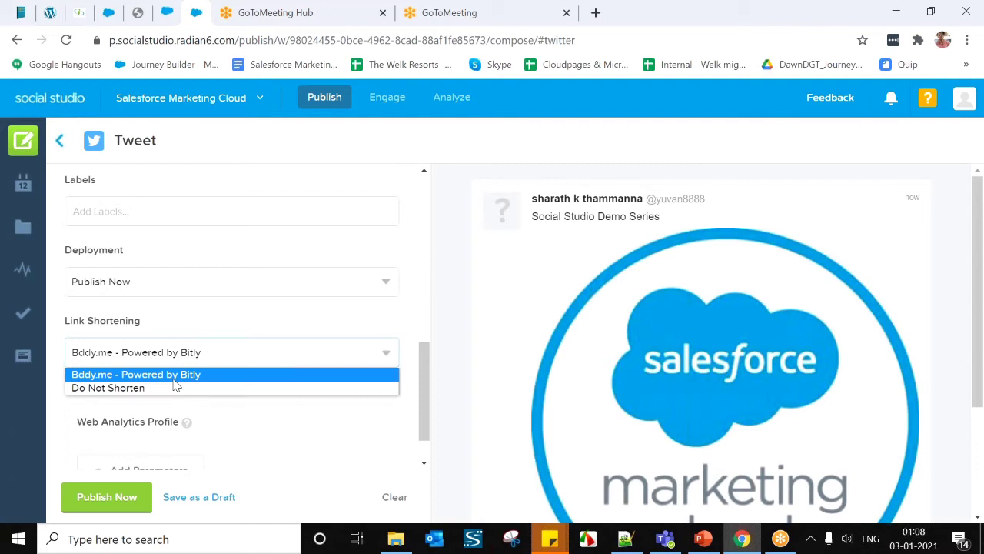
click(206, 411)
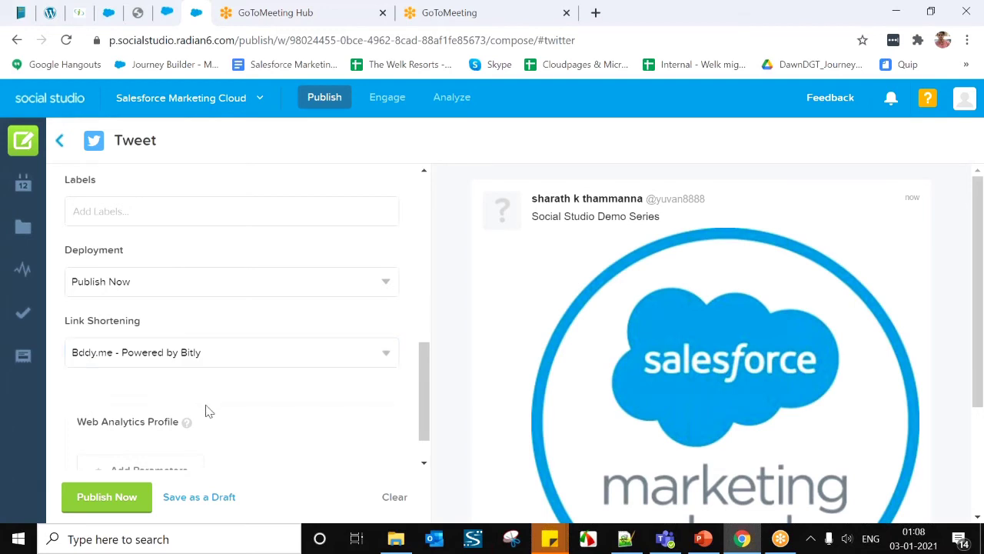
Add the Google Analytics parameters to the tweet's Web Analytics Profile and remove the blank custom parameter
scroll(205, 409, down, 1)
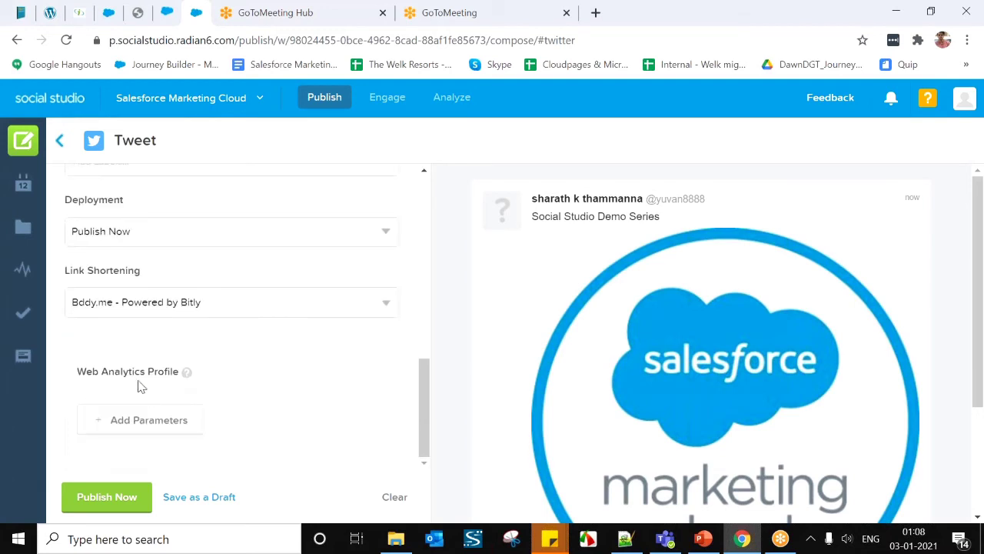
click(149, 427)
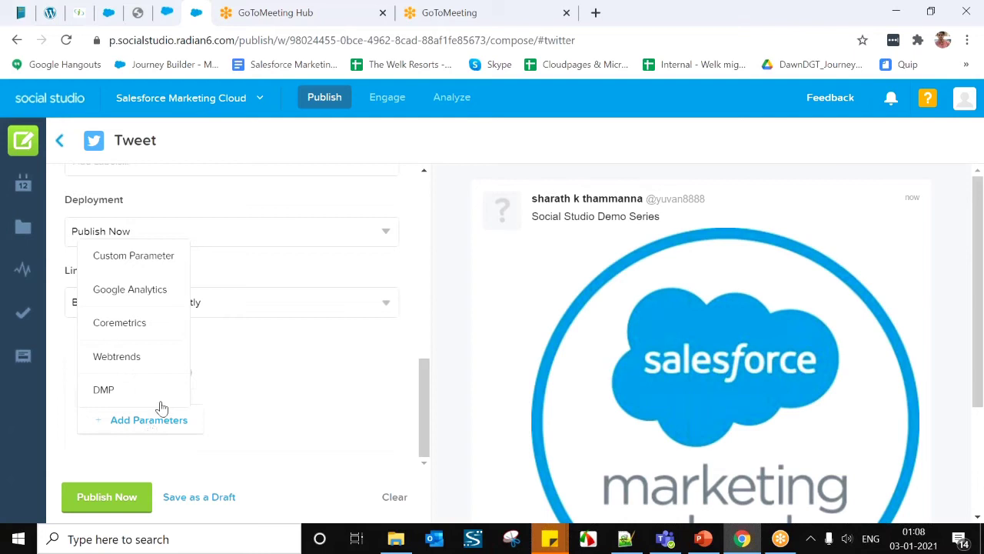
click(131, 261)
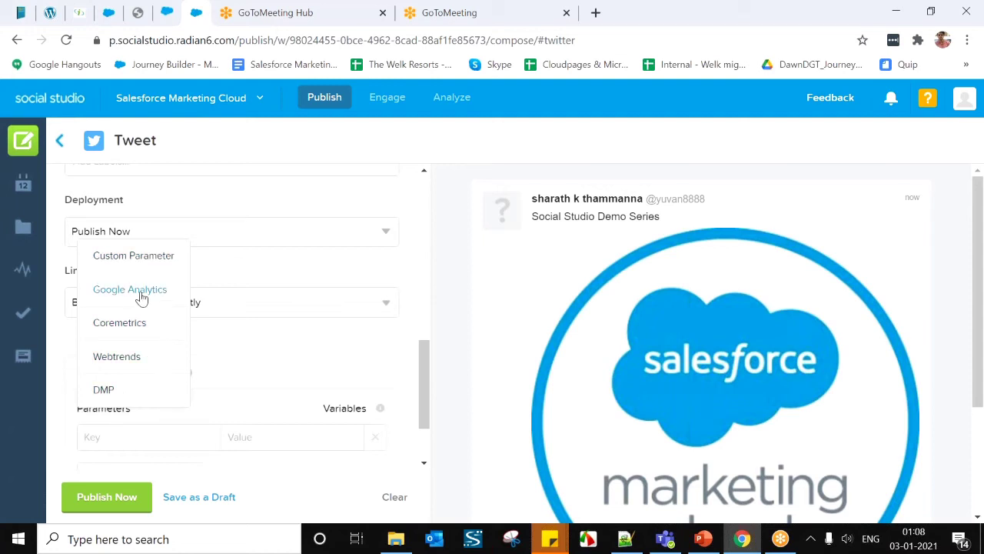
scroll(263, 433, down, 1)
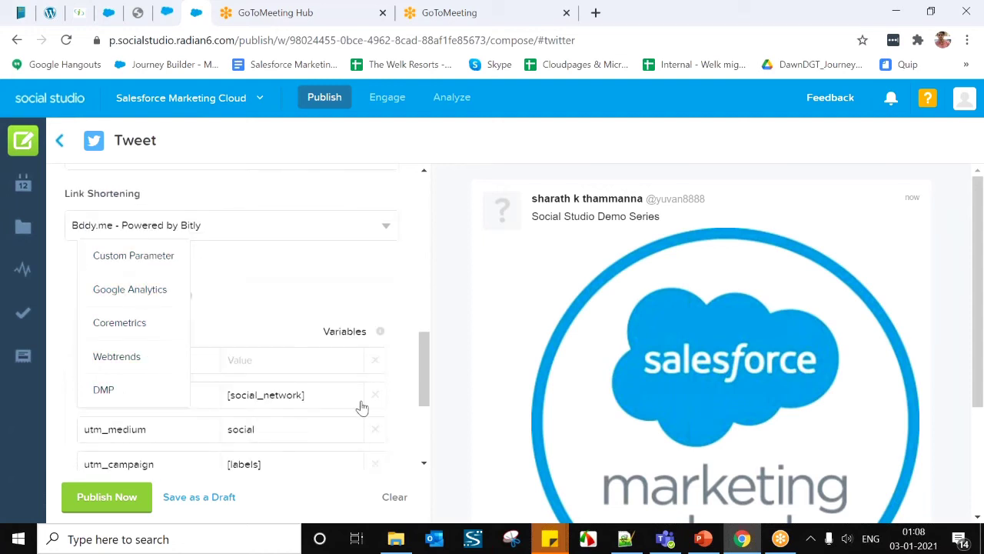
click(376, 359)
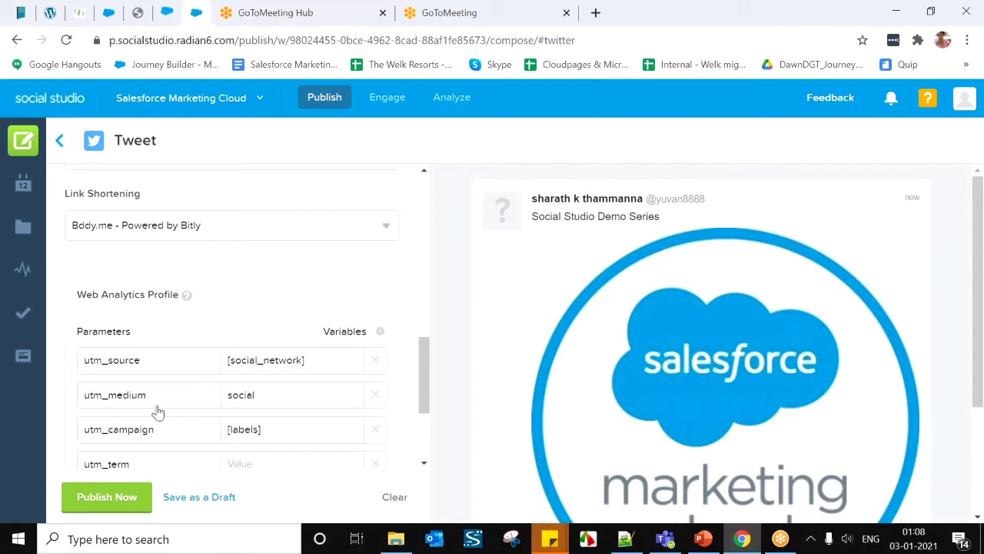
Review the analytics parameters, publish the tweet, and open the January 2, 2021 items in the calendar
scroll(158, 413, down, 1)
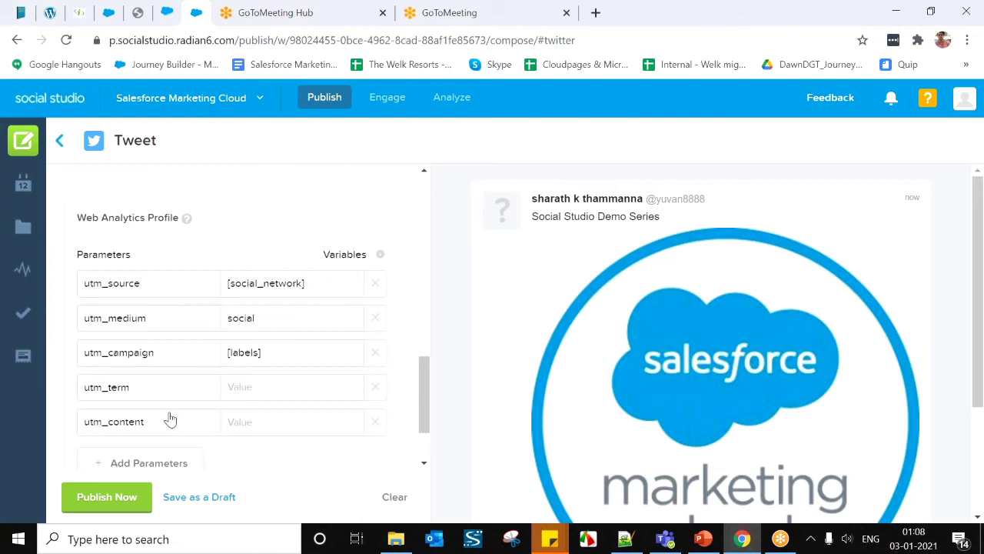
scroll(171, 417, down, 1)
scroll(207, 433, up, 5)
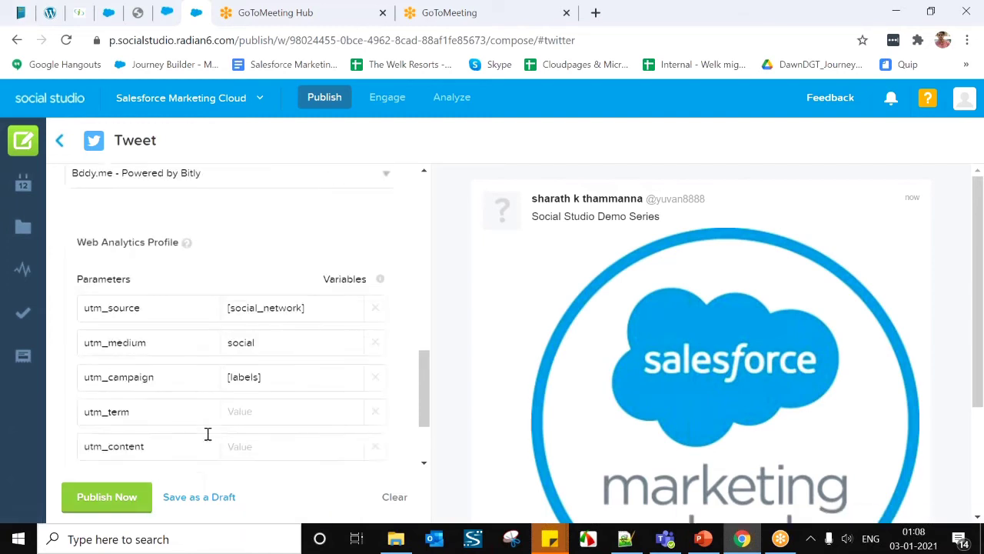
scroll(207, 435, up, 2)
scroll(205, 439, down, 7)
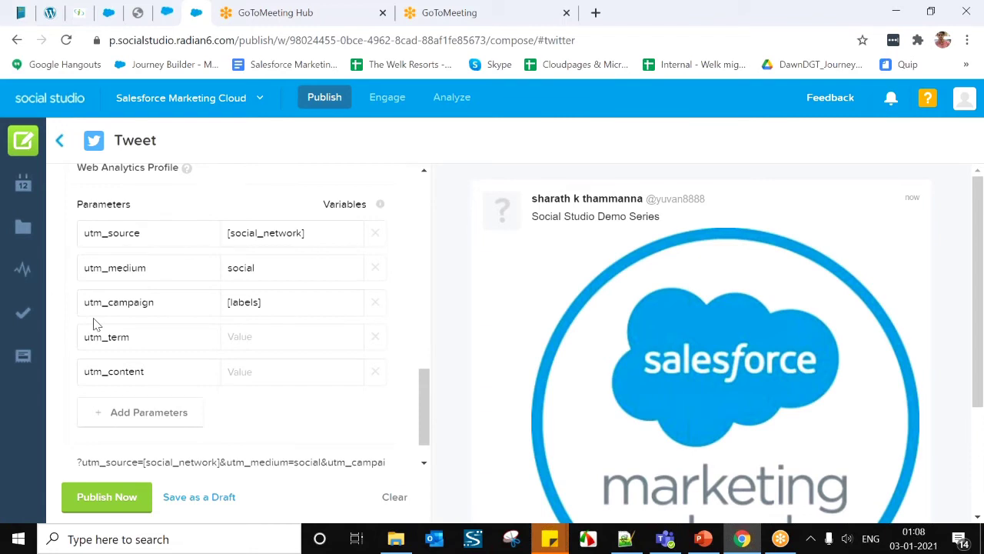
click(96, 502)
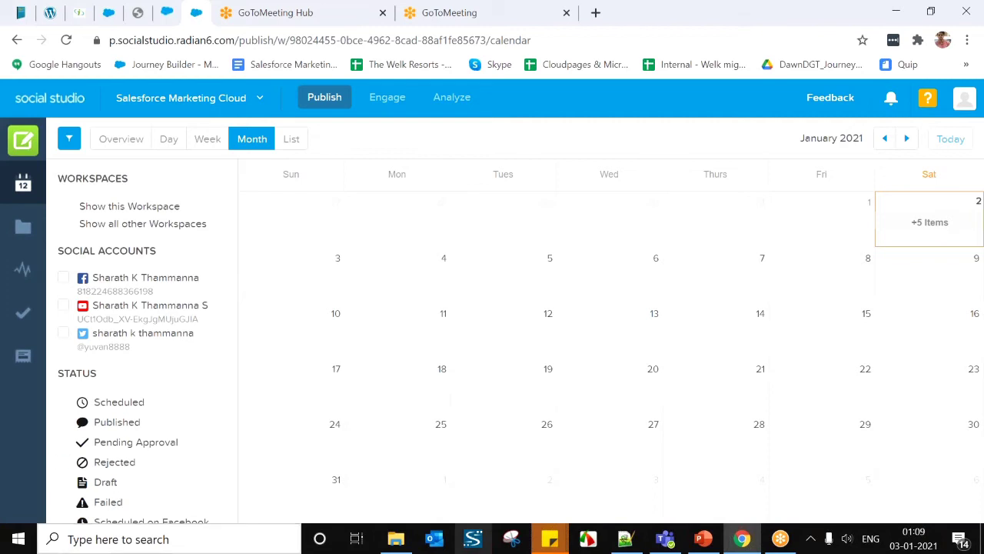
click(894, 225)
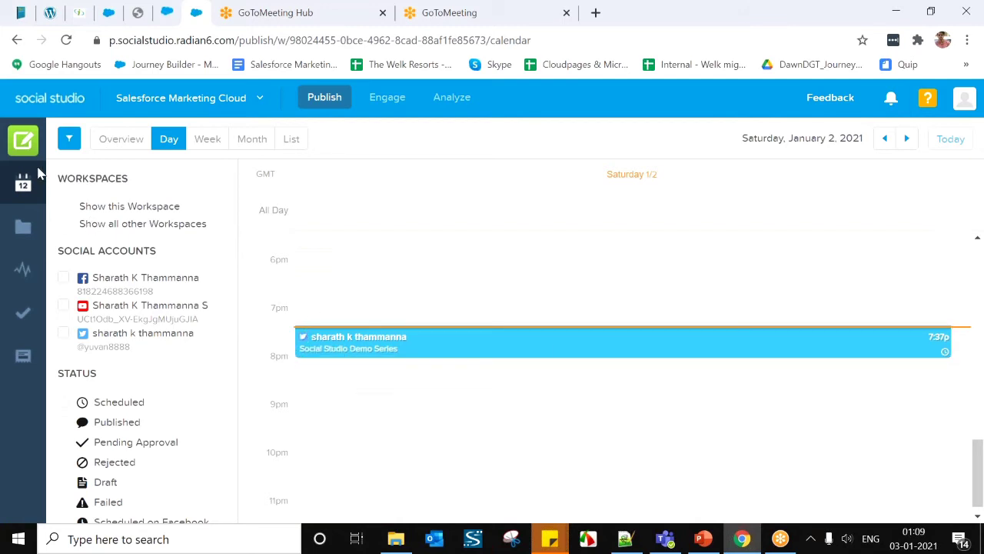
Start a new Facebook post with the workspace's Facebook account as the Post To account
click(31, 144)
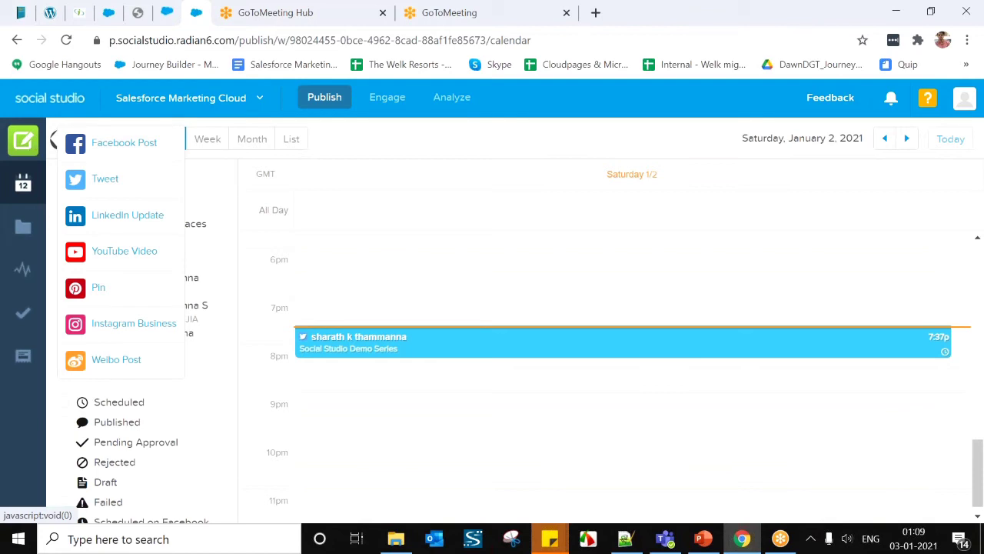
click(124, 142)
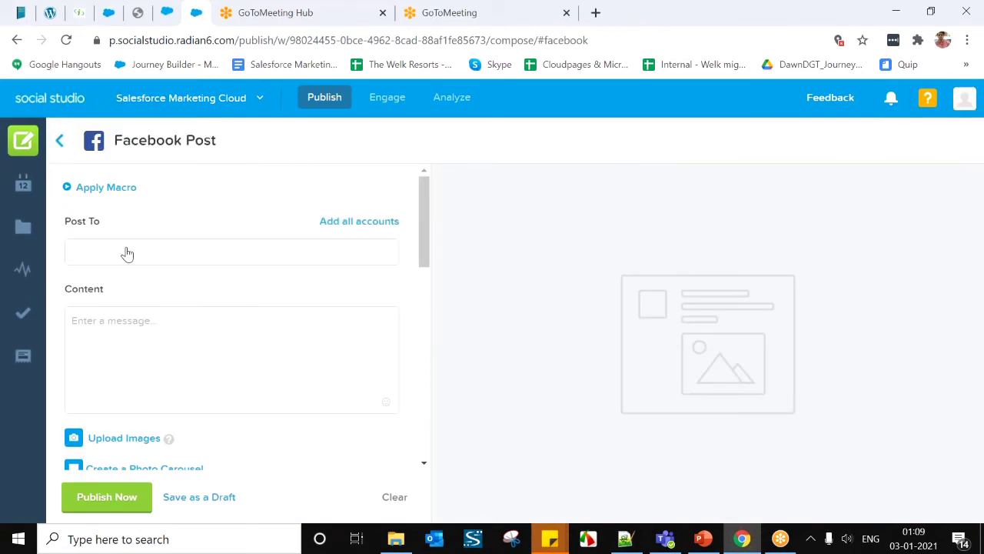
click(127, 254)
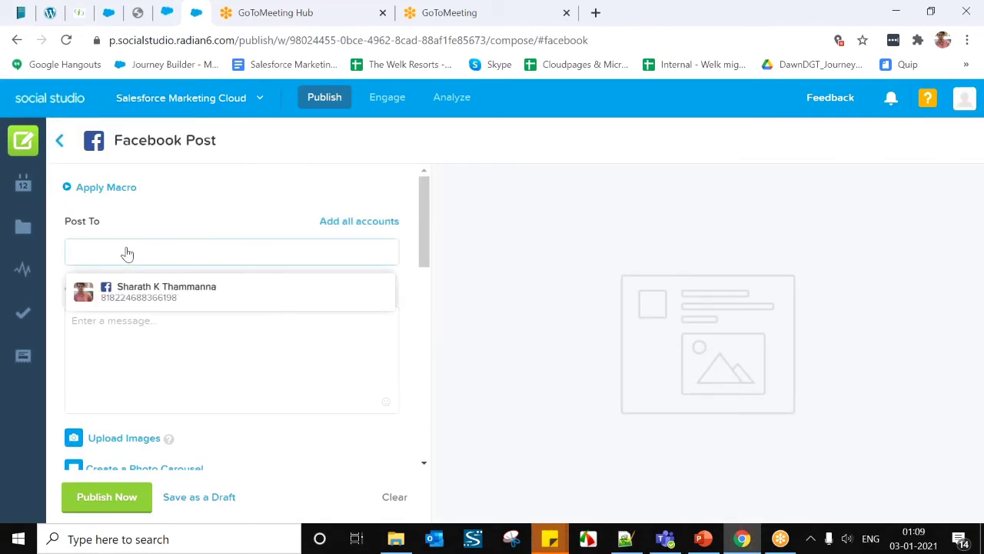
click(146, 299)
scroll(145, 299, down, 1)
scroll(172, 281, up, 1)
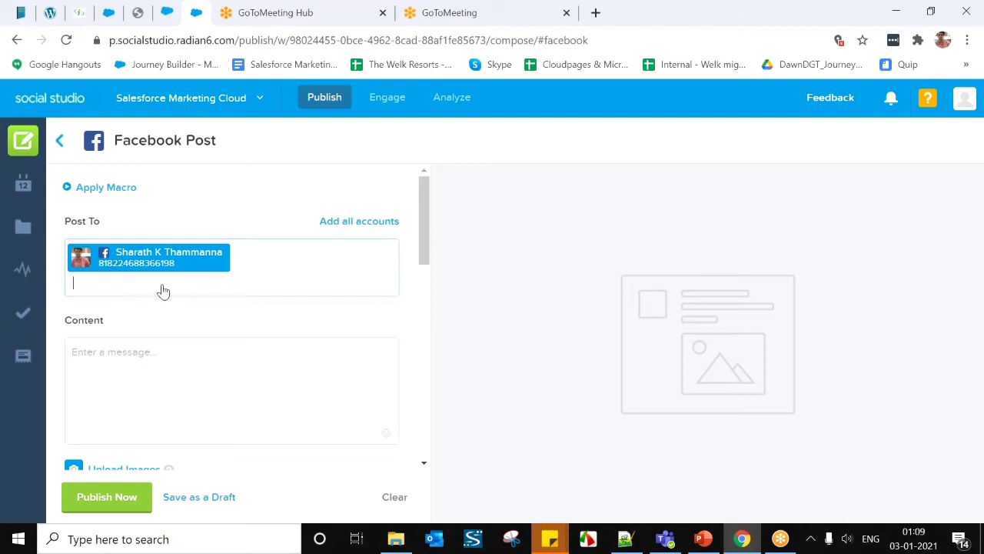
Enter "Social Studio Training Series" as the Facebook post's content
scroll(139, 269, down, 2)
click(119, 222)
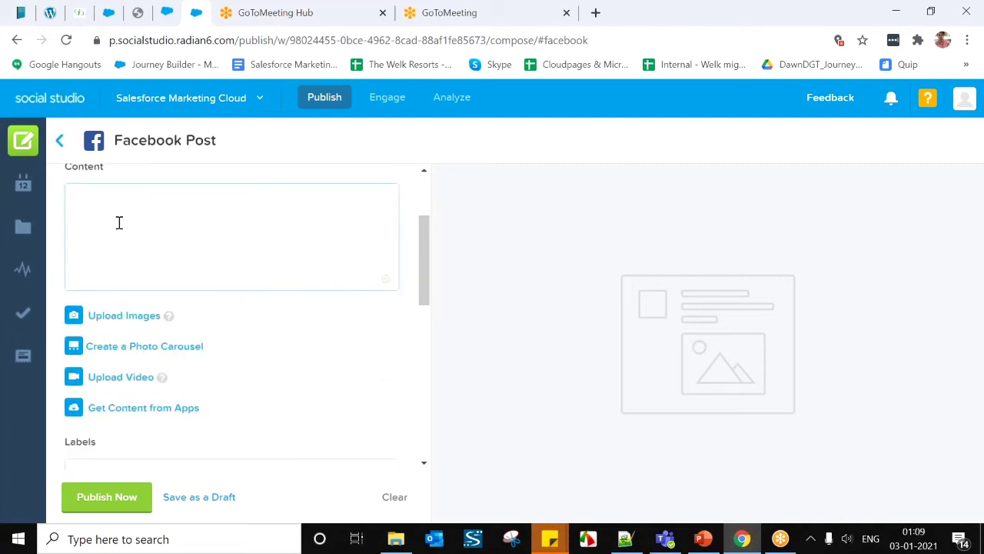
text(Soci)
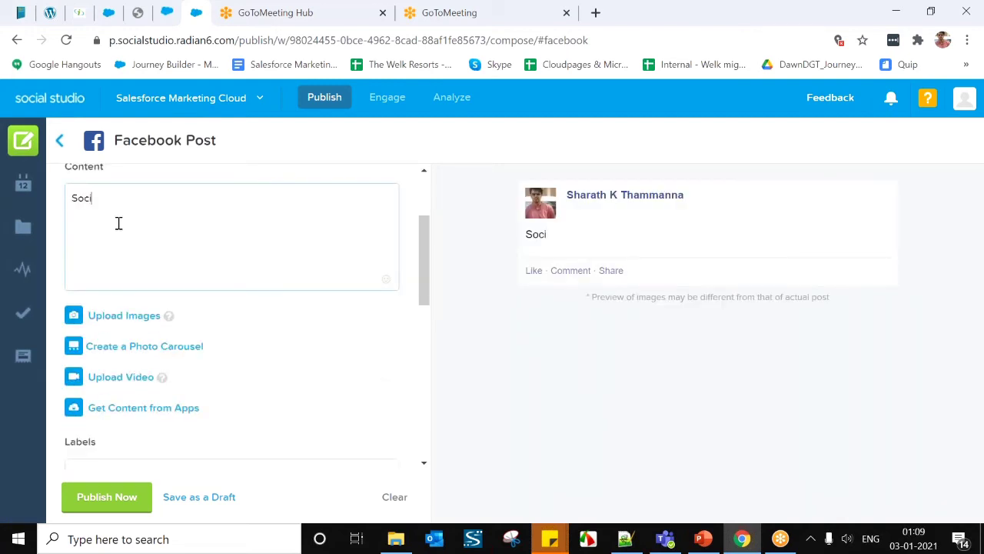
text(al Studio Training Series)
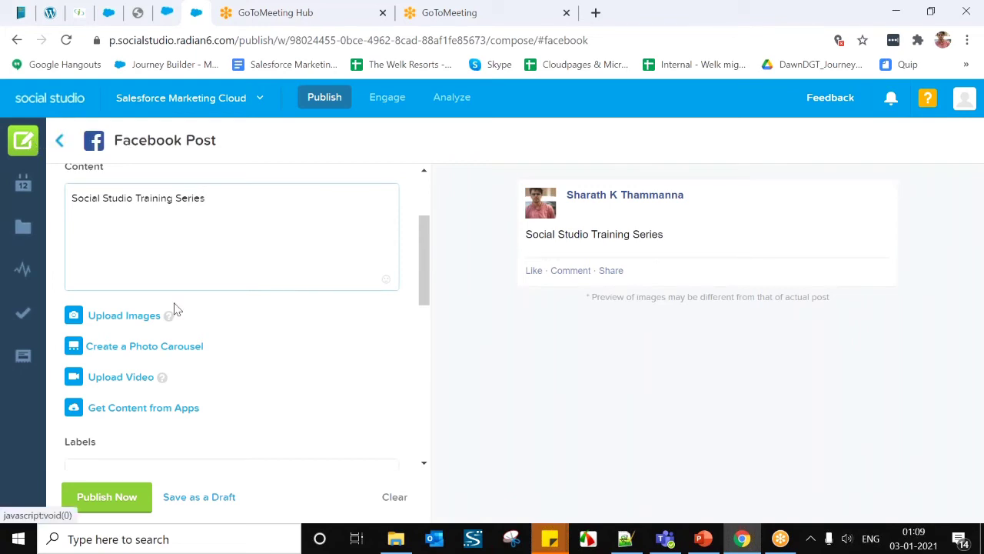
Upload the Salesforce Marketing Cloud logo image from the Pictures folder to the Facebook post
click(127, 316)
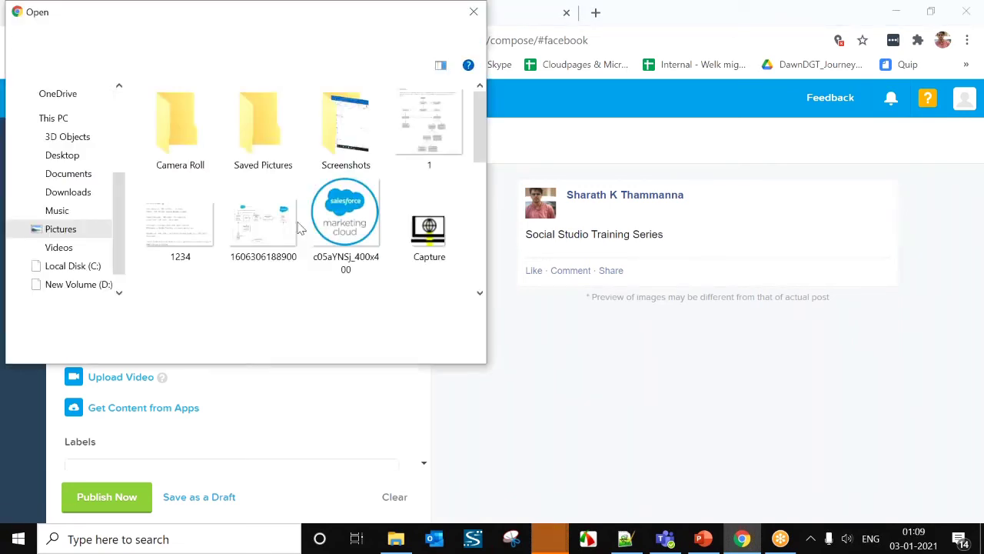
click(435, 346)
scroll(167, 390, down, 2)
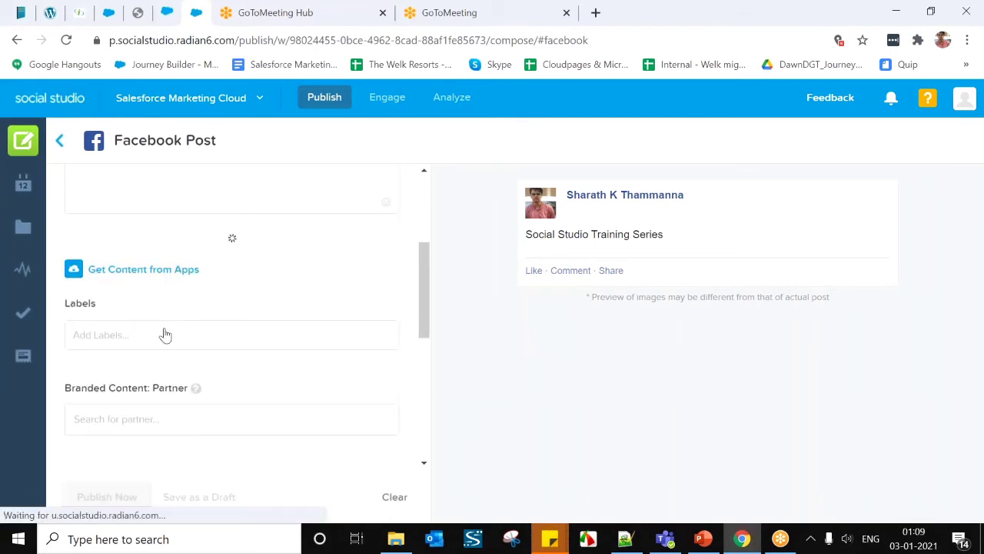
scroll(160, 437, down, 1)
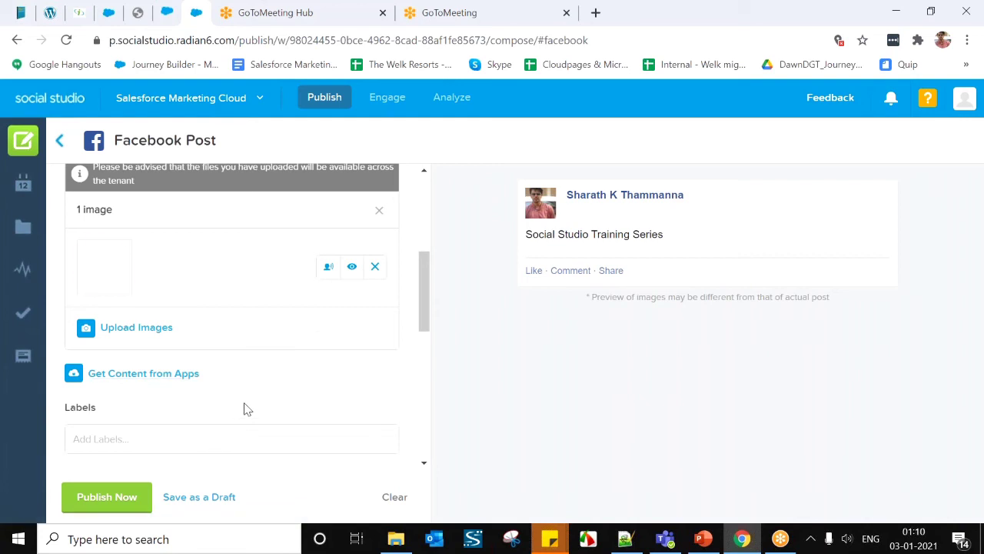
scroll(244, 406, down, 2)
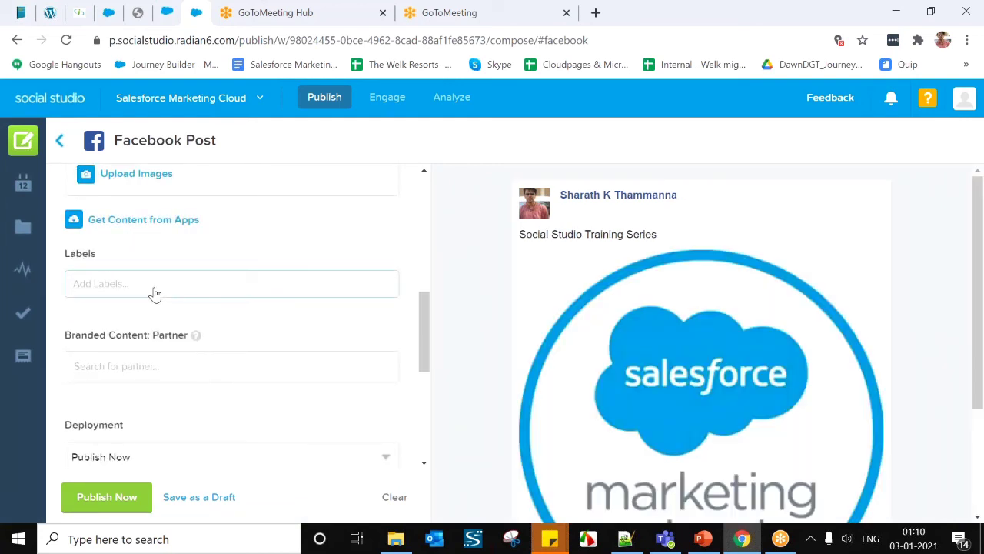
Search for "Salesforce" and add Salesforce Marketing Cloud as the Facebook post's Branded Content partner
click(172, 365)
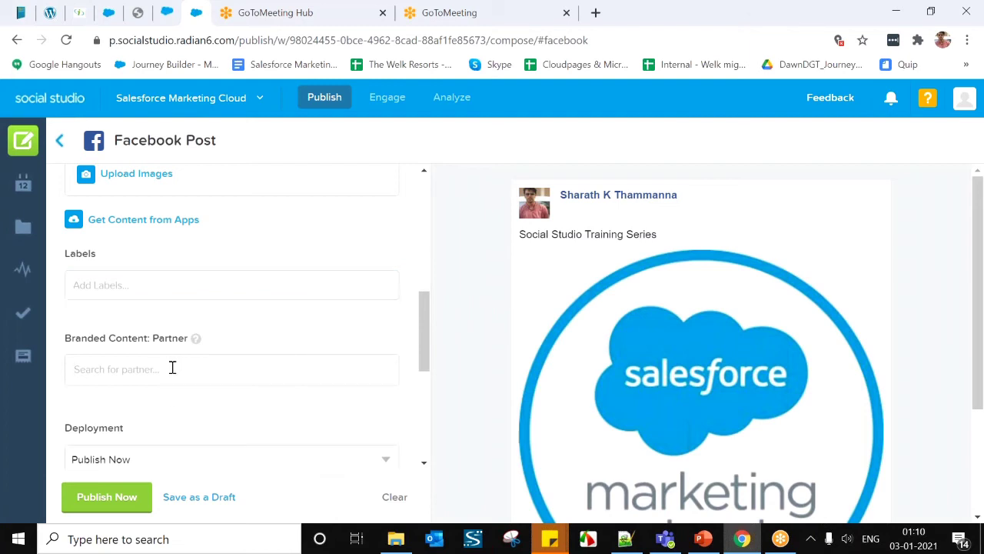
text(Salesfoce)
key(BackSpace)
text(re)
key(Down)
key(Down)
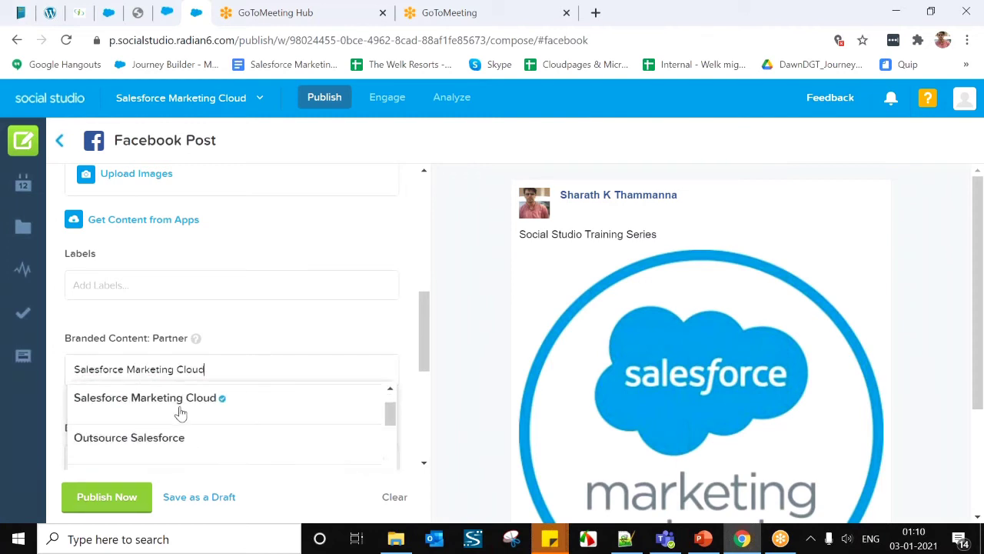
click(182, 407)
Review the Deployment options available for the Facebook post
scroll(282, 398, down, 1)
scroll(230, 380, down, 1)
click(177, 334)
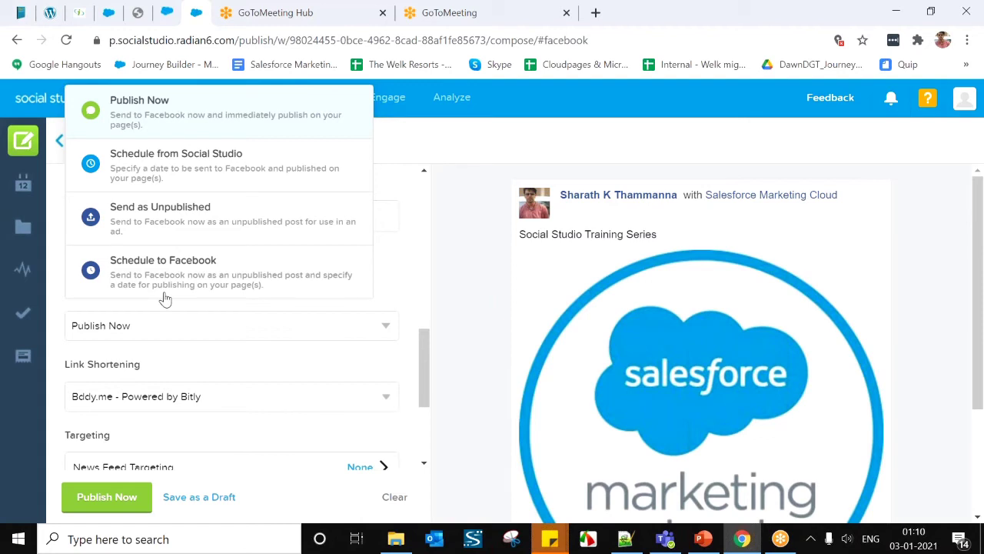
click(250, 359)
Set the Facebook post's Link Shortening to Do Not Shorten
scroll(154, 362, down, 1)
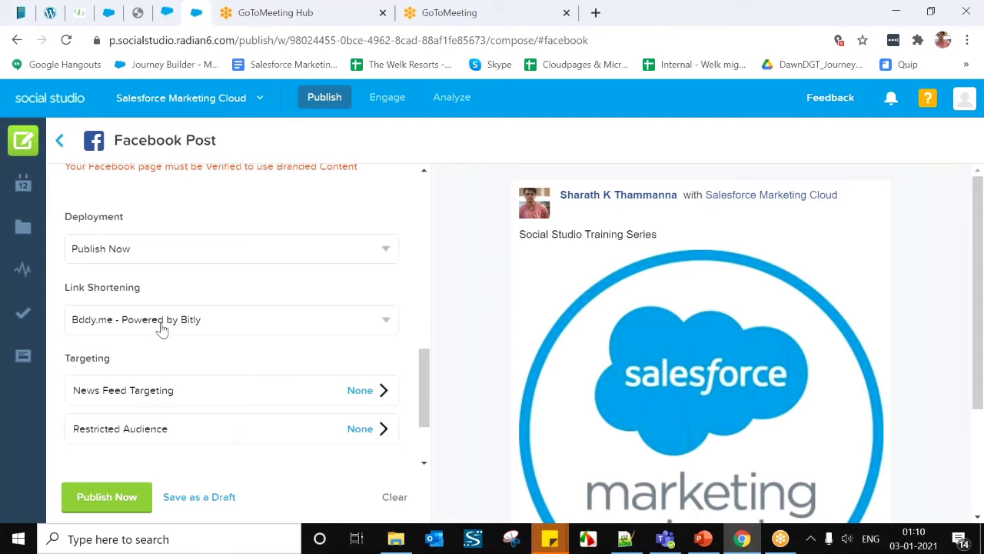
click(162, 326)
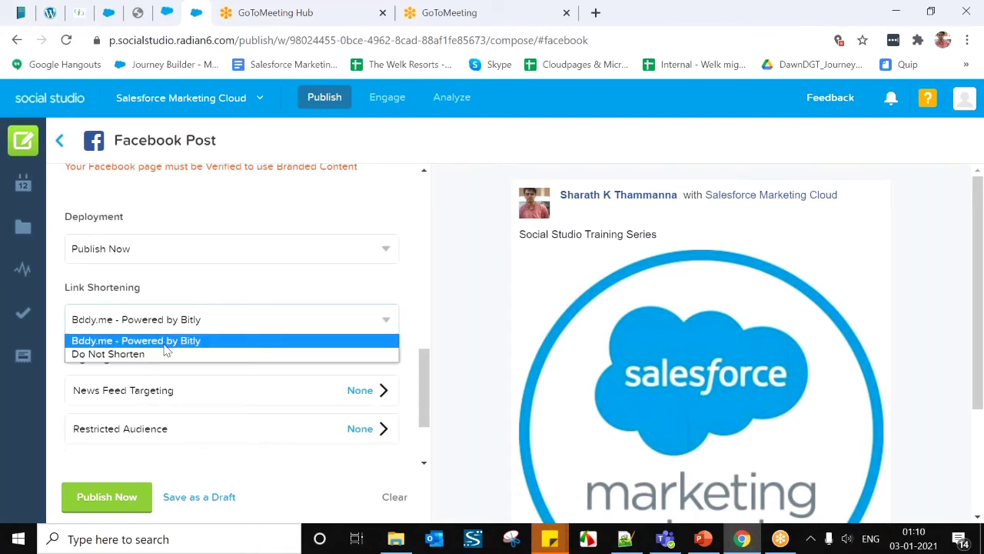
click(182, 293)
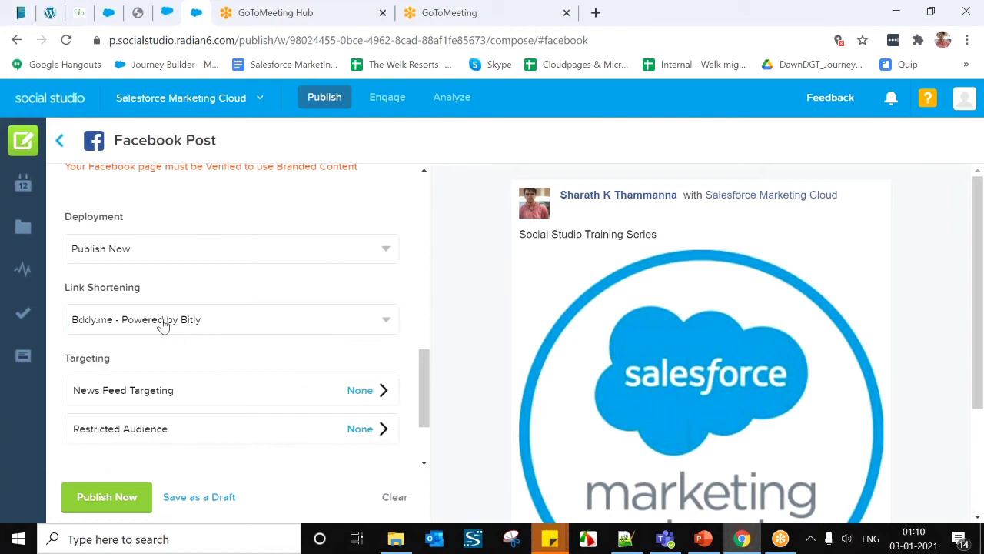
scroll(163, 326, down, 2)
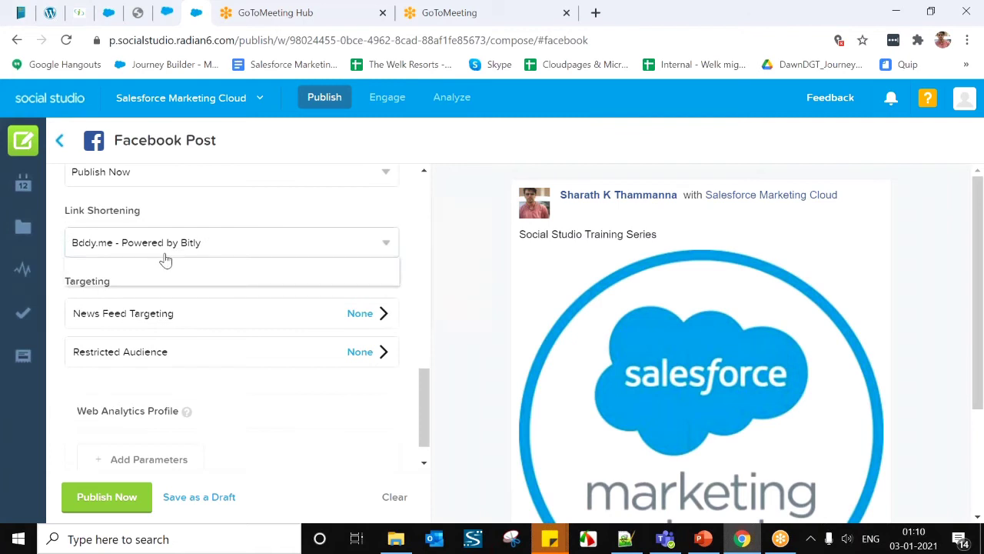
click(150, 276)
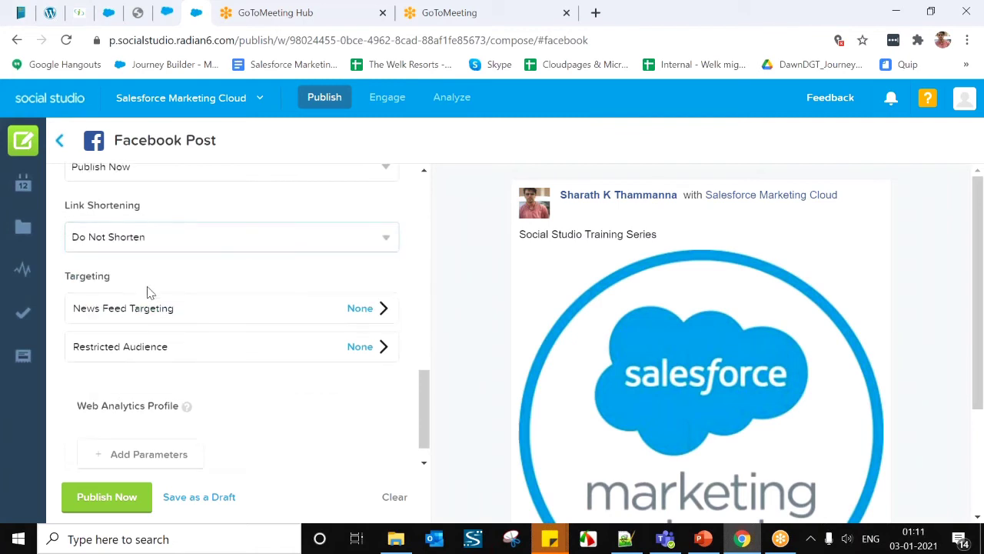
Apply News Feed Targeting to the Facebook post with a maximum age of 22 and gender Men
scroll(153, 300, down, 1)
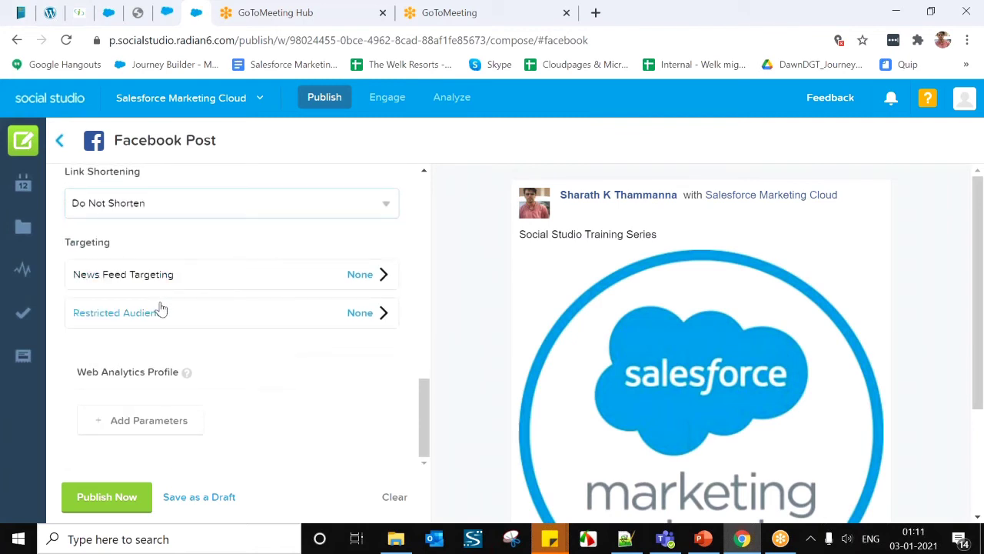
click(358, 281)
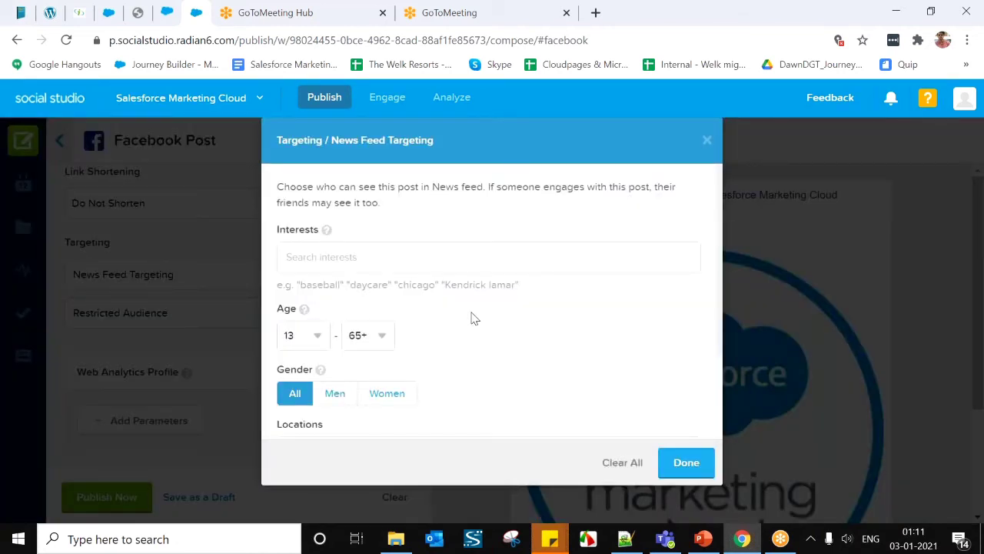
click(377, 342)
scroll(358, 225, up, 2)
scroll(358, 224, up, 8)
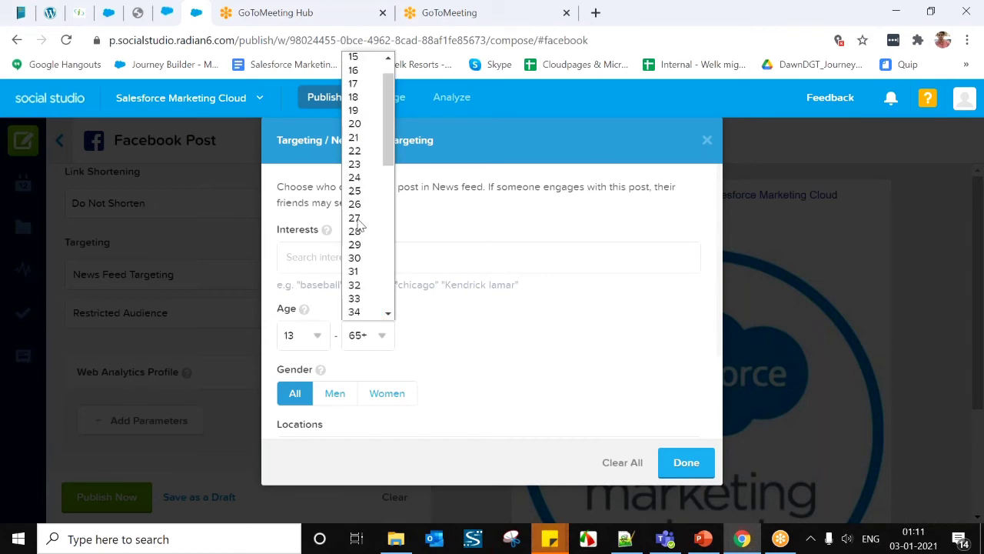
click(367, 182)
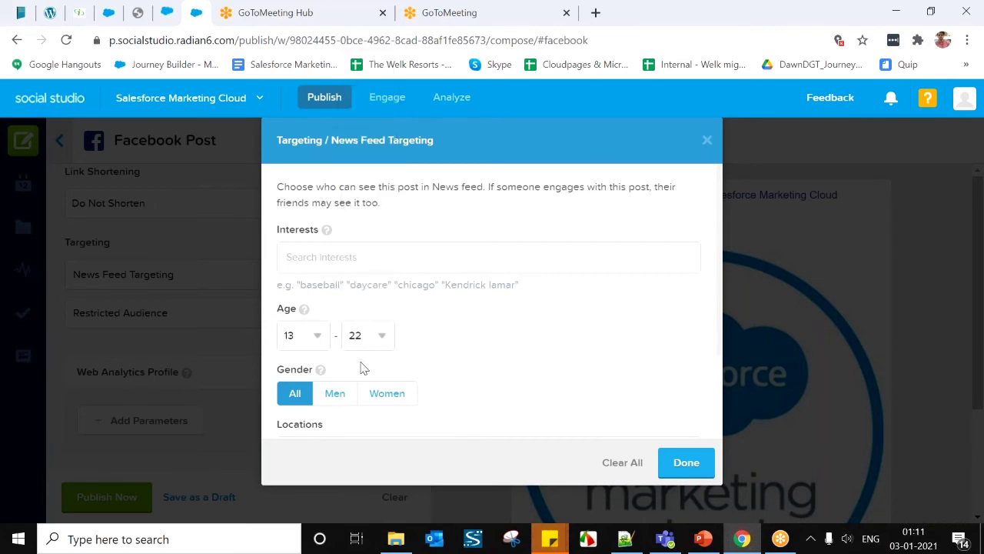
scroll(364, 368, down, 2)
click(335, 317)
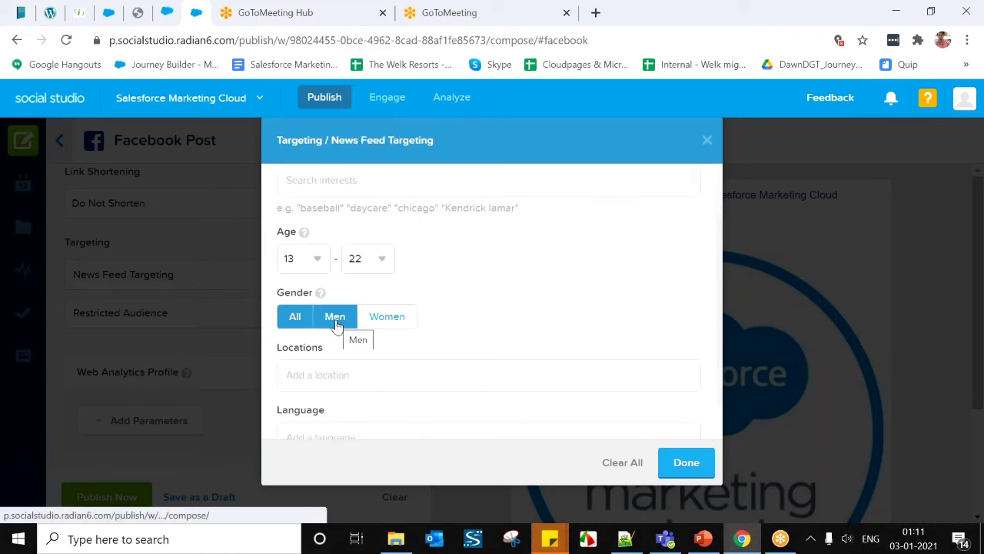
click(336, 316)
scroll(313, 325, down, 1)
click(313, 329)
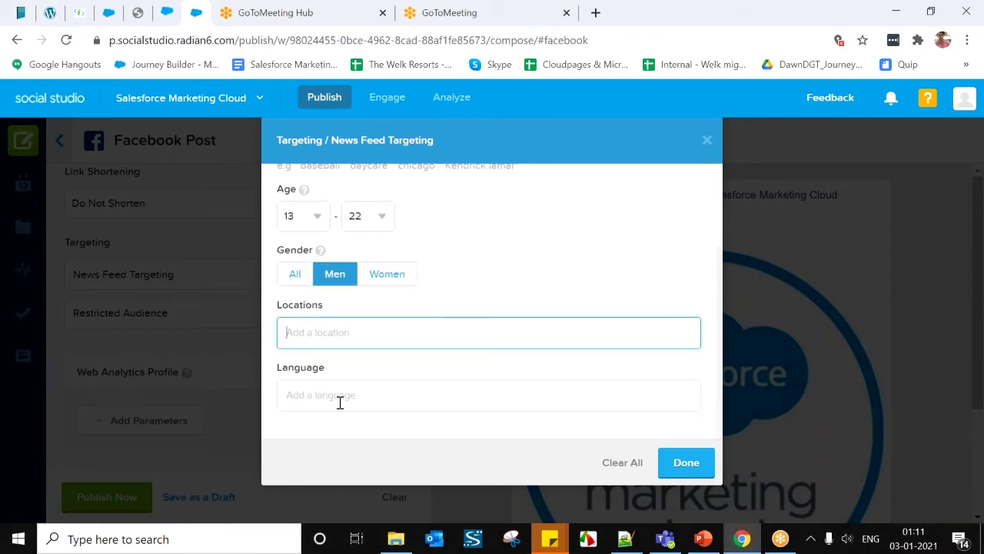
click(687, 465)
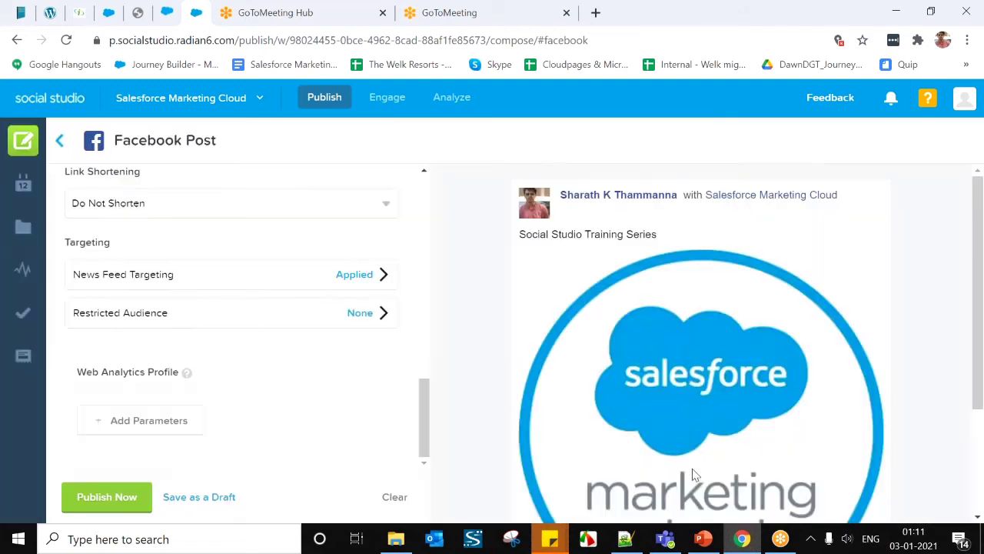
Apply an age limit to the Facebook post's Restricted Audience targeting
click(361, 315)
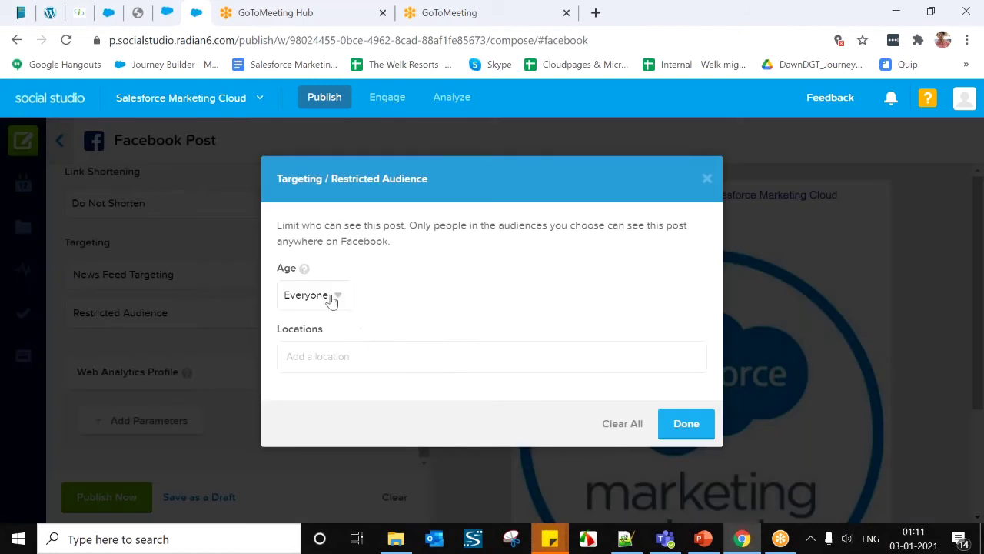
click(332, 300)
click(326, 342)
click(687, 428)
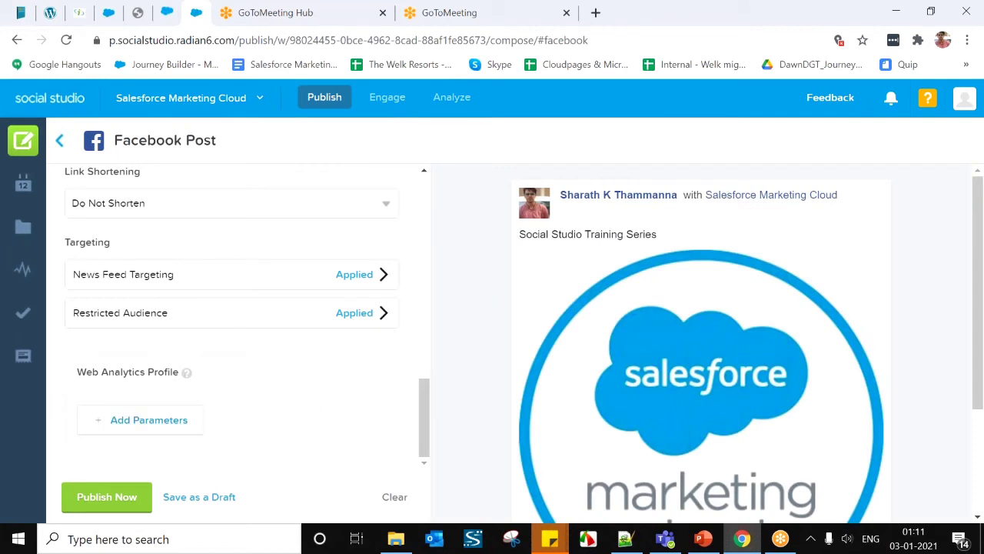
Add the Google Analytics parameters to the Facebook post's Web Analytics Profile and try to publish the post
click(131, 421)
click(144, 296)
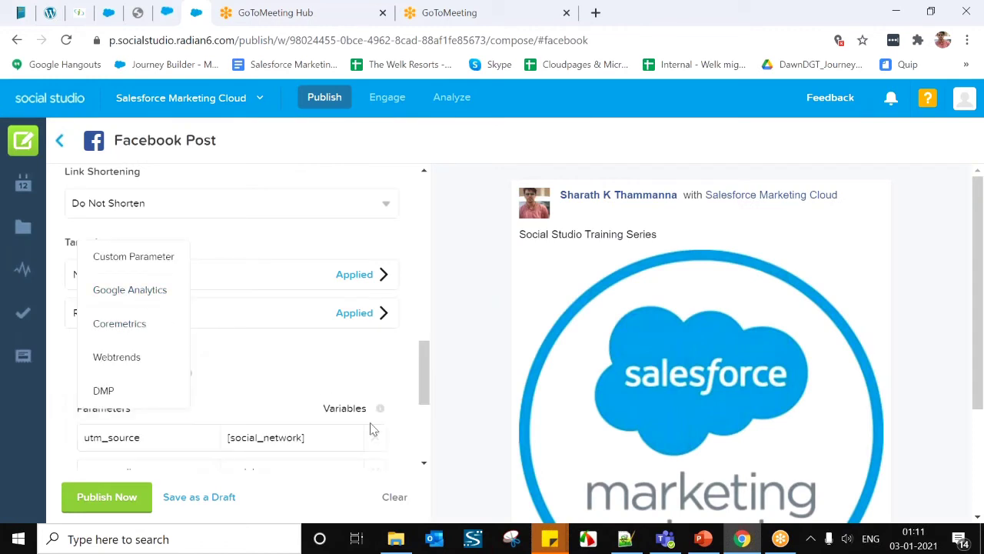
scroll(374, 426, down, 3)
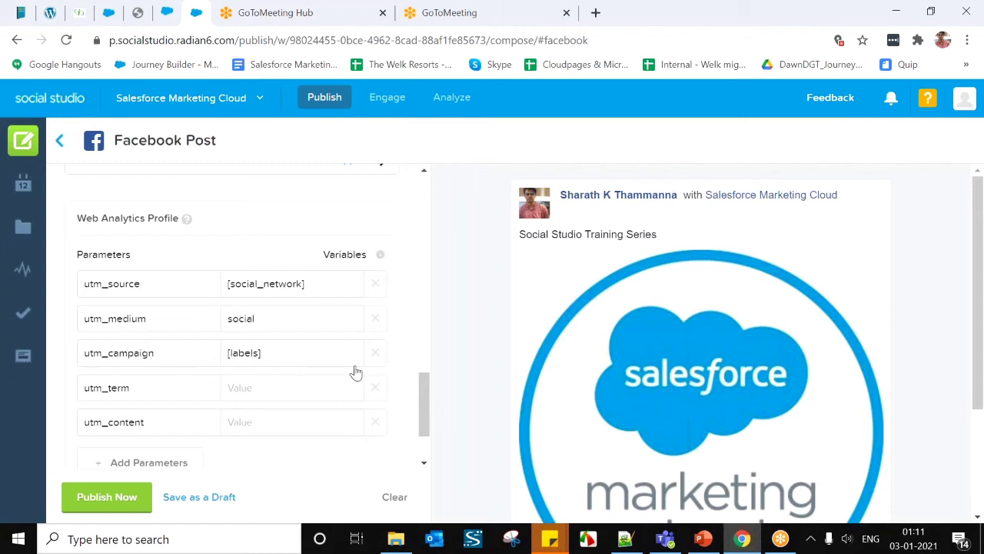
scroll(354, 374, down, 2)
scroll(507, 376, down, 2)
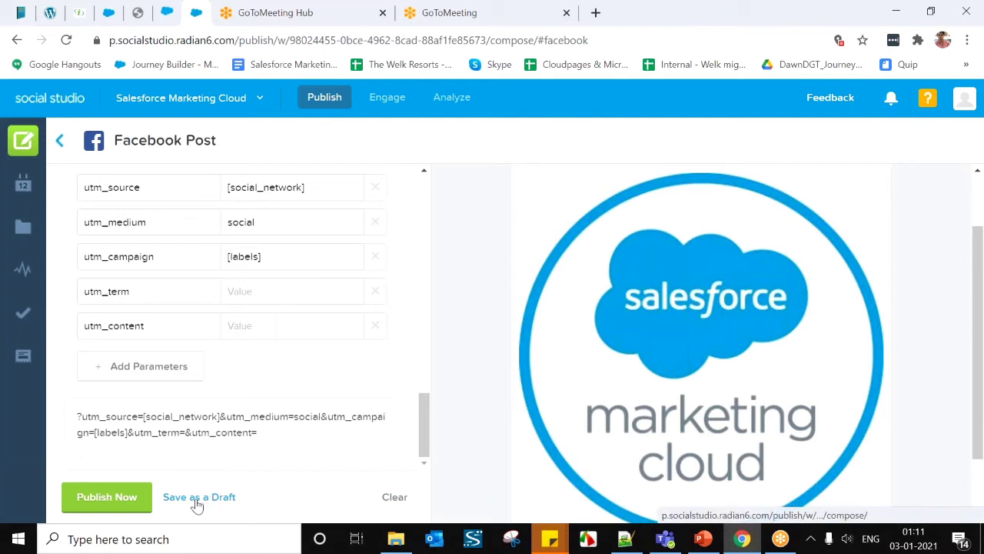
click(92, 500)
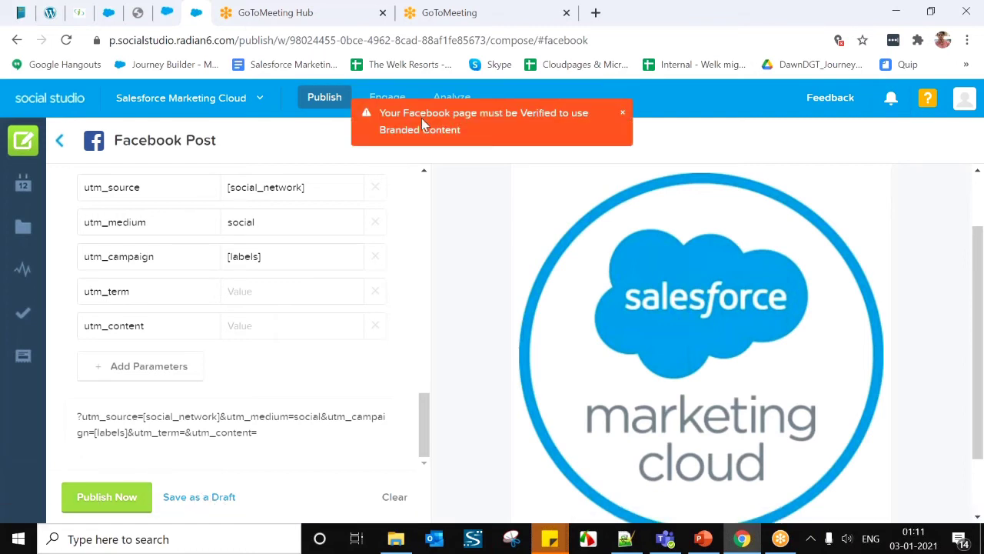
Remove Salesforce Marketing Cloud from the Branded Content partners and publish the Facebook post
scroll(154, 323, up, 10)
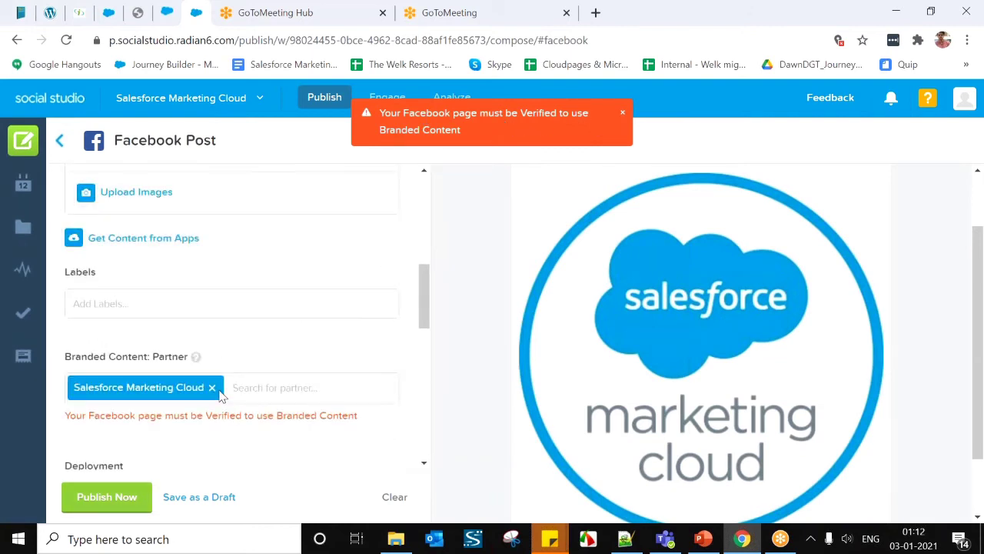
click(213, 388)
scroll(200, 373, down, 2)
scroll(231, 323, down, 5)
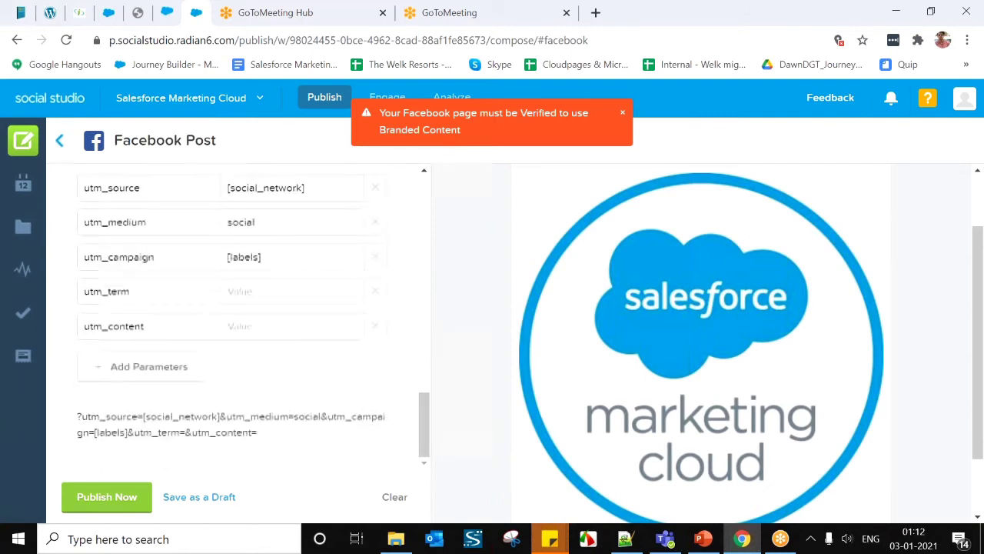
click(106, 497)
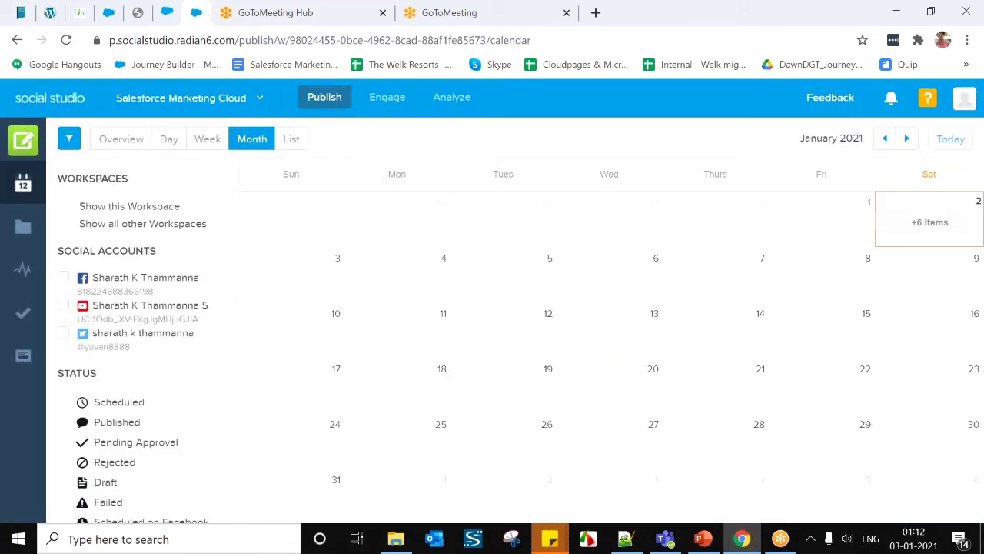
Open the January 2, 2021 items in the calendar, and start a new LinkedIn update
click(922, 223)
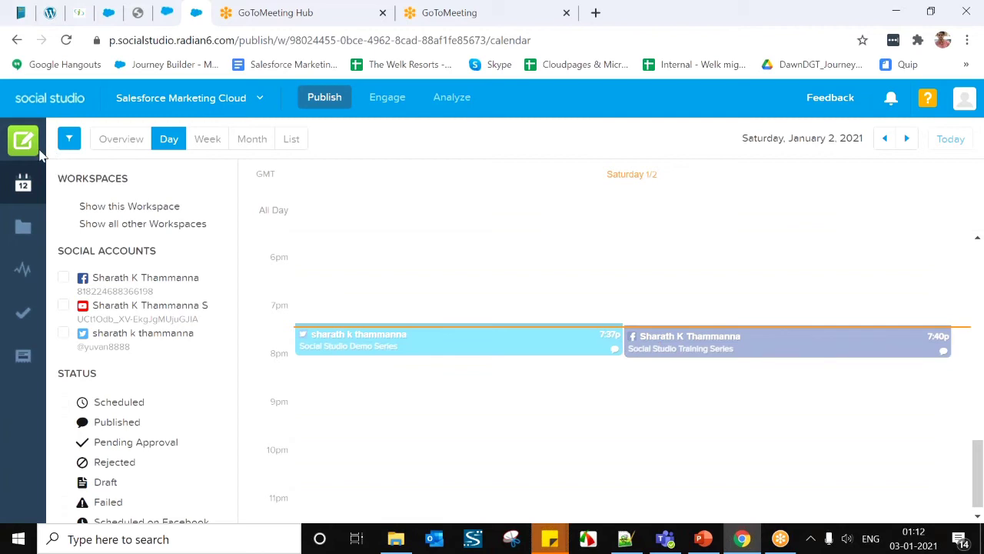
click(22, 143)
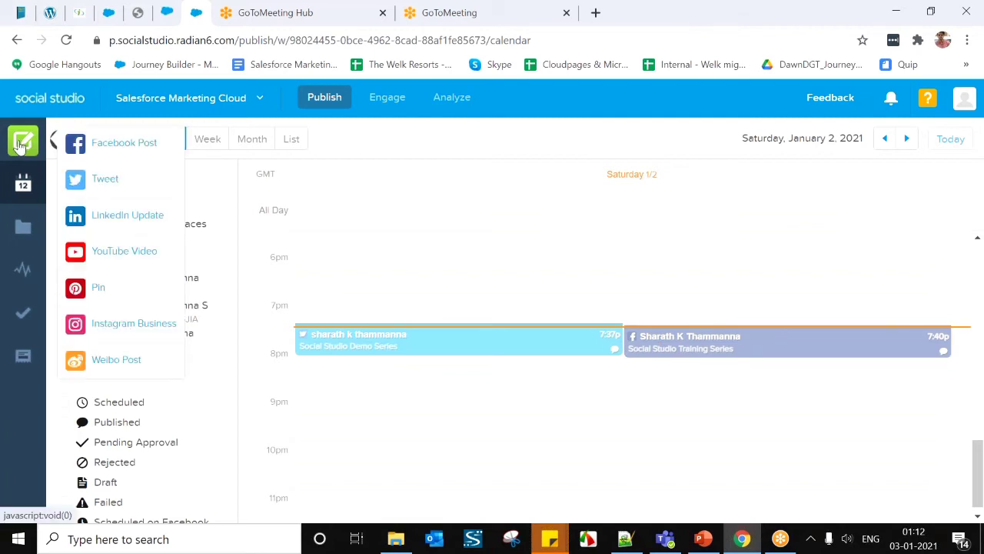
click(130, 218)
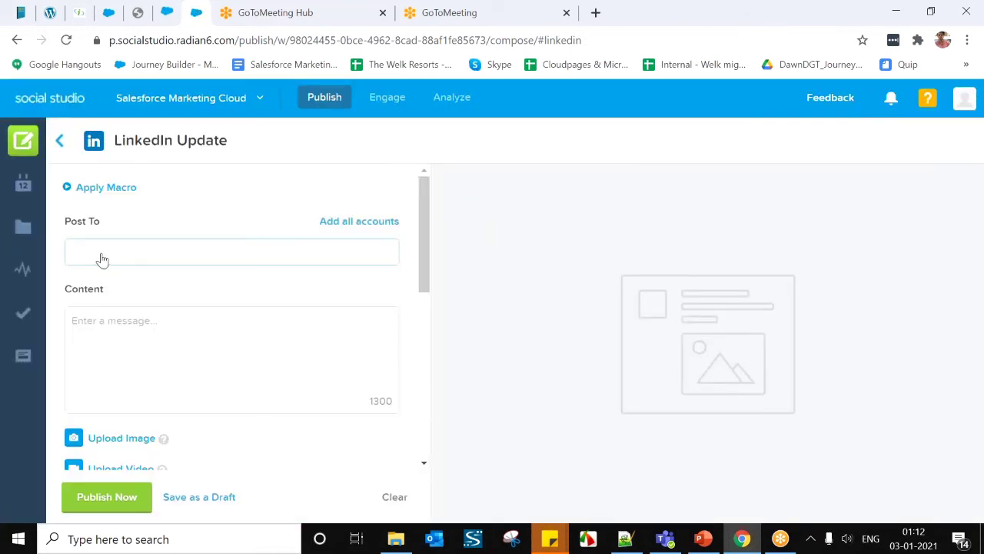
Examine the LinkedIn update's Post To, Content, media upload and Labels fields
click(120, 315)
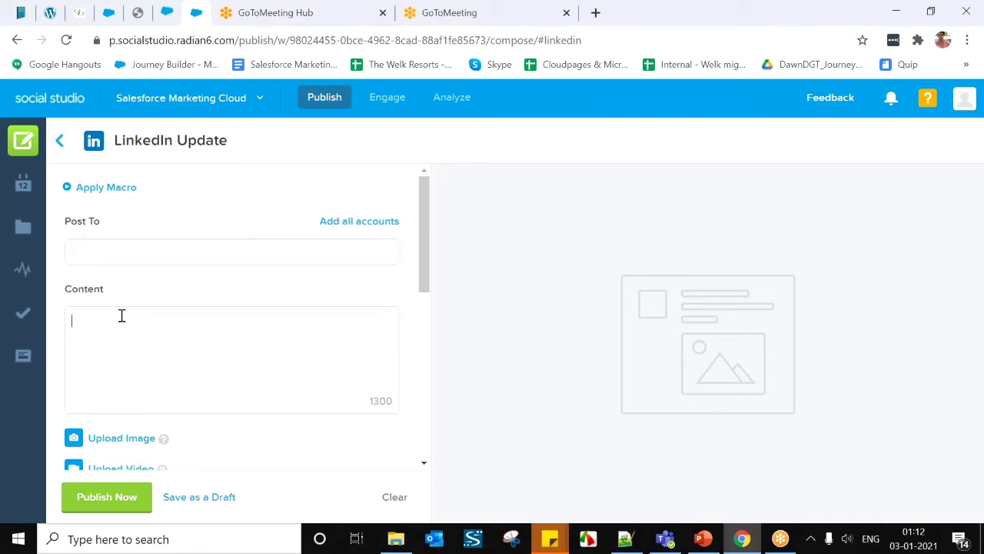
click(110, 258)
scroll(131, 365, down, 1)
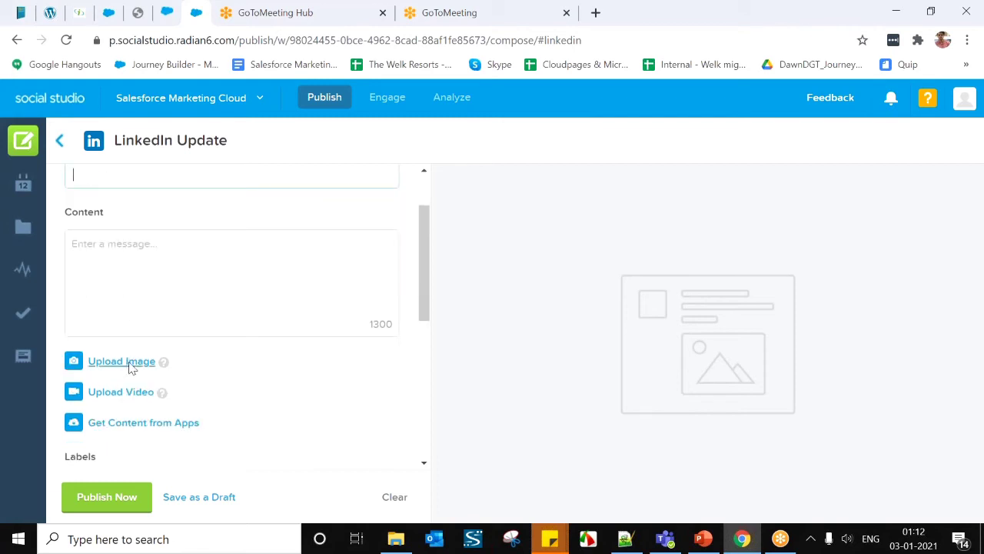
scroll(180, 421, down, 1)
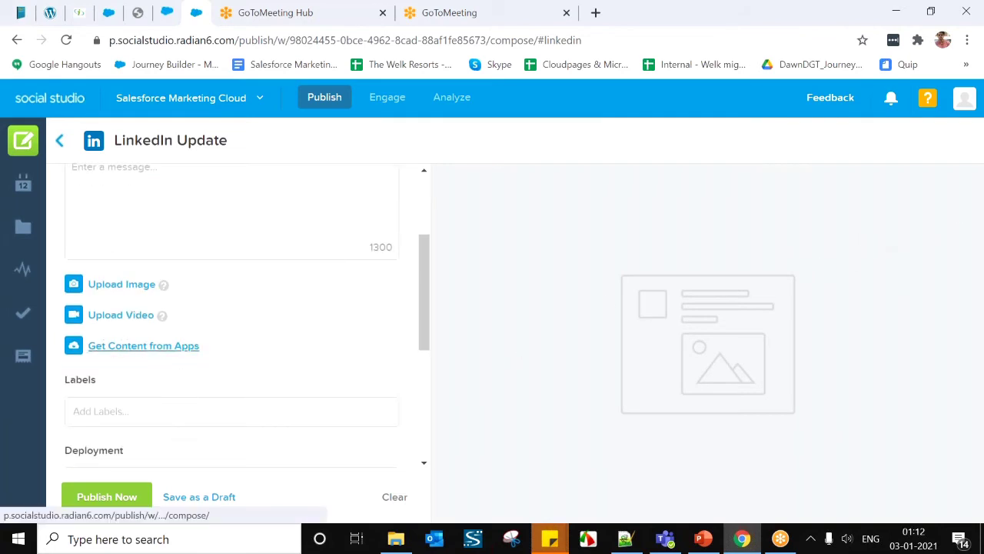
scroll(339, 362, down, 1)
scroll(339, 362, down, 1)
click(261, 334)
scroll(279, 292, down, 1)
Review the Deployment and Link Shortening options of the LinkedIn update
click(206, 329)
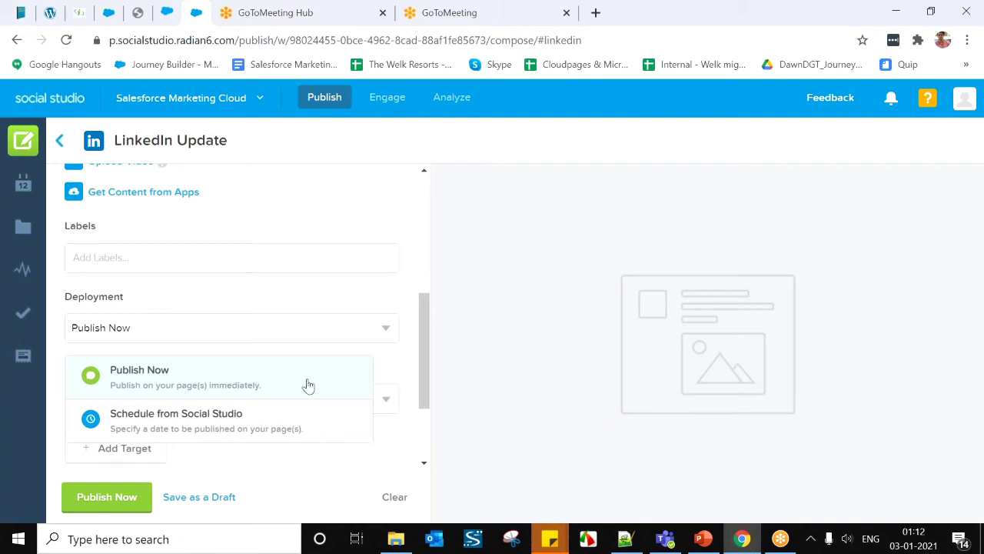
click(322, 450)
click(218, 402)
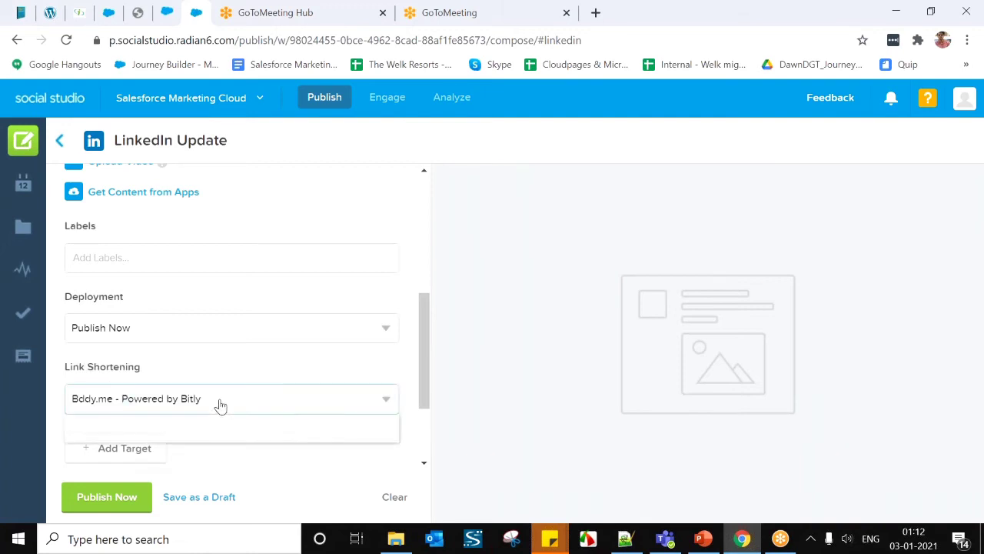
click(235, 421)
scroll(223, 384, down, 1)
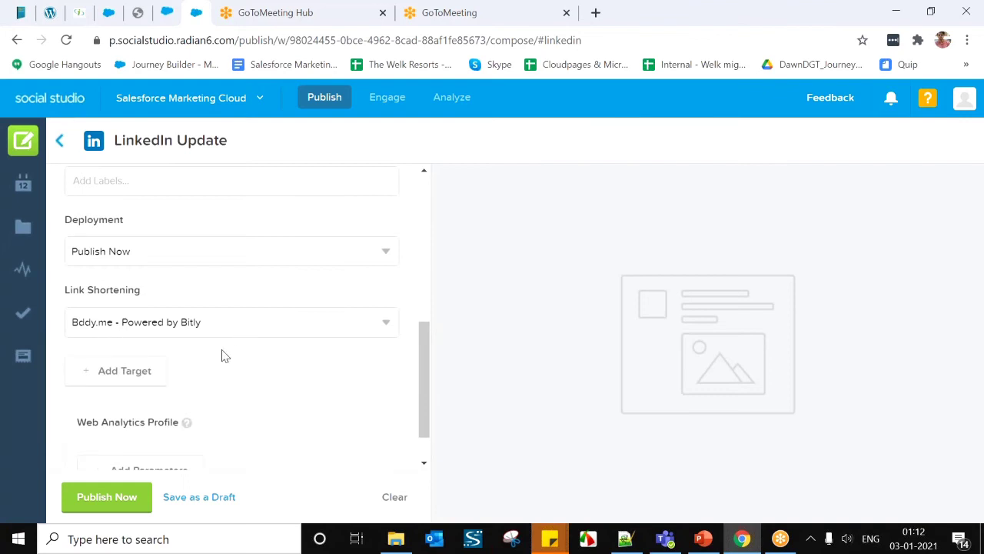
Add a Company Size target of 5,001 to 10,000 employees to the LinkedIn update
click(87, 374)
click(237, 407)
click(116, 379)
click(120, 372)
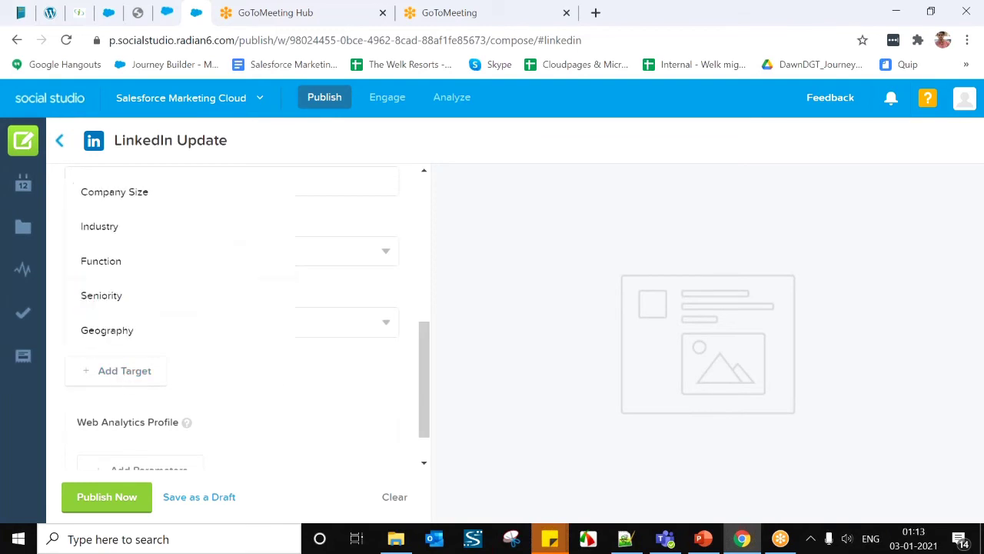
click(135, 194)
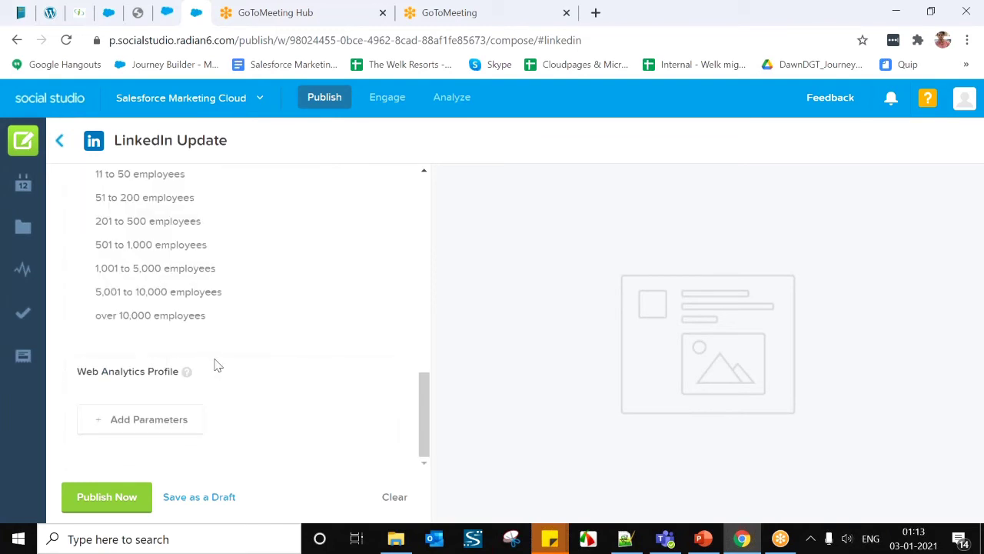
scroll(221, 374, up, 1)
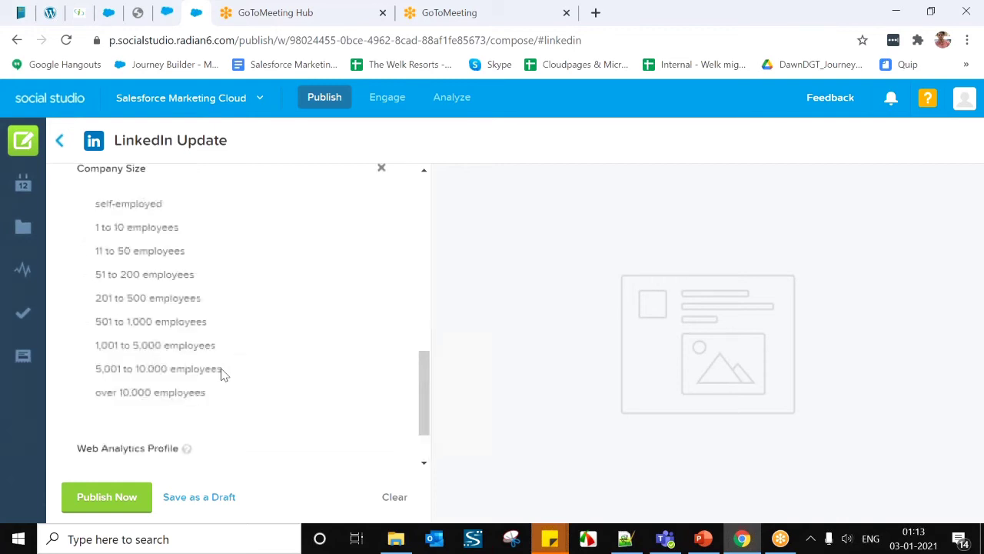
click(120, 375)
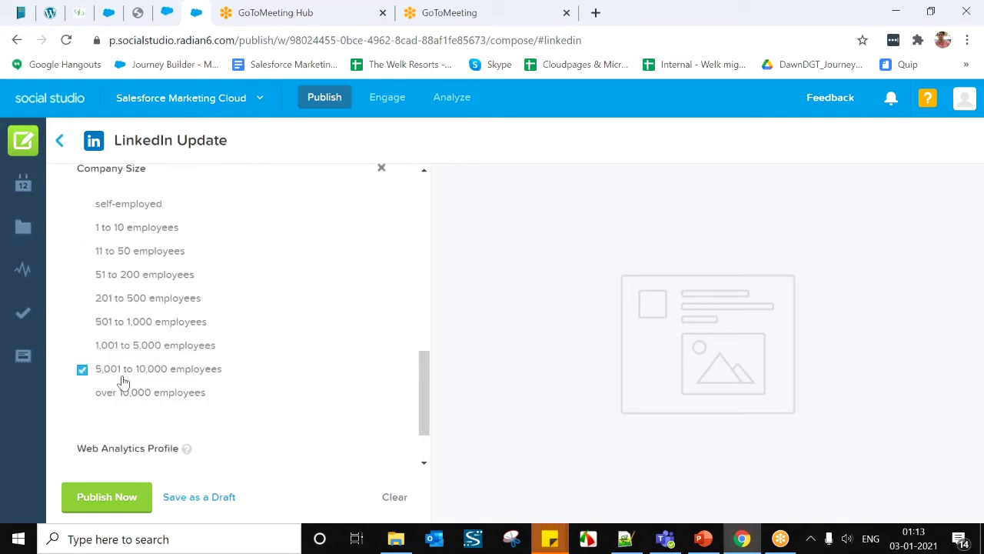
Add the Google Analytics parameters to the LinkedIn update's Web Analytics Profile and try to publish the update
scroll(147, 434, down, 1)
click(139, 431)
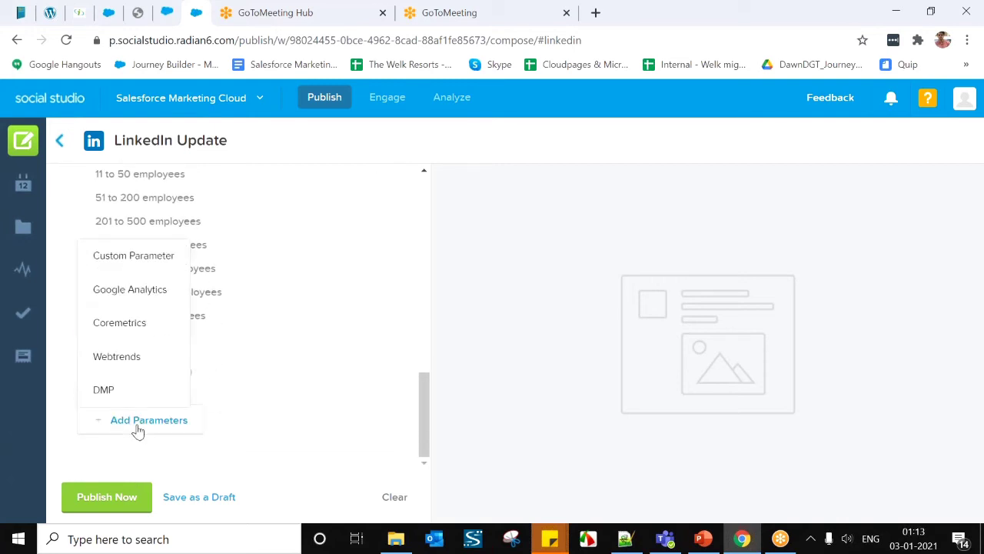
click(130, 291)
click(250, 408)
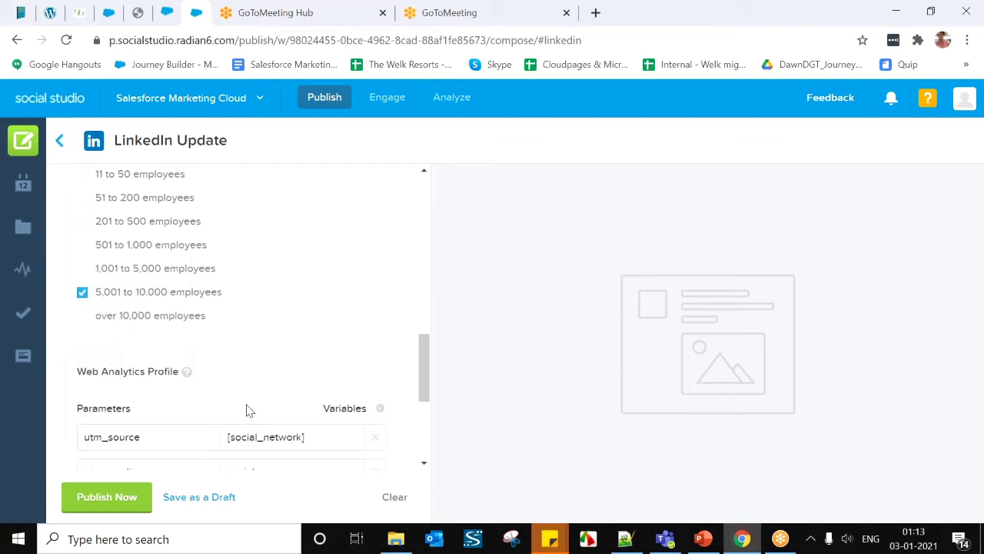
click(123, 500)
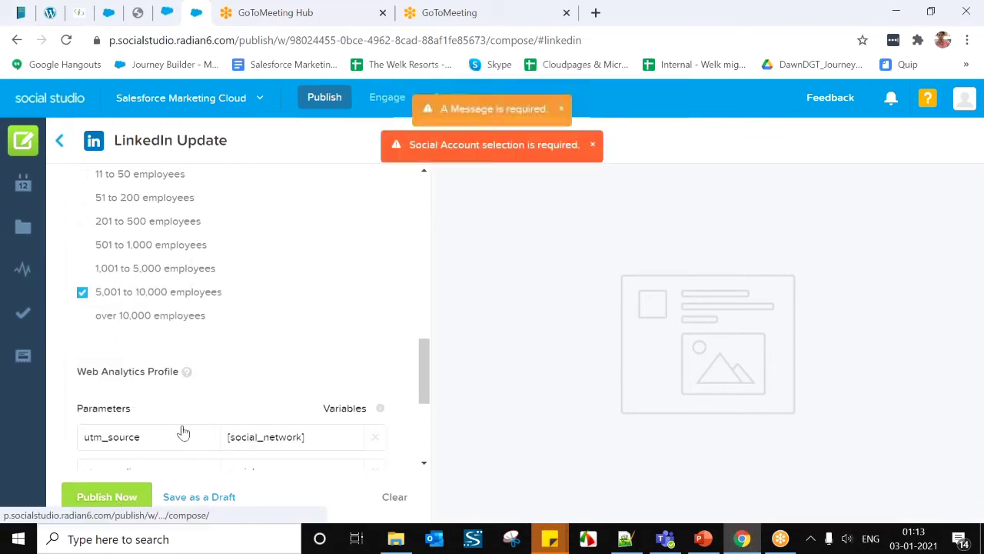
scroll(294, 326, up, 1)
scroll(294, 325, up, 1)
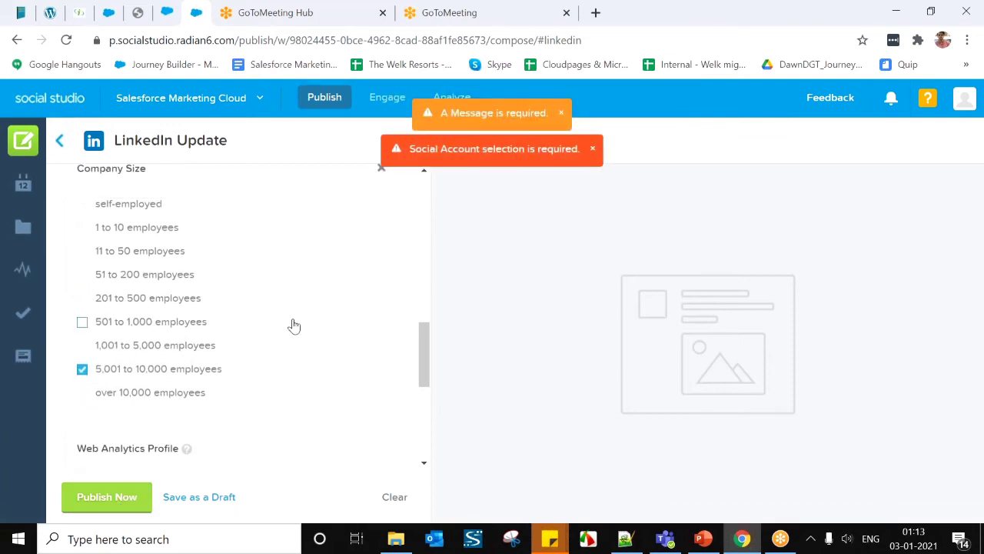
scroll(293, 325, up, 10)
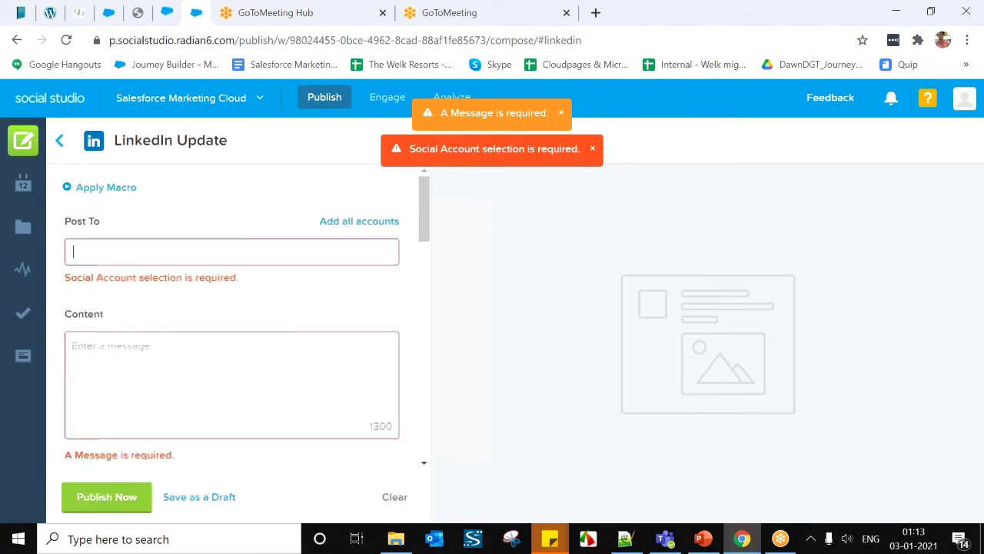
scroll(237, 353, down, 5)
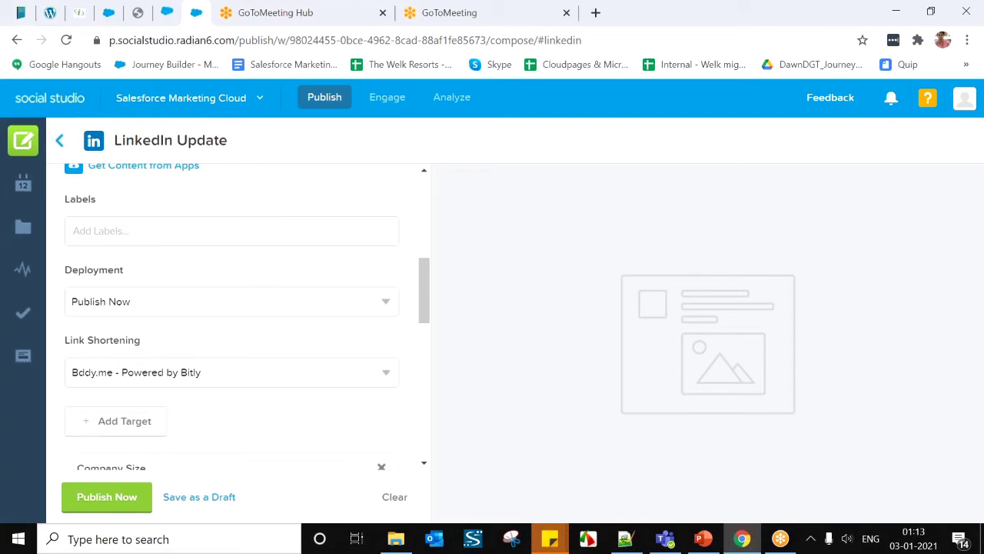
Switch to the PowerPoint presentation and review its shared content slide and Notes slide, showing the Notes slide full screen
key(alt+Tab)
click(87, 447)
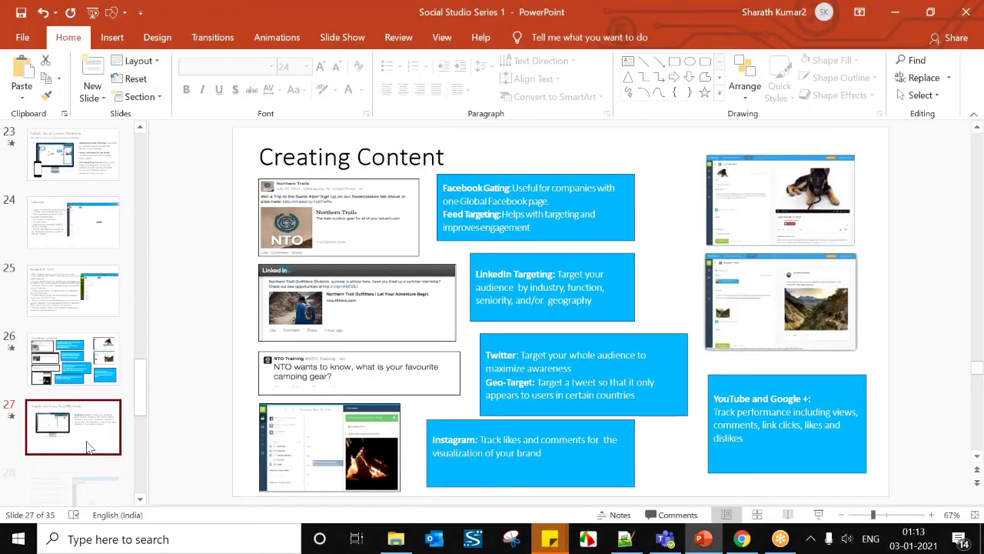
scroll(292, 377, down, 1)
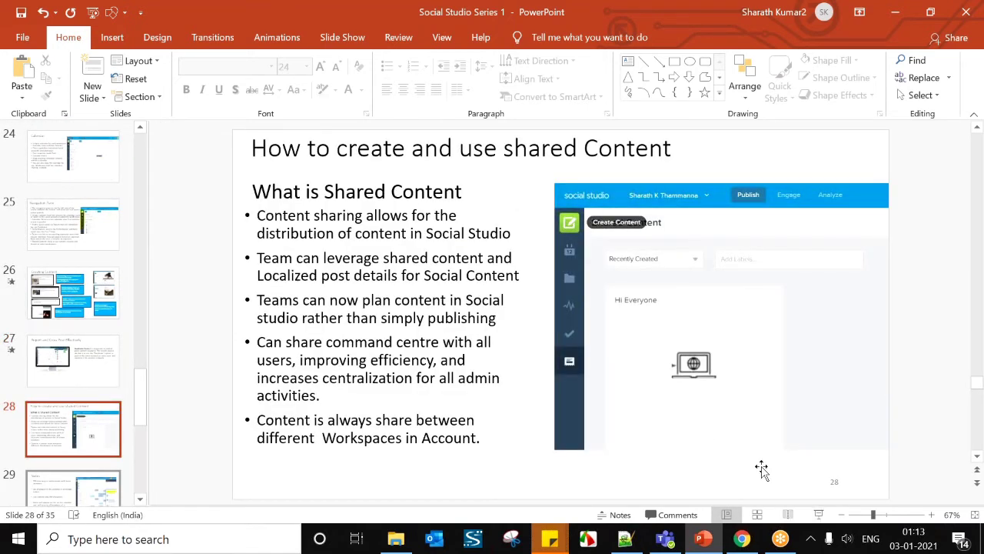
scroll(761, 469, down, 1)
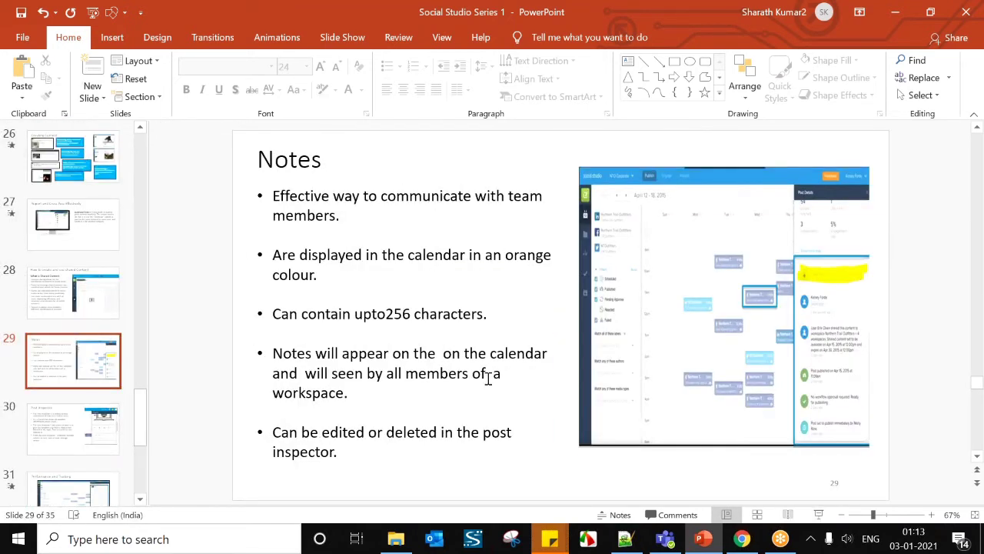
click(819, 517)
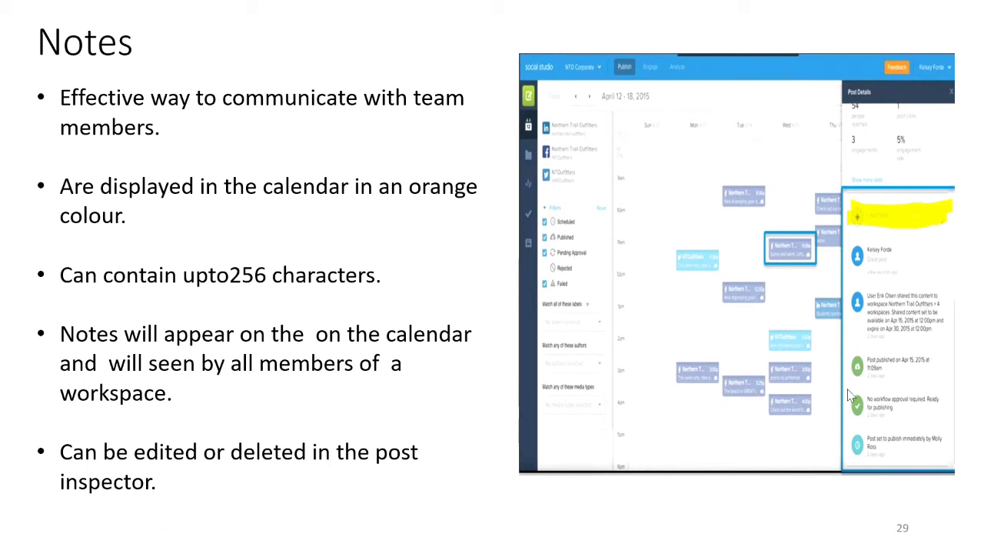
key(Escape)
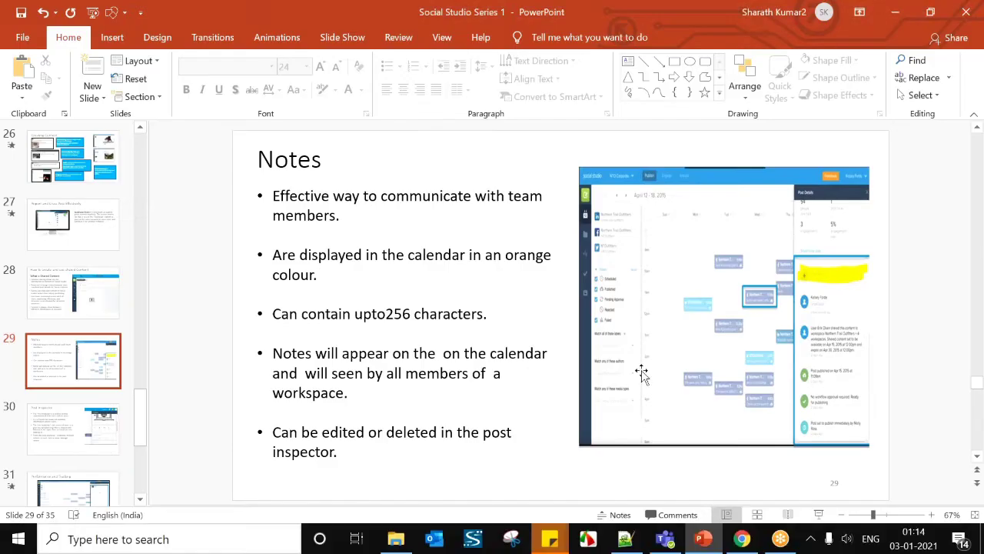
Return to Social Studio in the browser and open the Salesforce Marketing Cloud workspace's settings
click(742, 538)
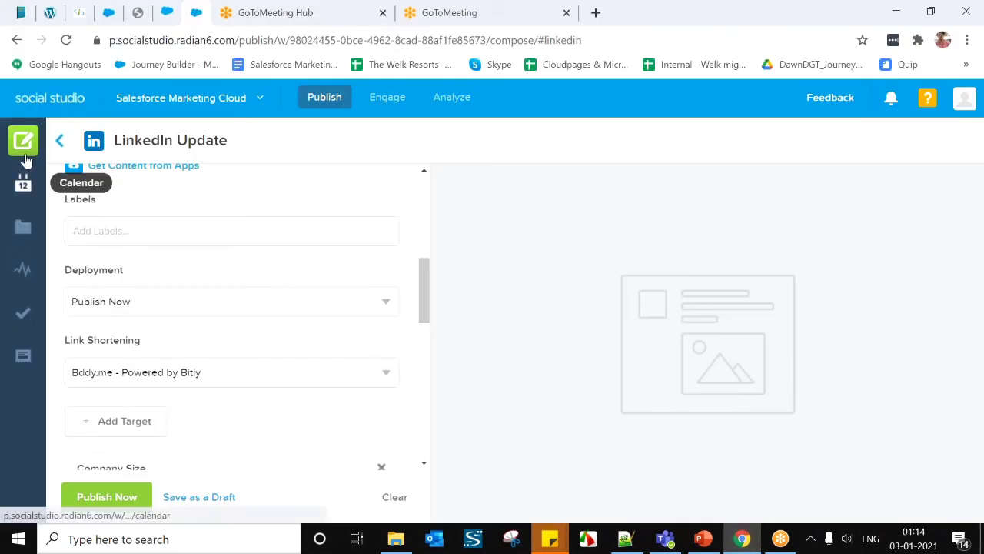
click(259, 100)
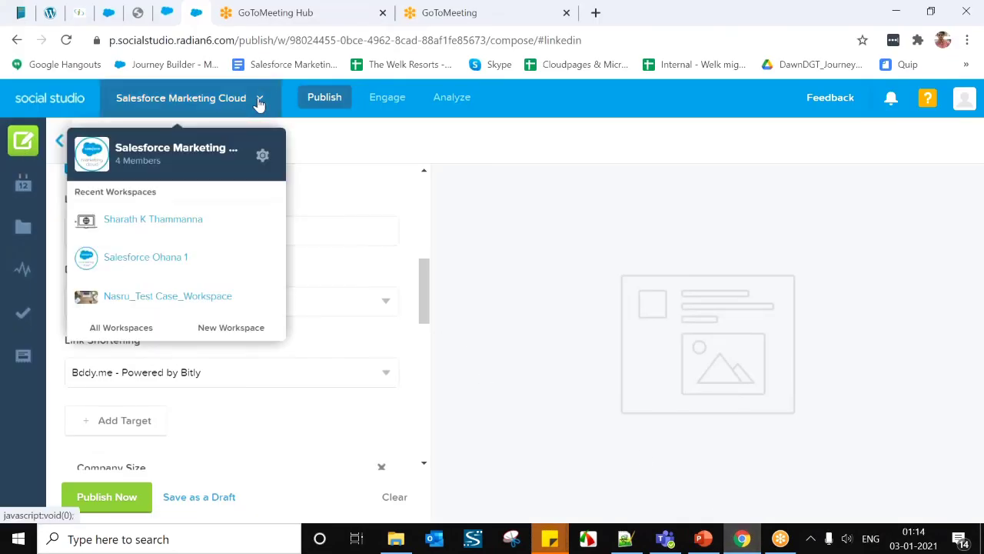
click(262, 157)
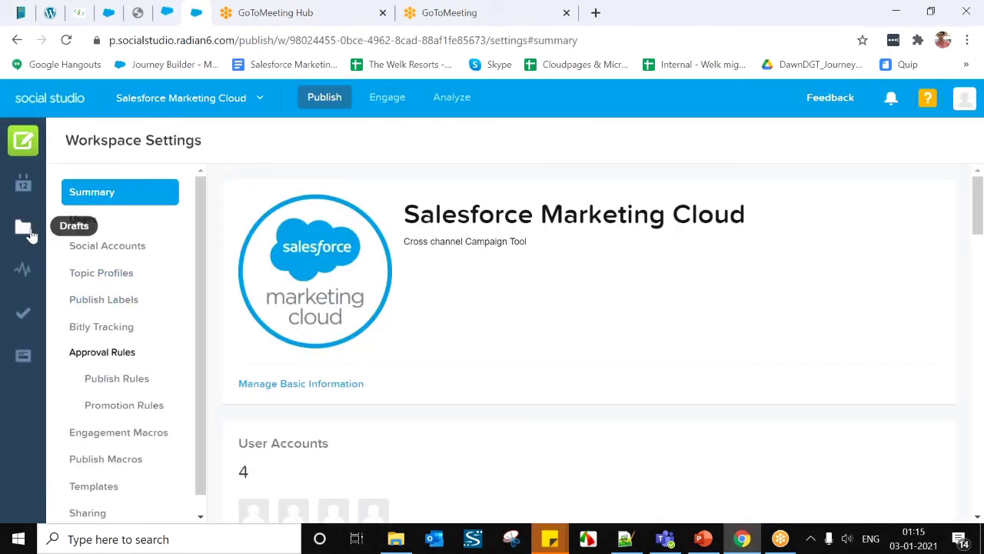
Open the published Social Studio Training Series Facebook post from the calendar's January 2, 2021 day view and examine its post details
click(24, 185)
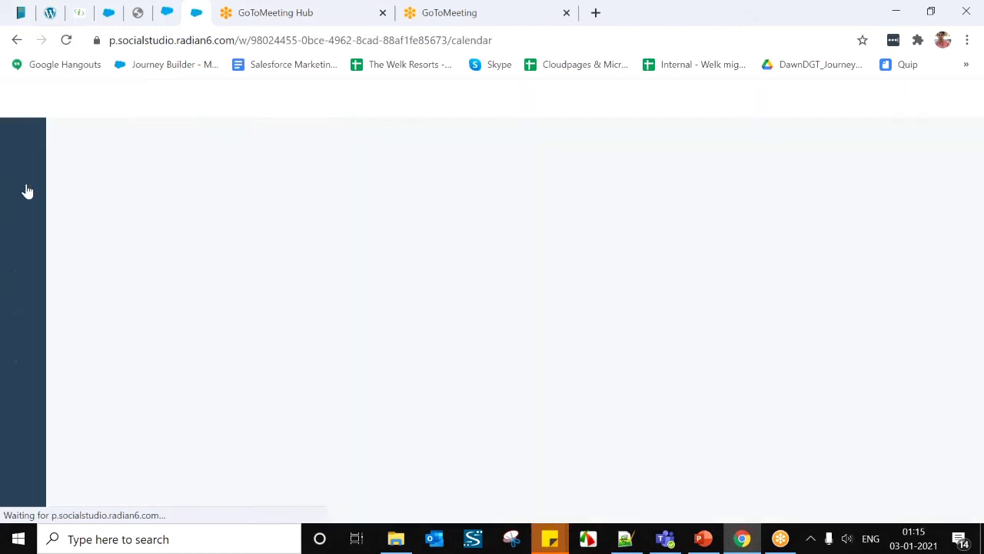
click(923, 220)
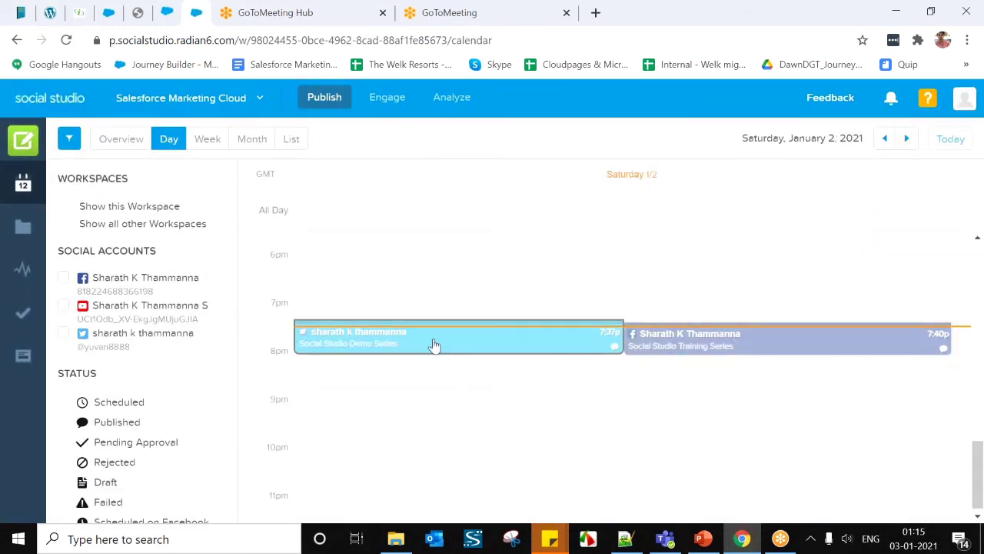
click(659, 335)
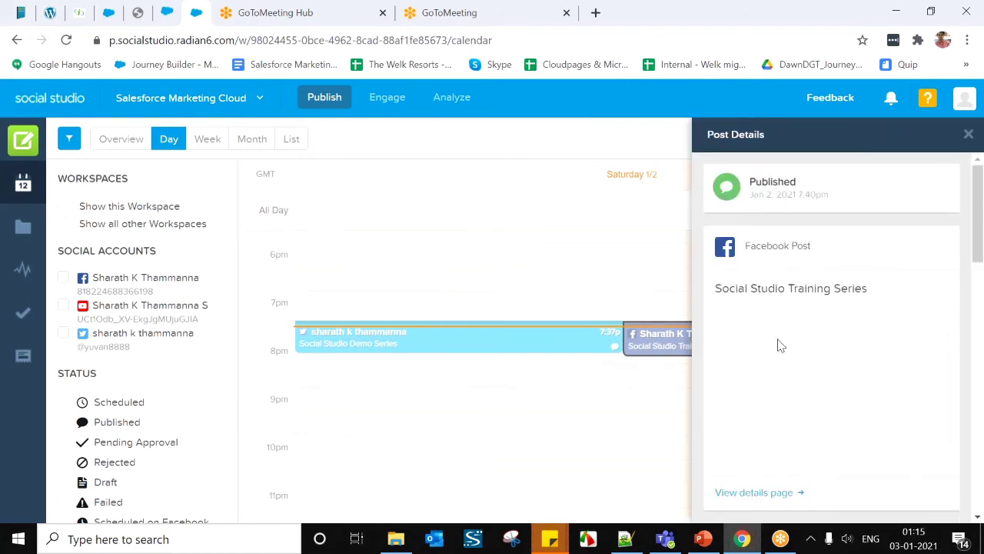
scroll(779, 348, down, 1)
scroll(779, 348, down, 2)
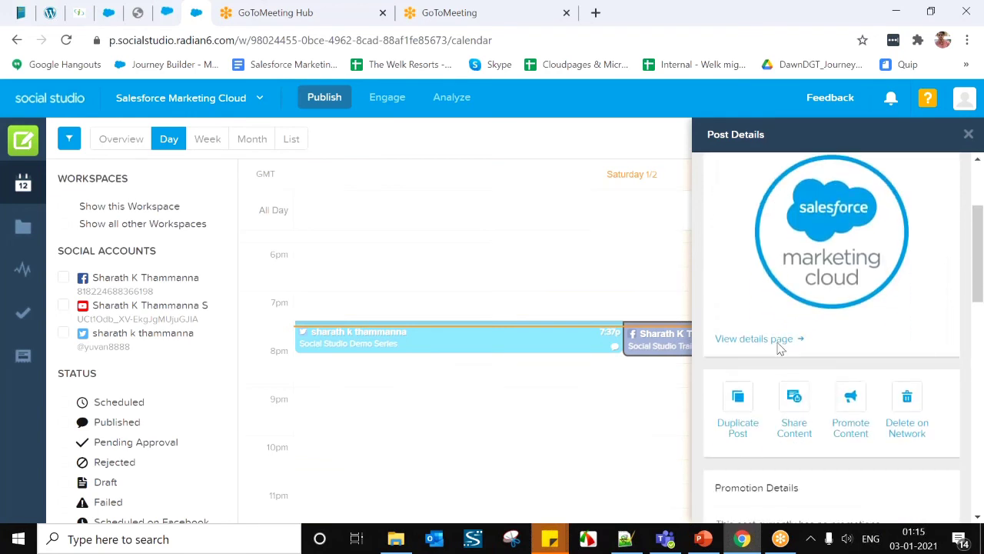
scroll(779, 345, up, 2)
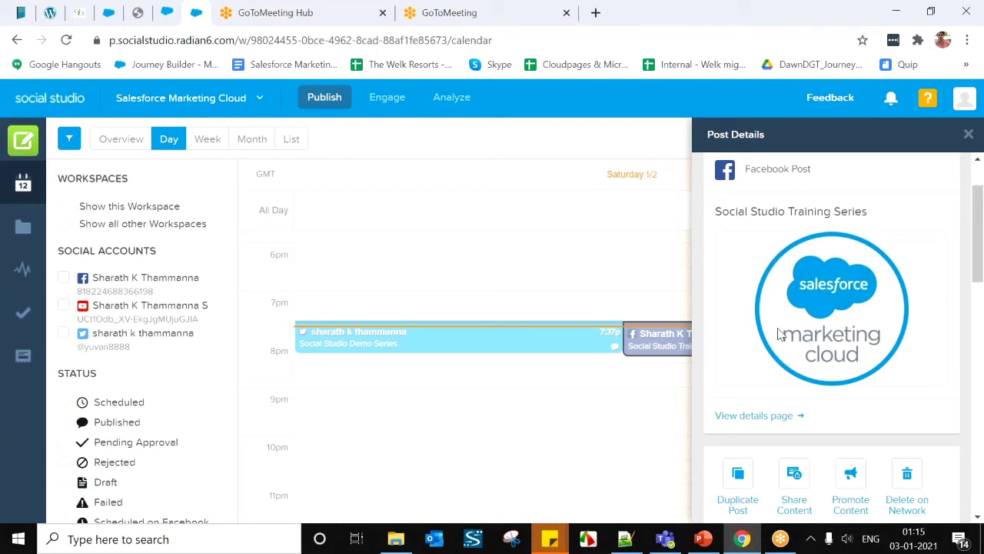
scroll(780, 332, down, 3)
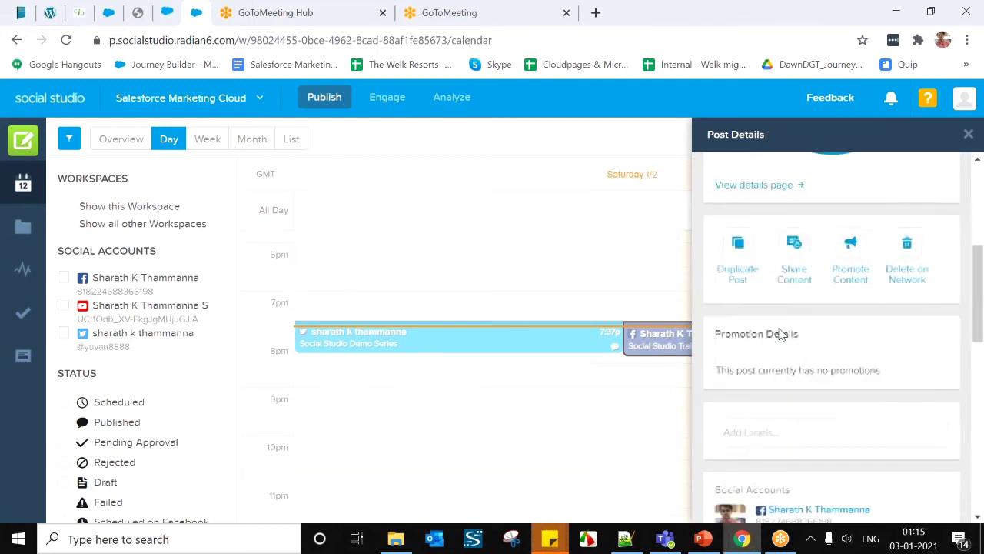
scroll(781, 331, down, 1)
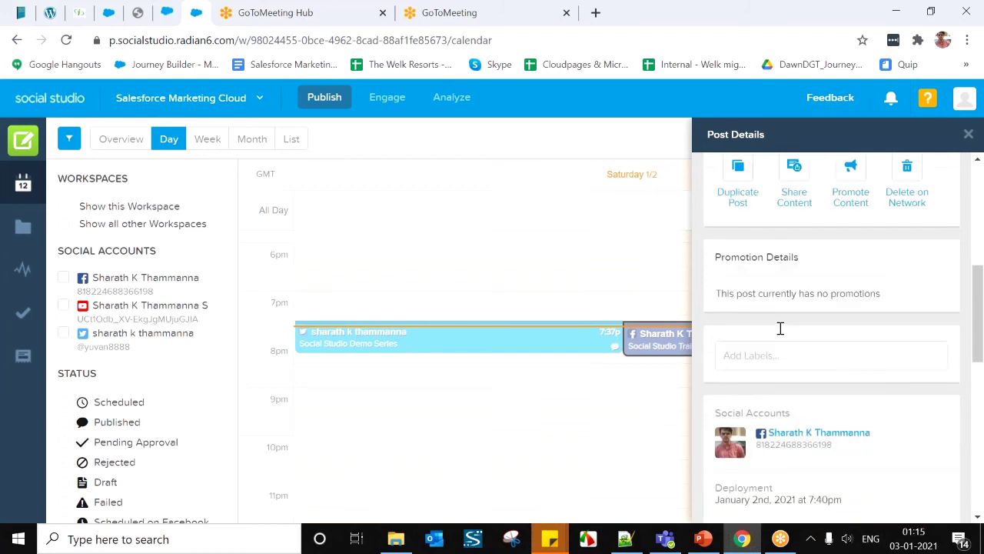
scroll(780, 335, down, 2)
scroll(738, 243, up, 3)
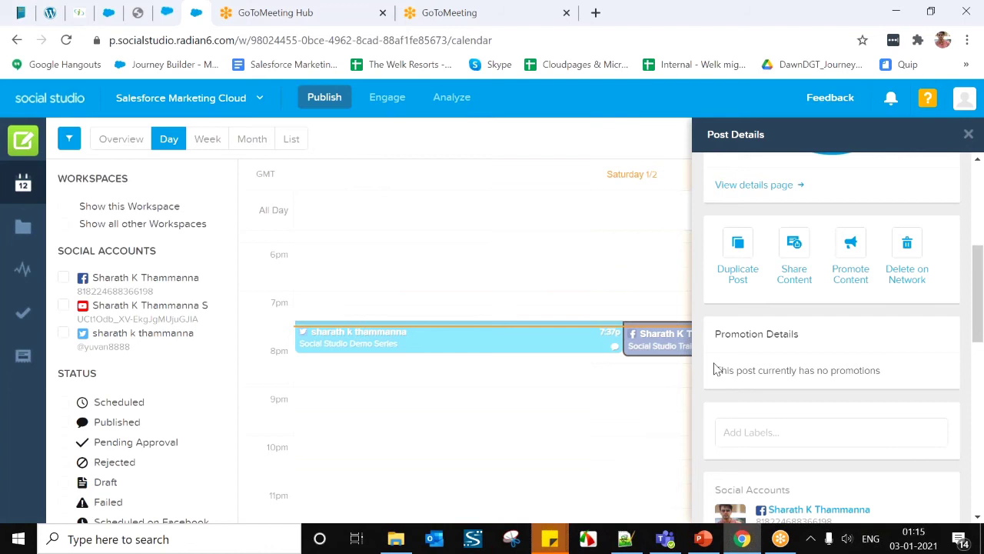
Open the Share Content form for the Facebook post and review its message, image and label fields
click(790, 258)
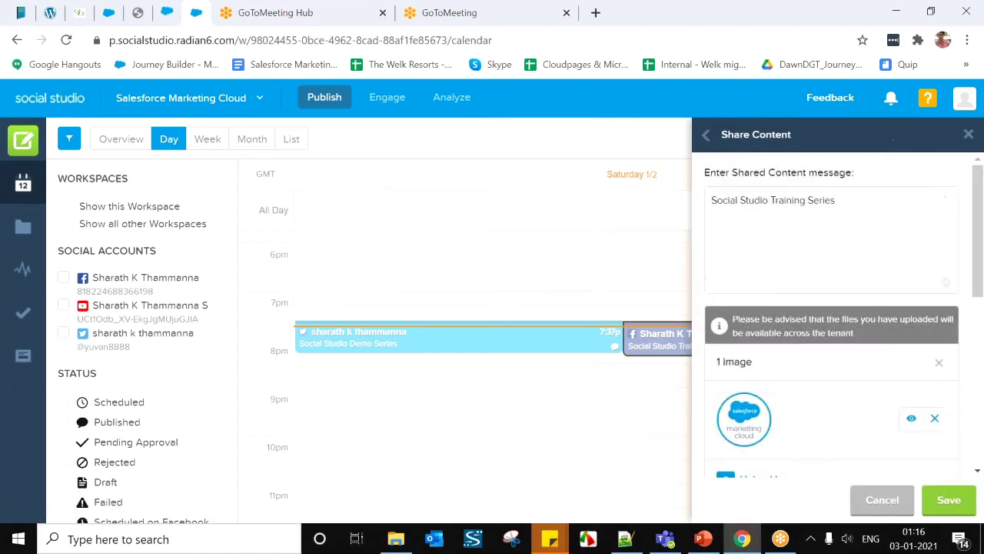
scroll(794, 399, down, 5)
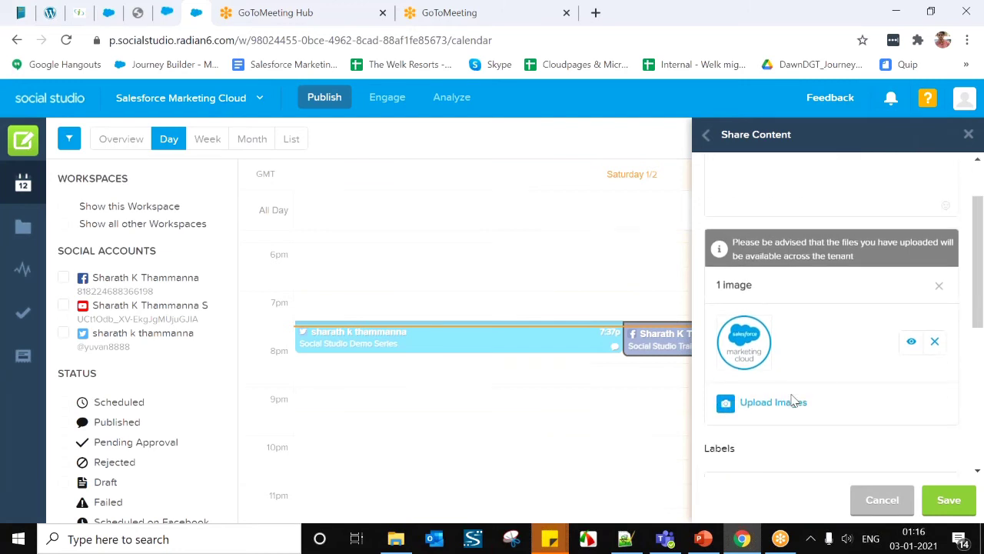
scroll(830, 315, down, 2)
scroll(830, 316, up, 4)
scroll(761, 363, up, 2)
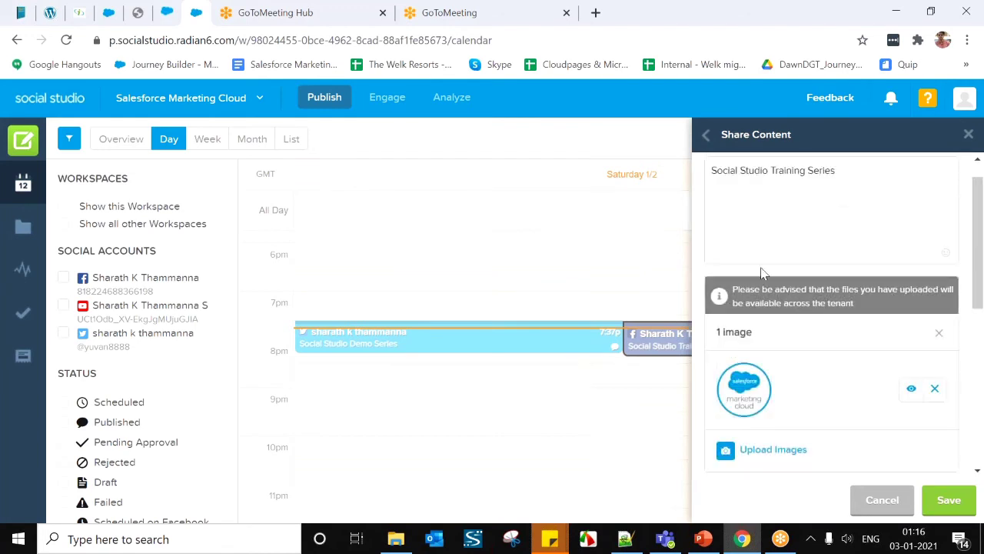
Review the Share Content form's message, image, labels, workspace sharing, comment and enable/disable date fields
scroll(761, 362, up, 1)
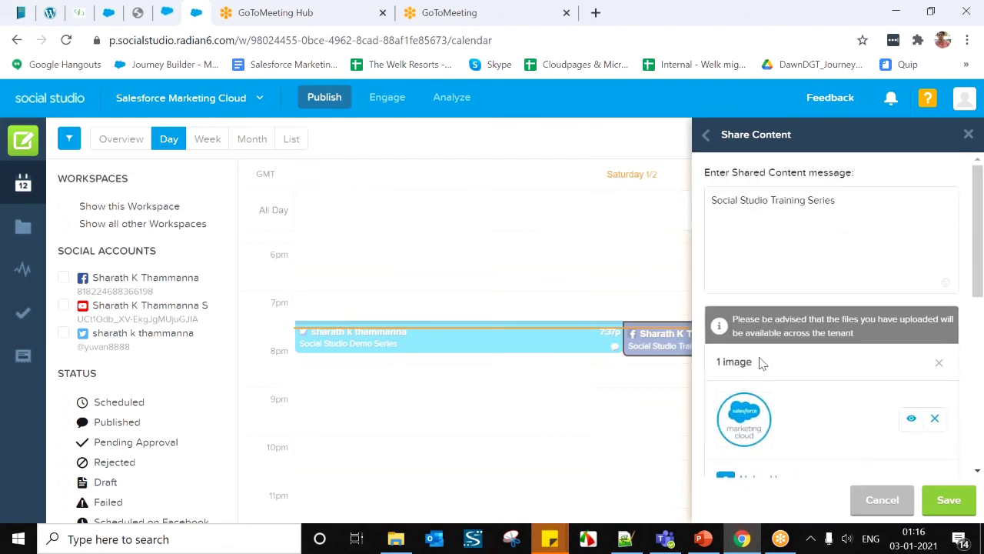
scroll(771, 378, down, 3)
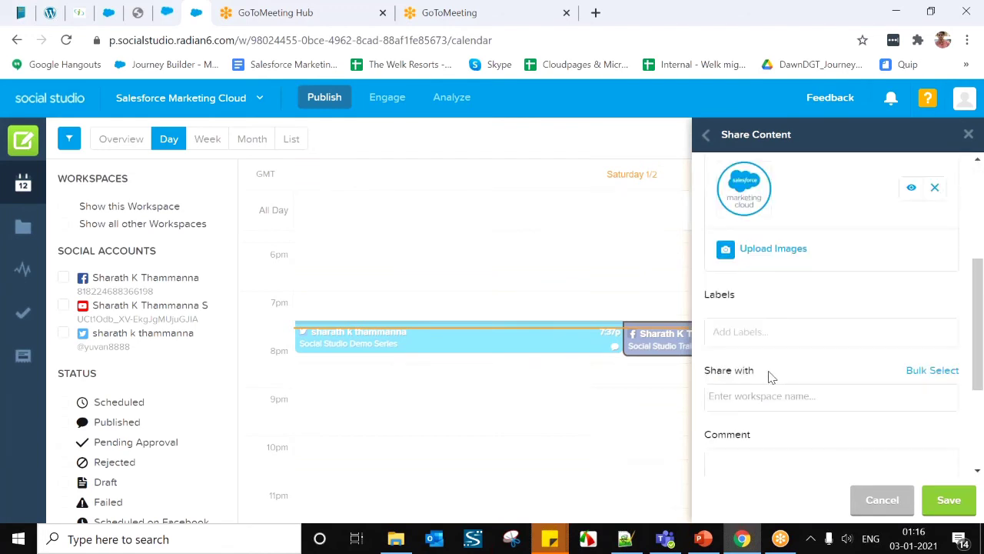
scroll(771, 378, down, 3)
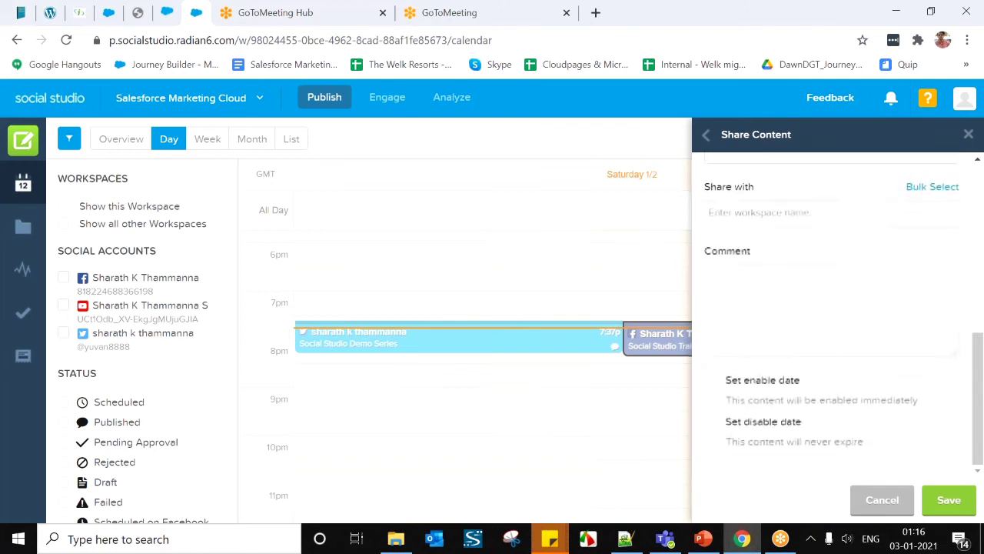
scroll(784, 413, up, 5)
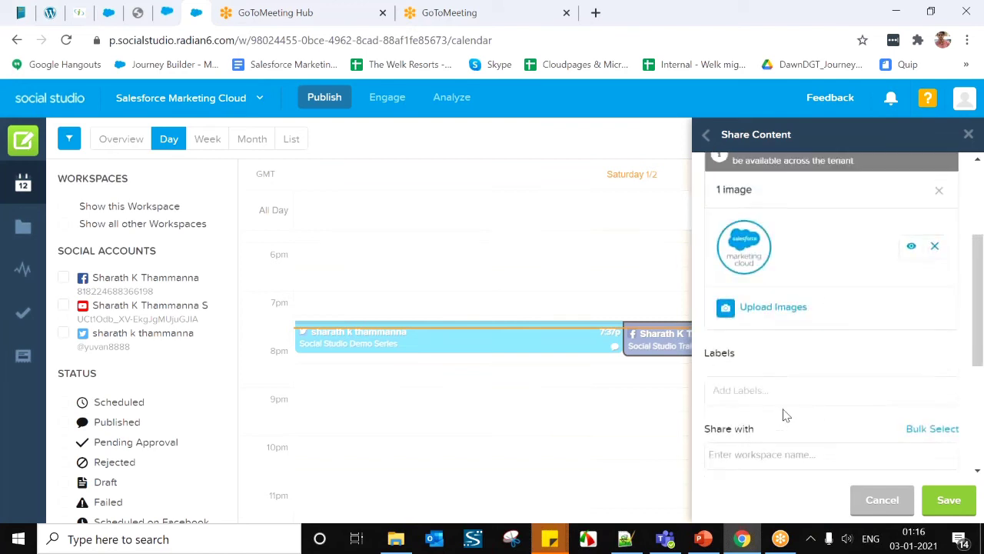
scroll(784, 415, up, 1)
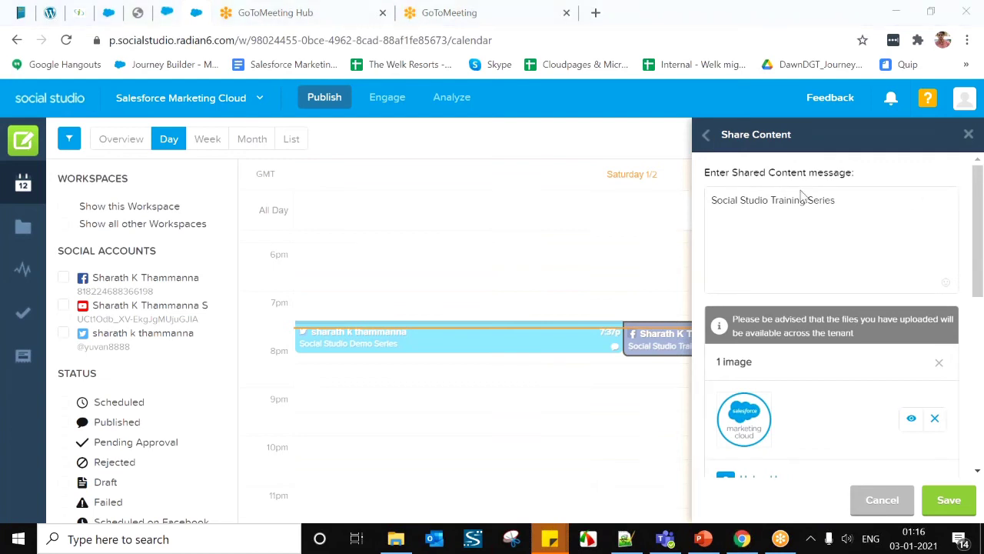
scroll(959, 377, down, 7)
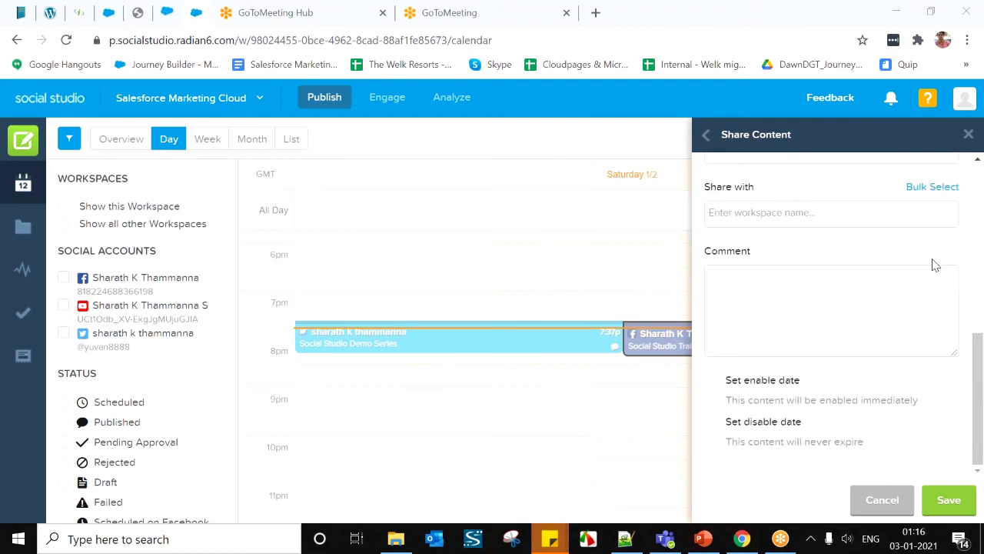
scroll(935, 264, up, 1)
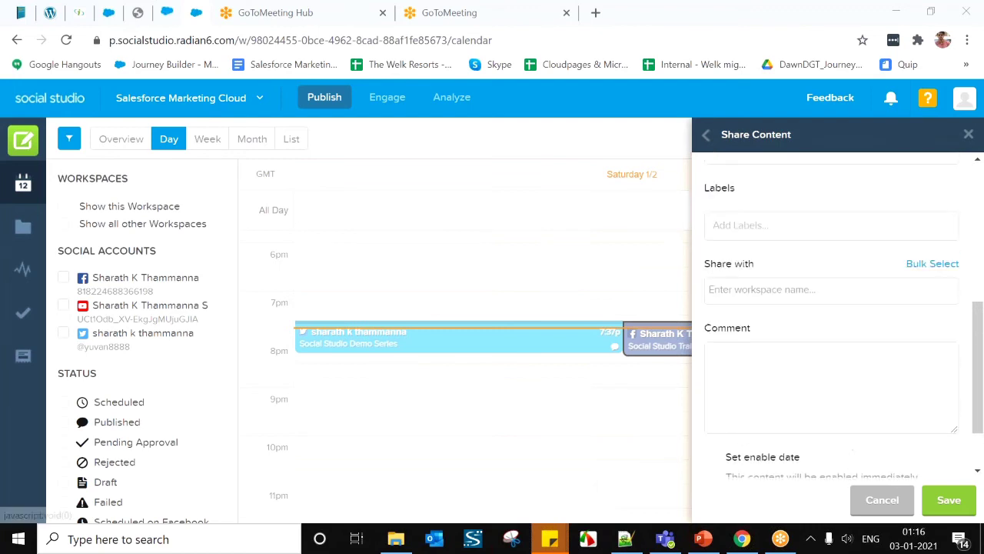
Bulk-select the workspace listed directly after Socail_studio_test as the share target and apply the selection
click(930, 264)
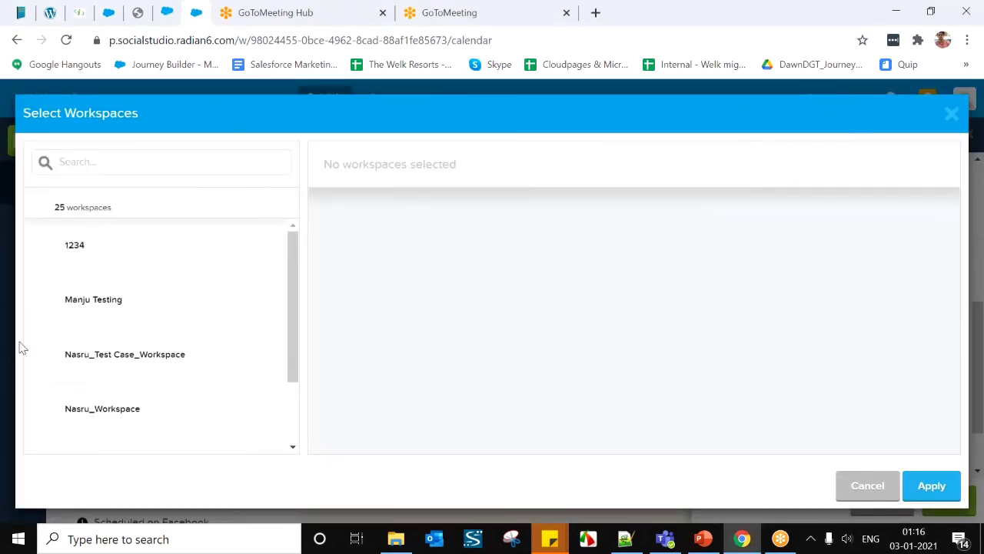
scroll(43, 352, down, 10)
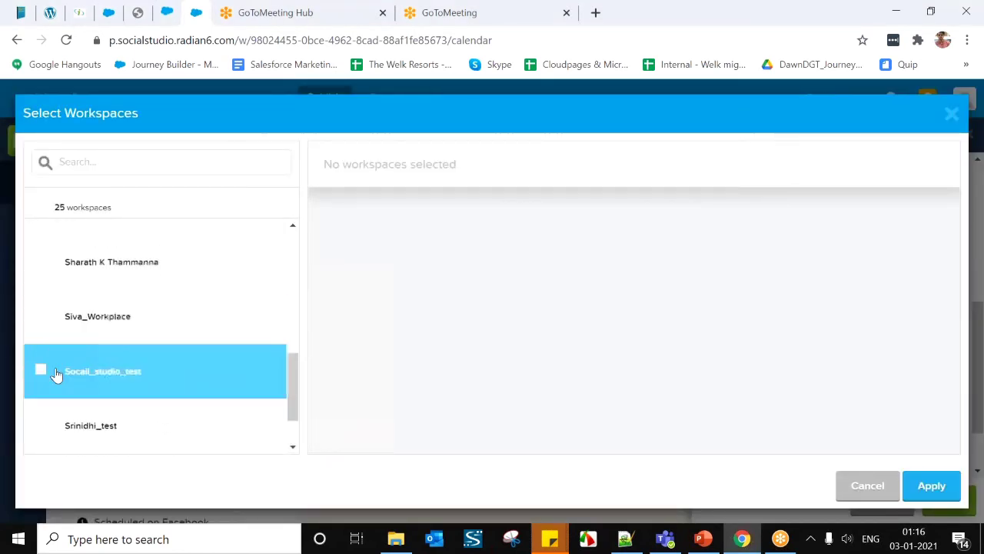
scroll(59, 376, up, 3)
click(40, 336)
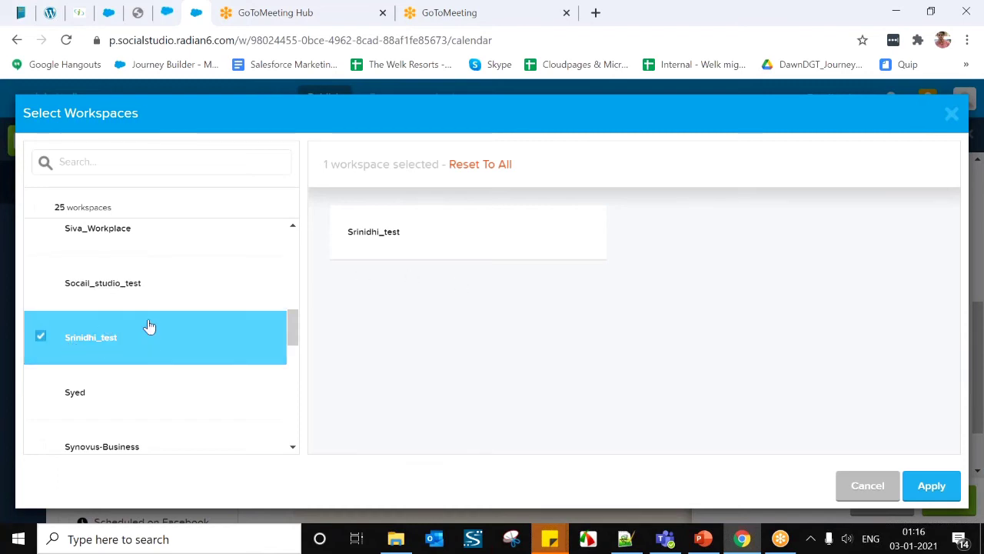
click(930, 485)
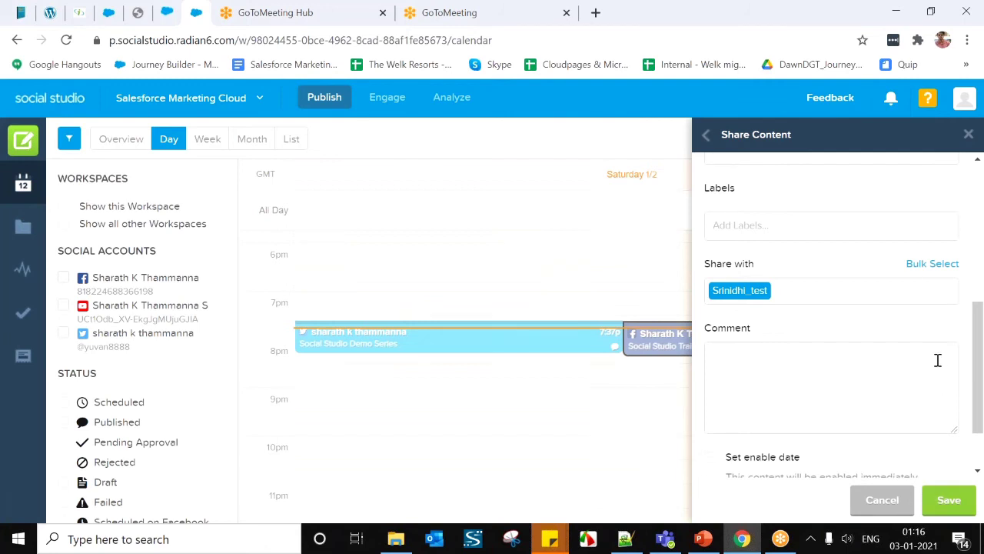
Leave the Share Content form without saving and reopen the Facebook post's details from the calendar
scroll(915, 395, down, 1)
scroll(945, 221, up, 5)
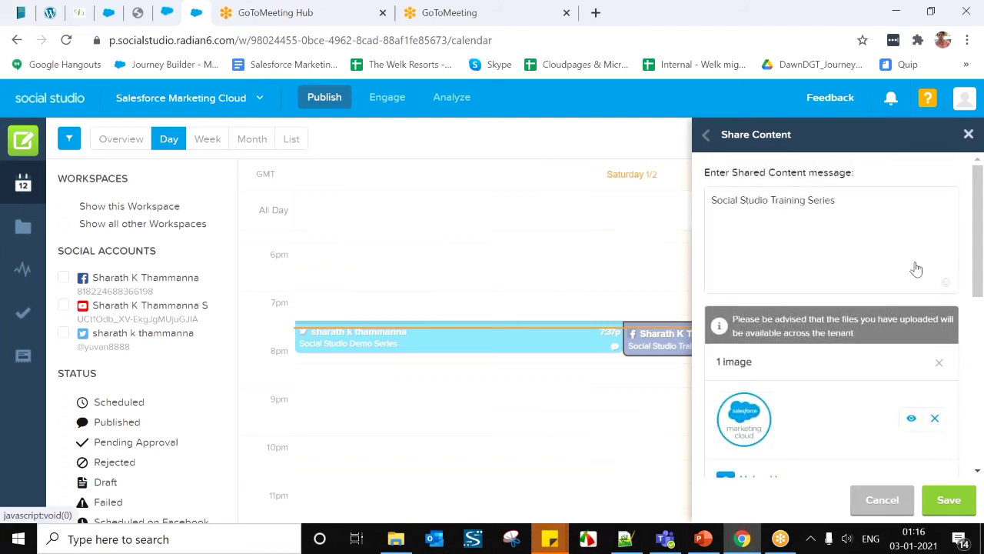
key(Escape)
click(767, 355)
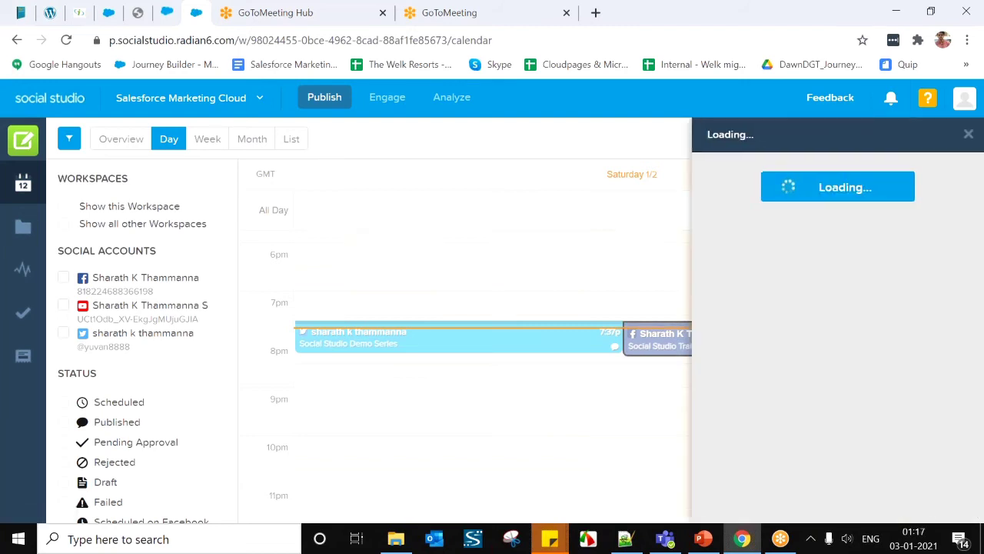
Add the note "Deleted this post" to the Facebook post's activity section
scroll(830, 335, down, 3)
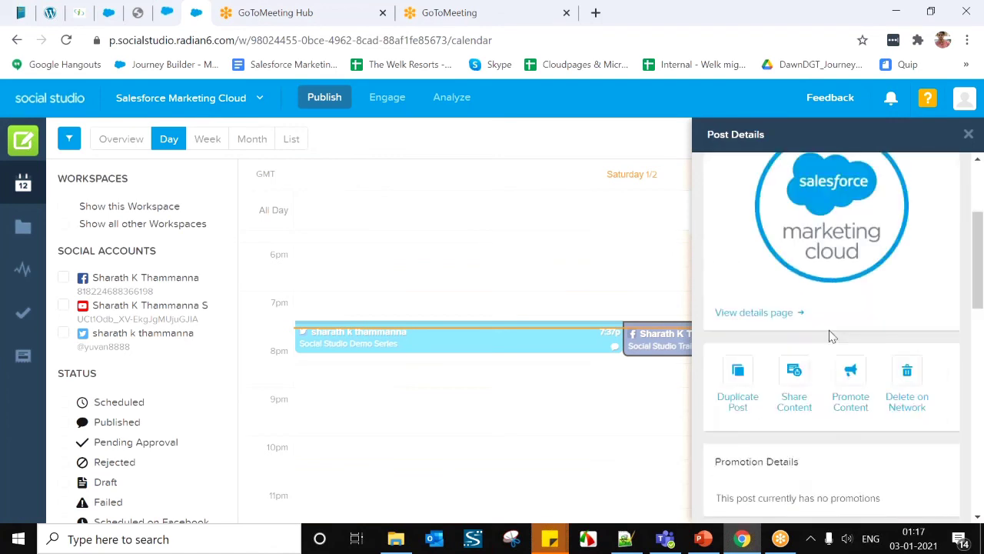
scroll(830, 335, down, 5)
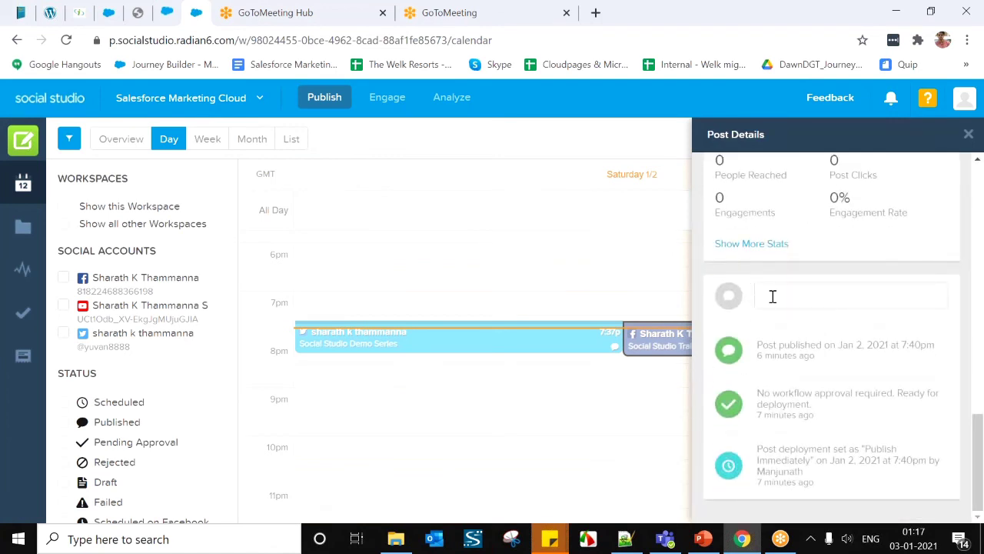
click(773, 296)
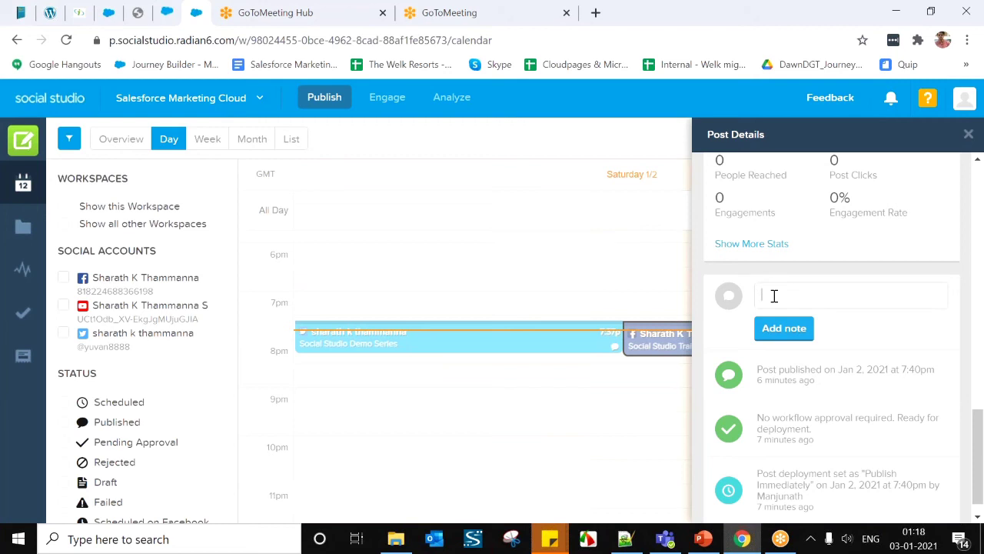
text(Deleted this post)
click(783, 327)
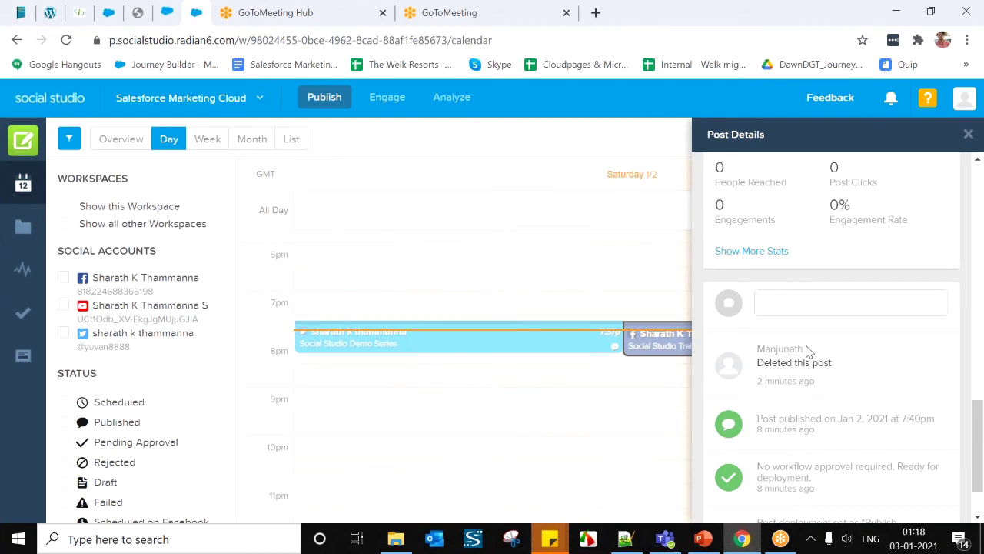
Examine the added note's author and the Facebook post's engagement statistics in the post details
double_click(780, 348)
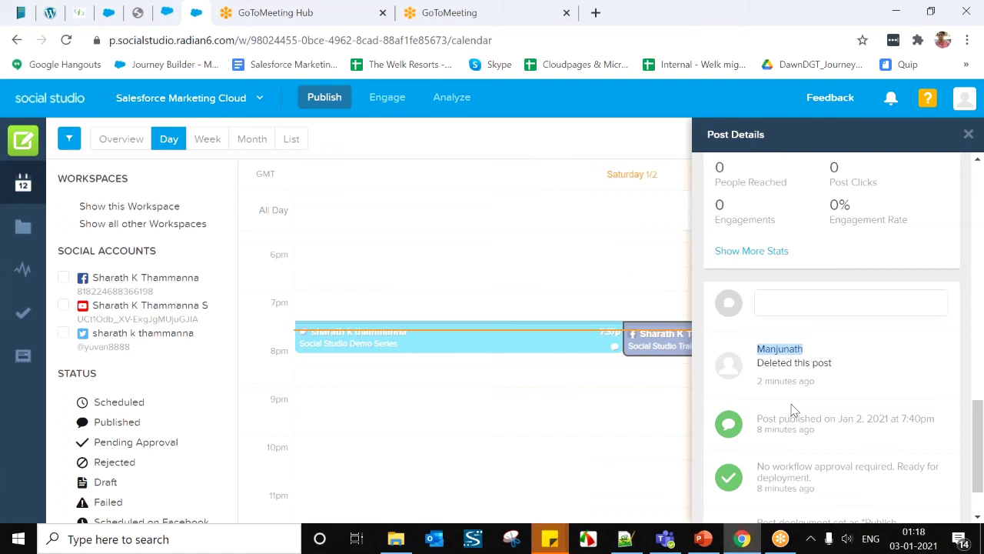
scroll(807, 378, up, 2)
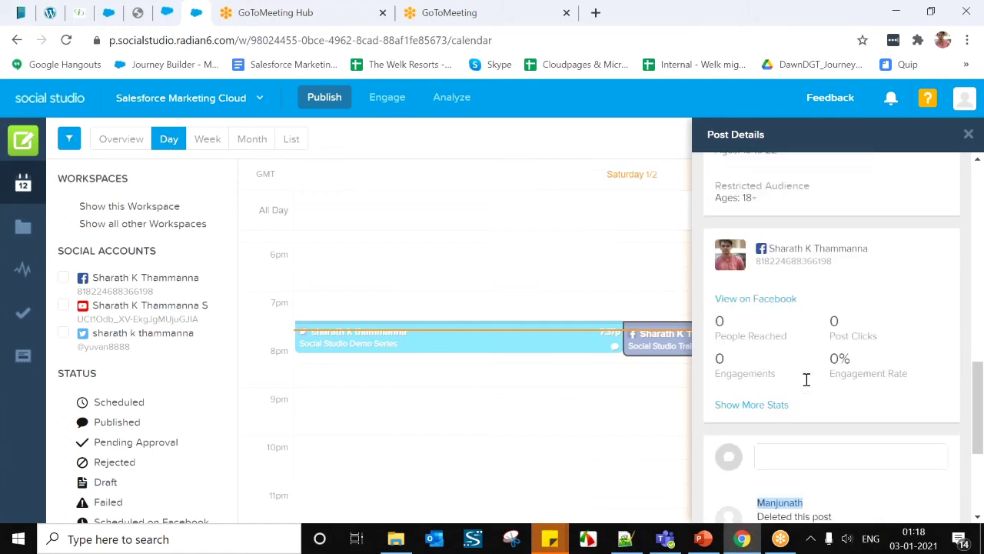
scroll(806, 379, down, 1)
scroll(830, 413, down, 1)
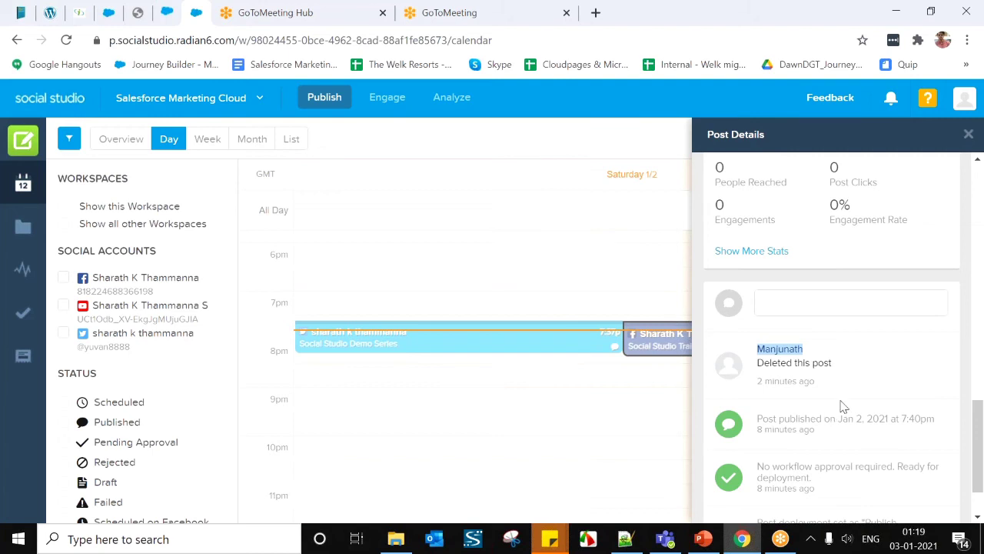
Switch to the PowerPoint presentation, show the Notes, Post Inspector and Performance and Tracking slides full screen, and end the slide show
click(704, 538)
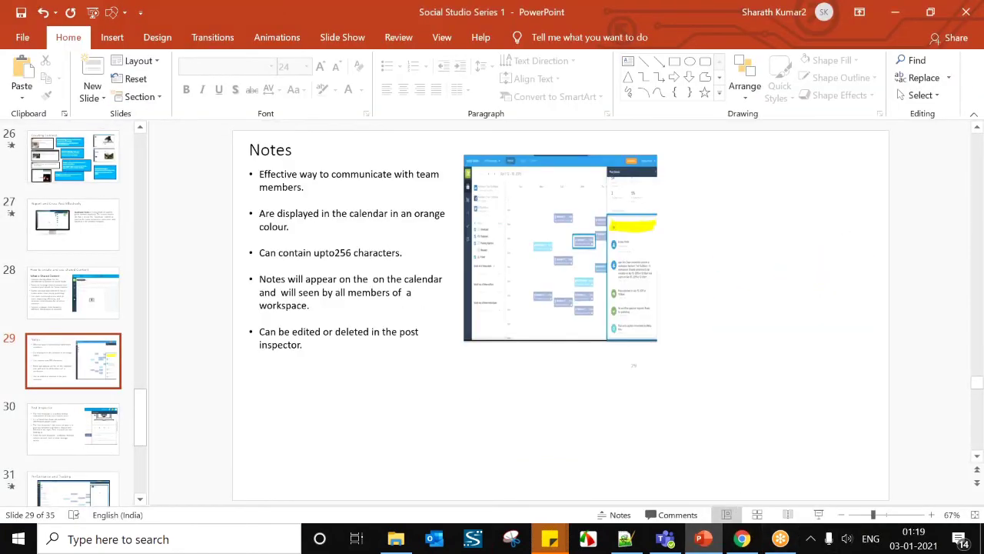
key(shift+F5)
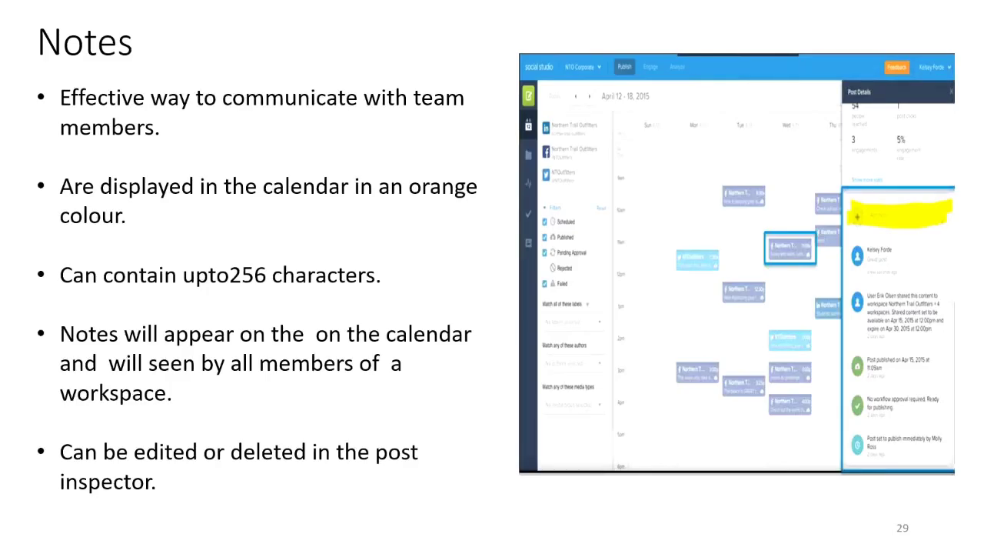
key(Right)
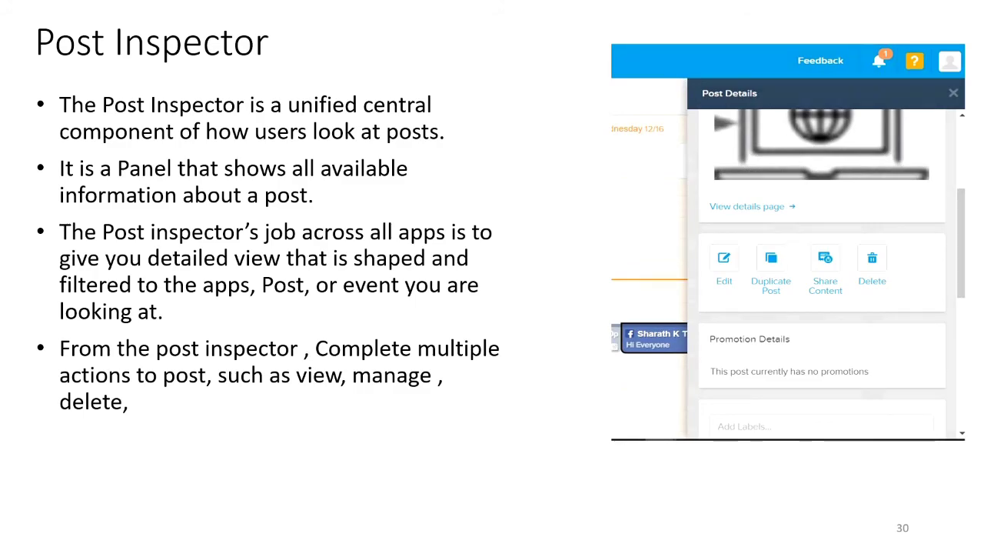
key(Right)
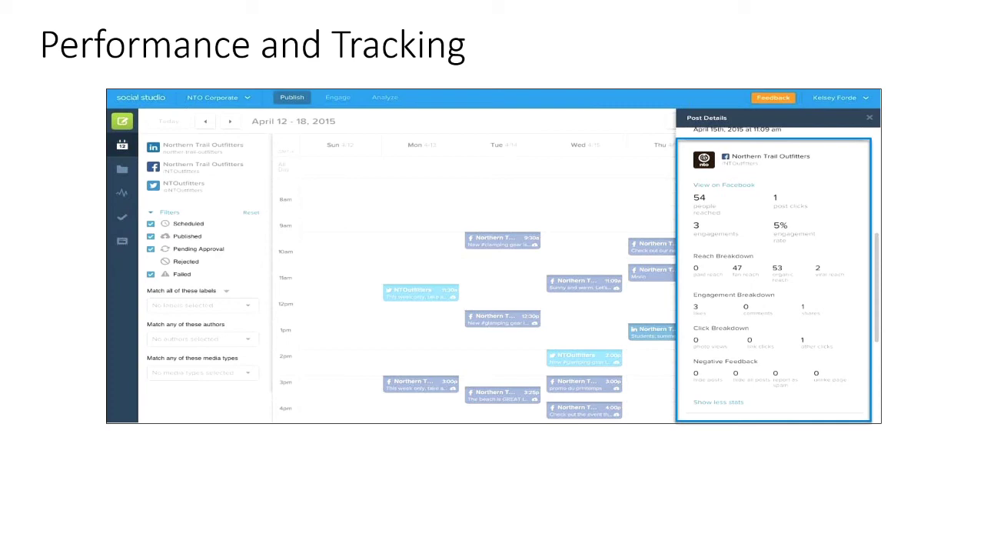
key(Escape)
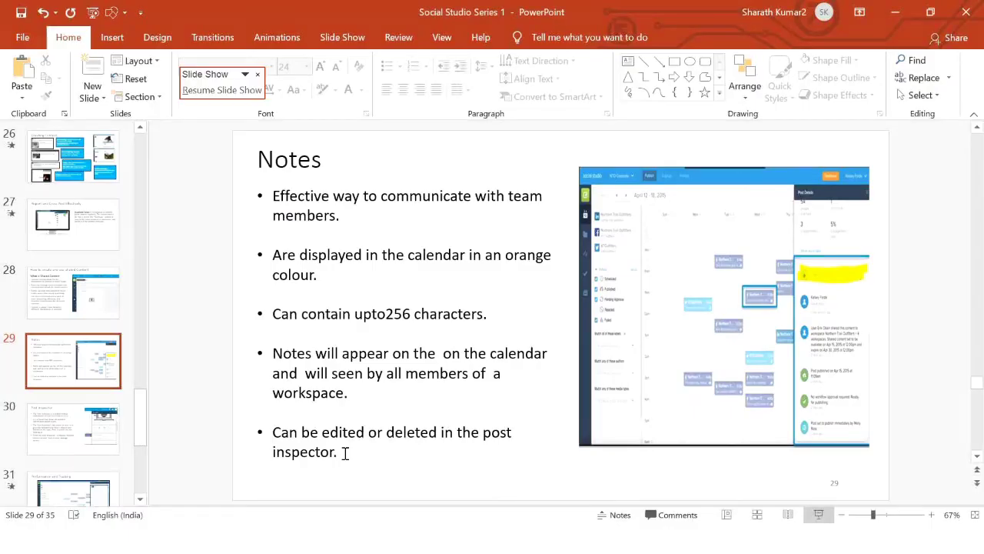
key(alt+Tab)
key(Escape)
Return to Social Studio in the browser and examine the Social Studio Demo Series tweet's details and engagement metrics
click(743, 539)
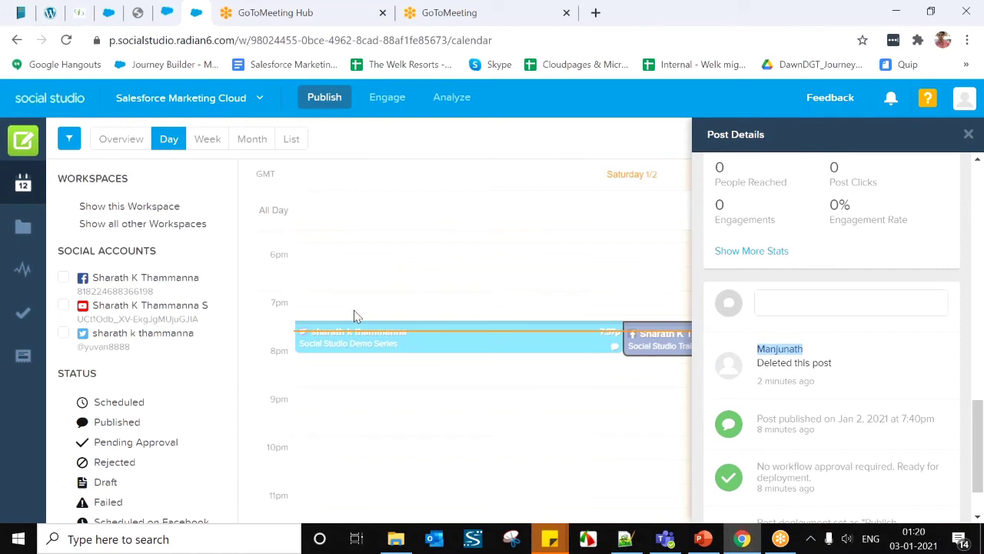
click(480, 342)
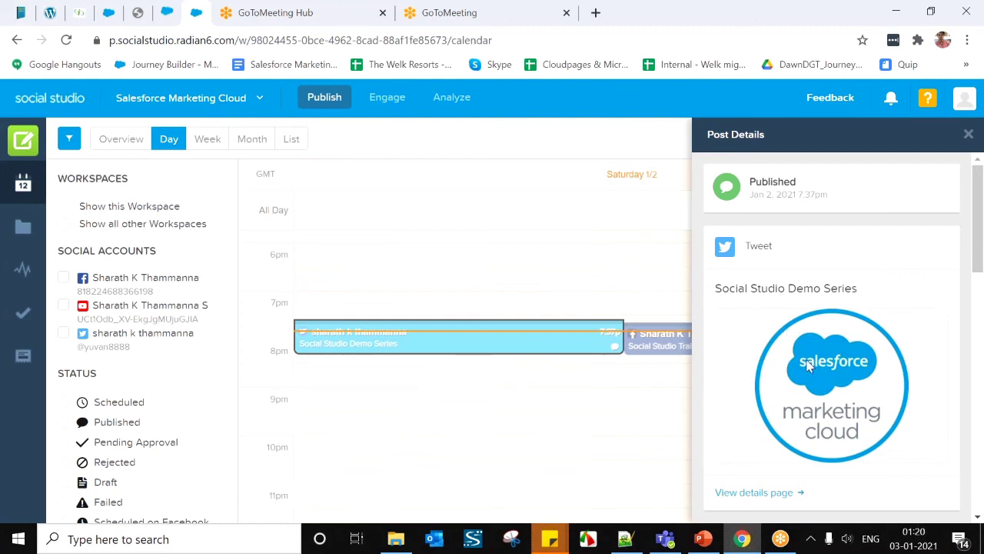
scroll(811, 379, down, 6)
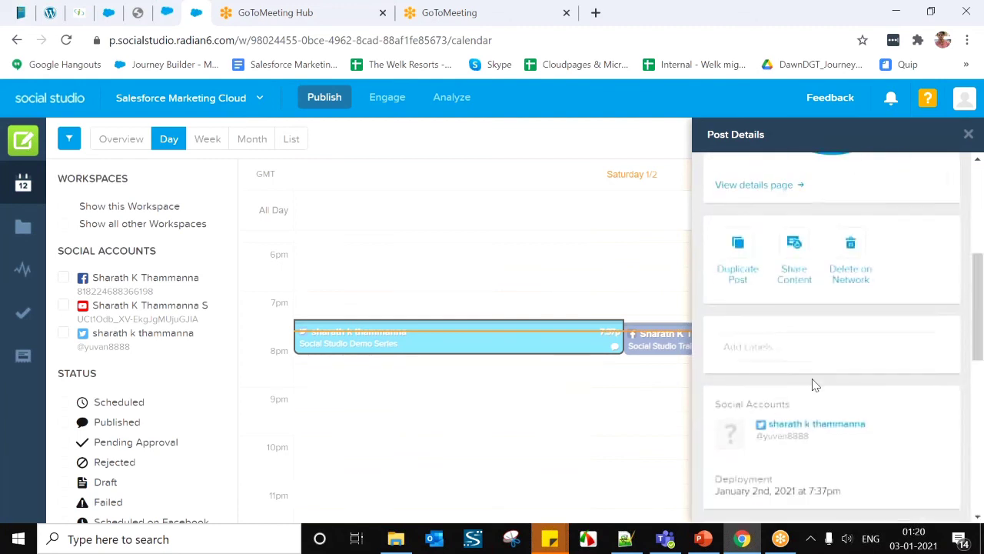
scroll(813, 384, down, 2)
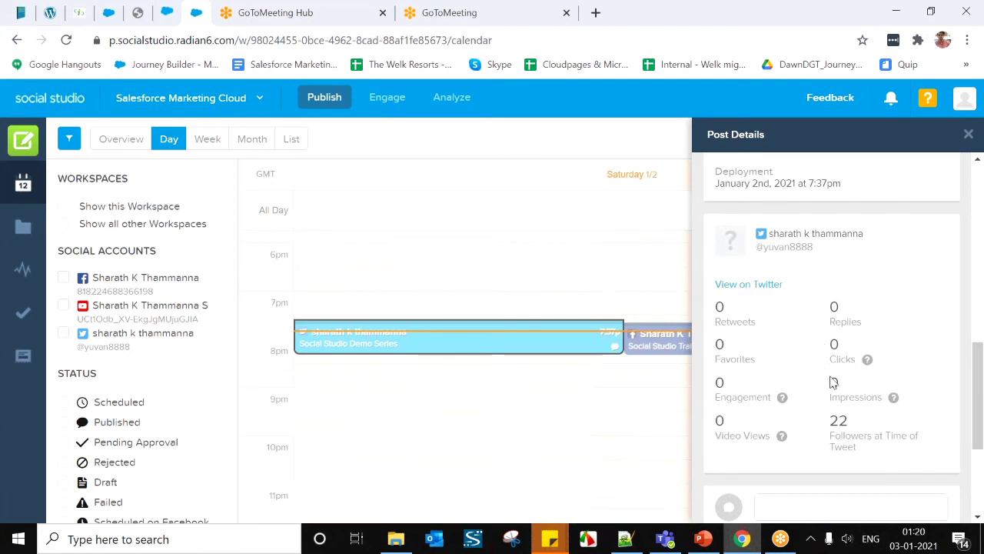
mouse_move(779, 403)
Open the Performance page and review the seven-day Facebook and Twitter interaction summaries
click(23, 269)
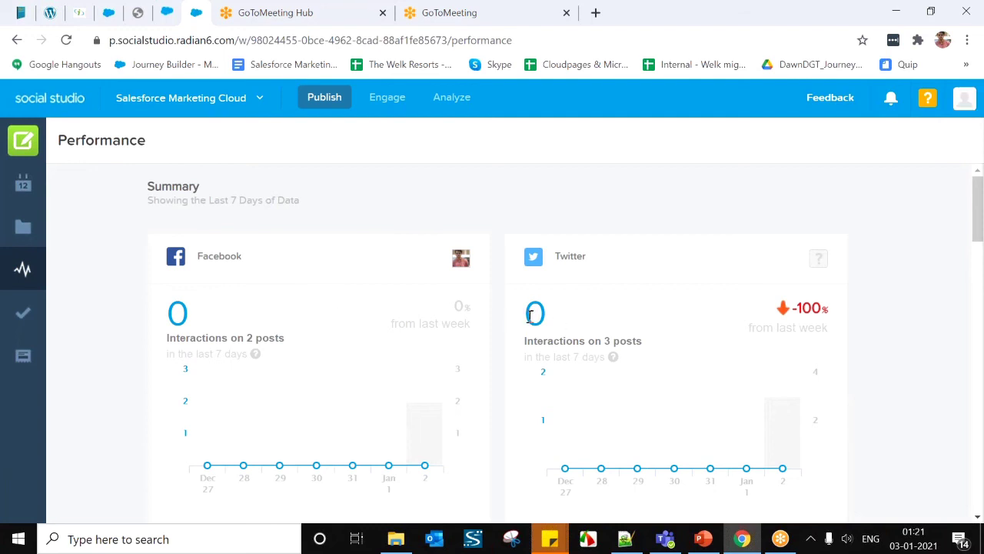
scroll(529, 316, down, 2)
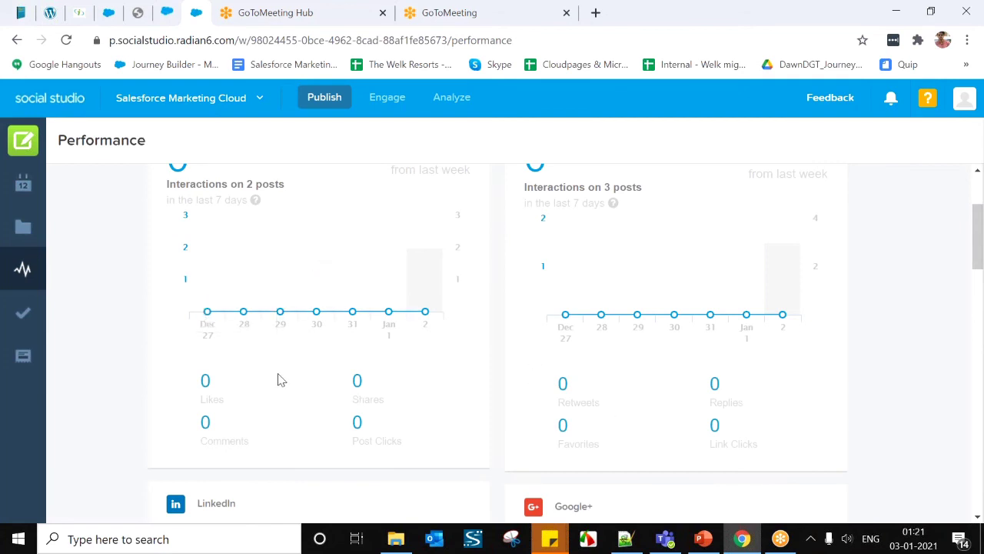
scroll(297, 369, down, 1)
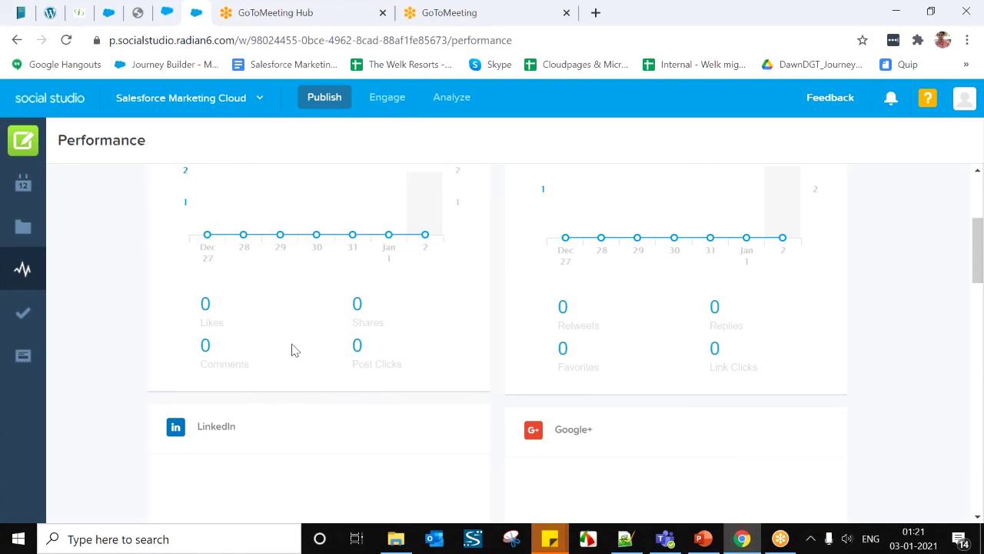
scroll(244, 320, up, 1)
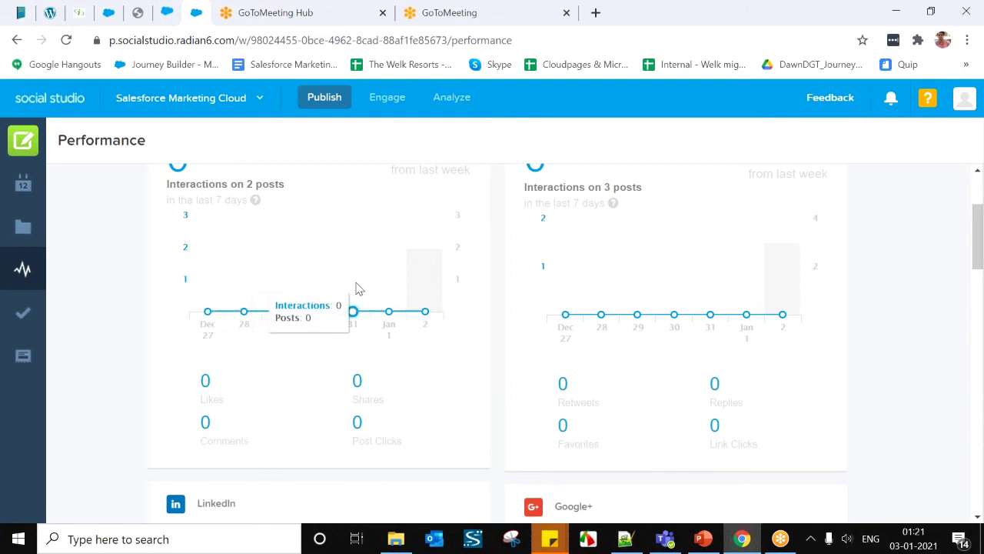
scroll(341, 297, down, 1)
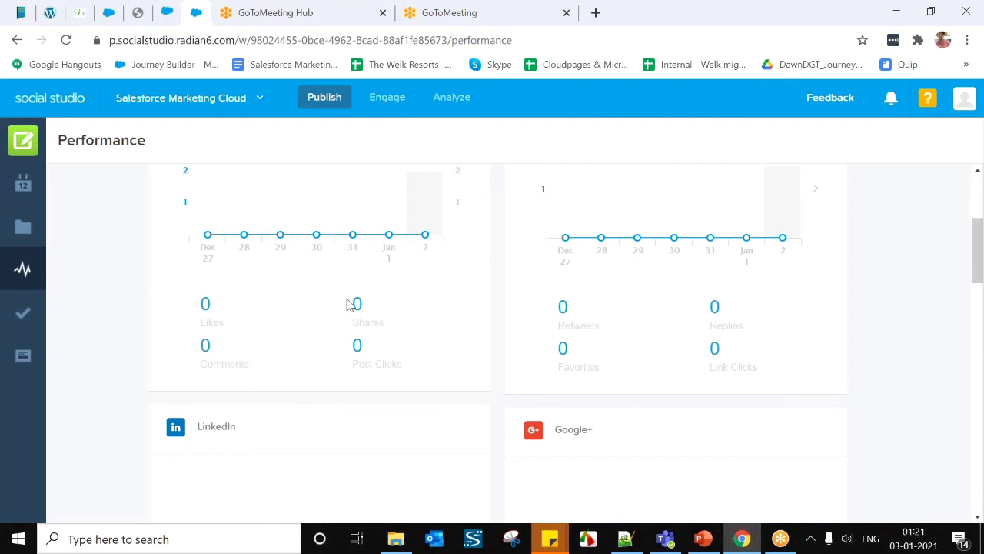
scroll(345, 305, up, 2)
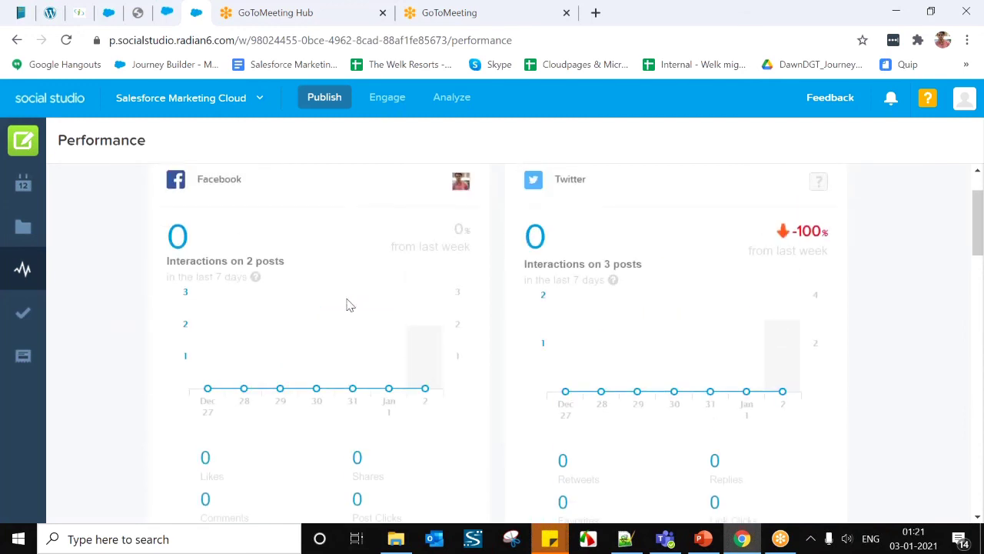
Review the YouTube, Instagram and Pinterest summaries on the Performance page and open the All Posts report
scroll(347, 306, down, 9)
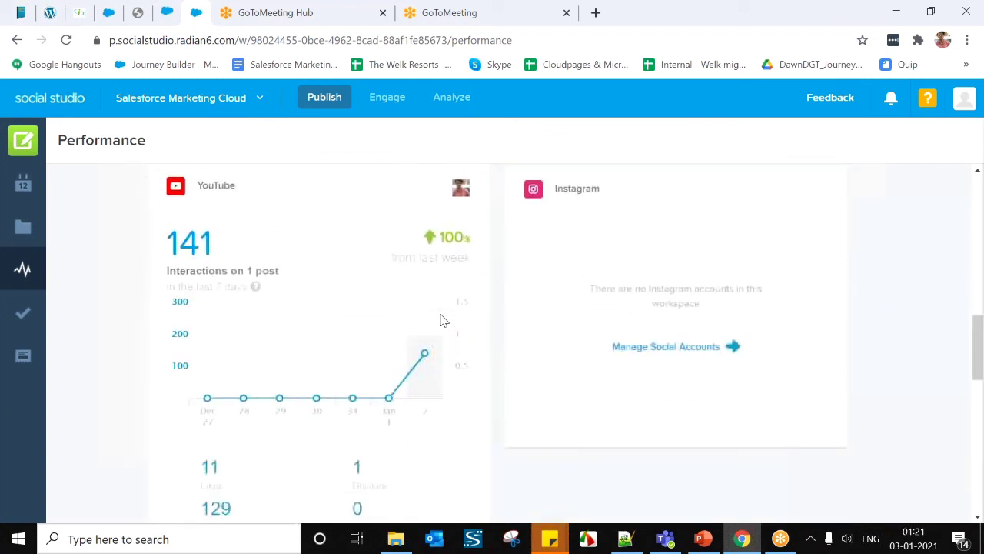
scroll(443, 320, down, 5)
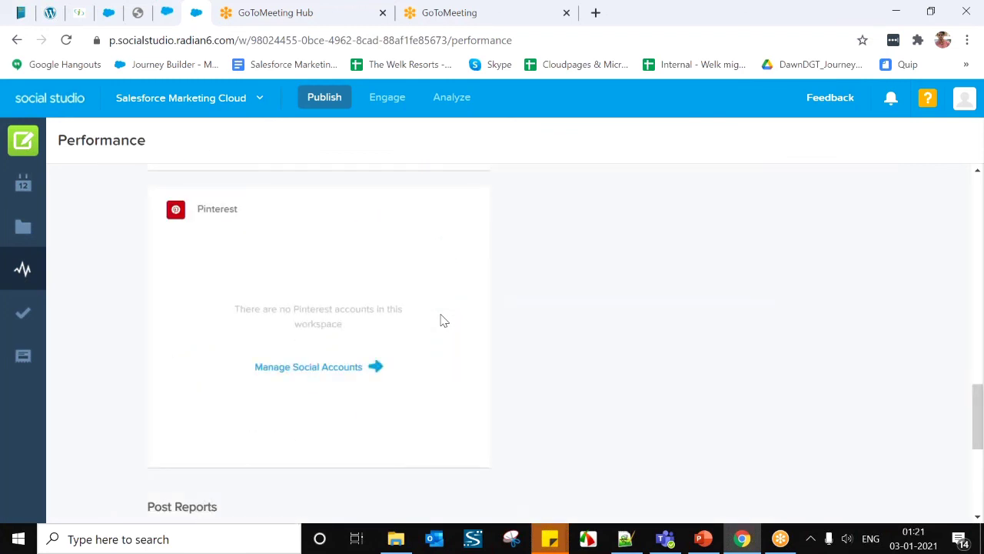
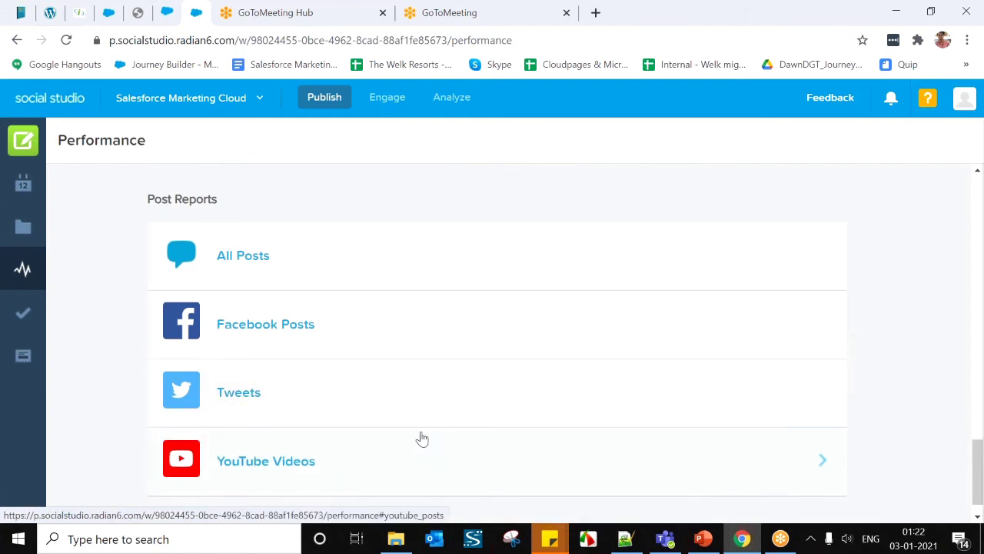
scroll(206, 388, up, 1)
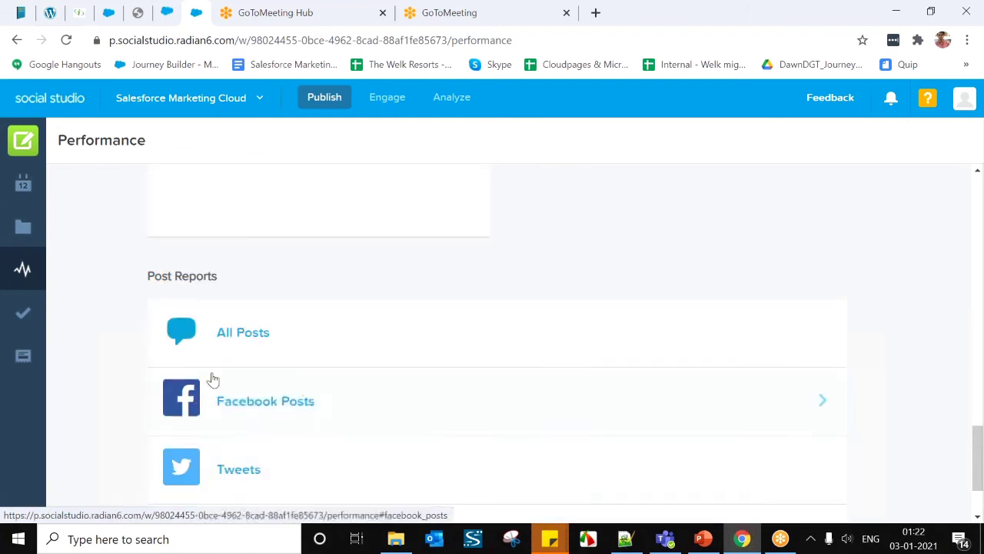
click(224, 345)
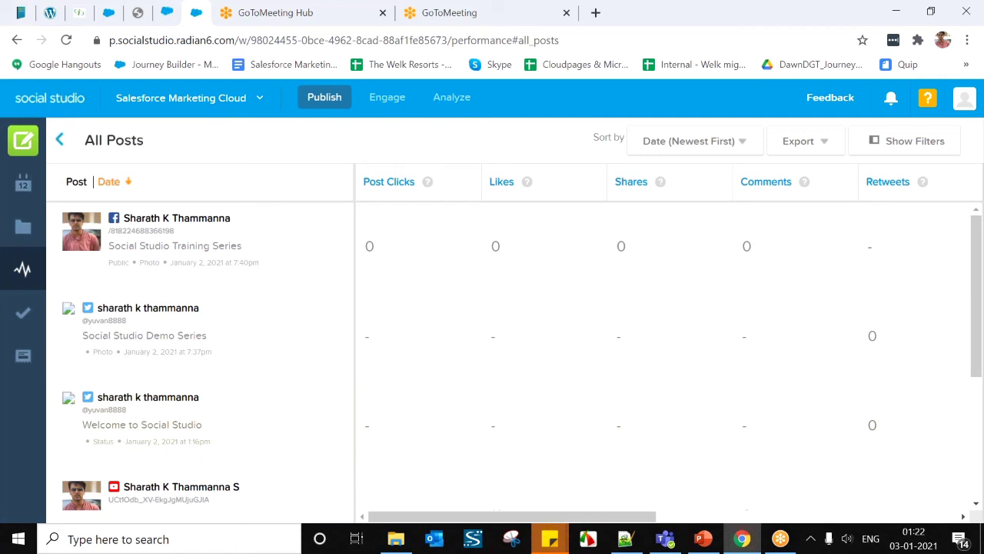
Show the All Posts report's filters and examine the date range, label and media type options
click(911, 148)
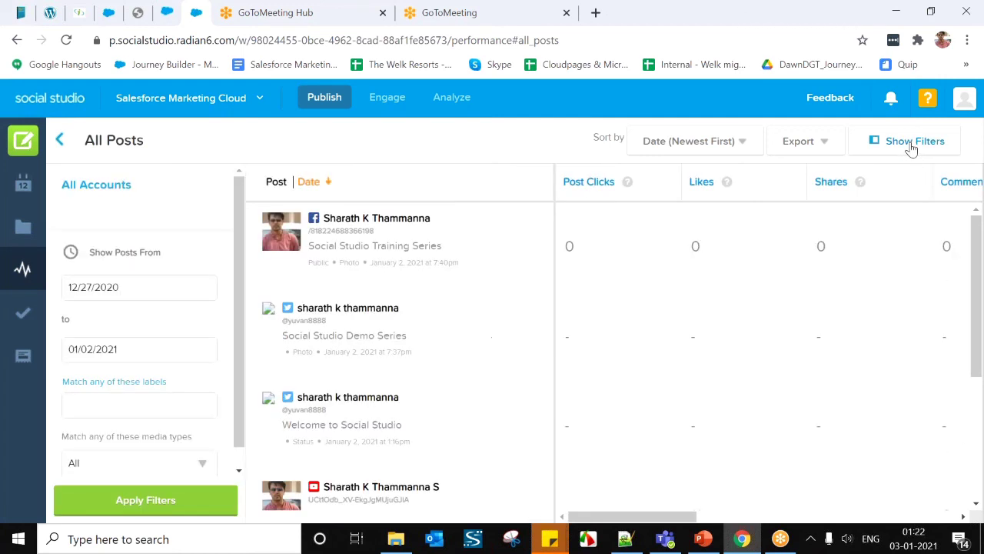
scroll(164, 443, down, 1)
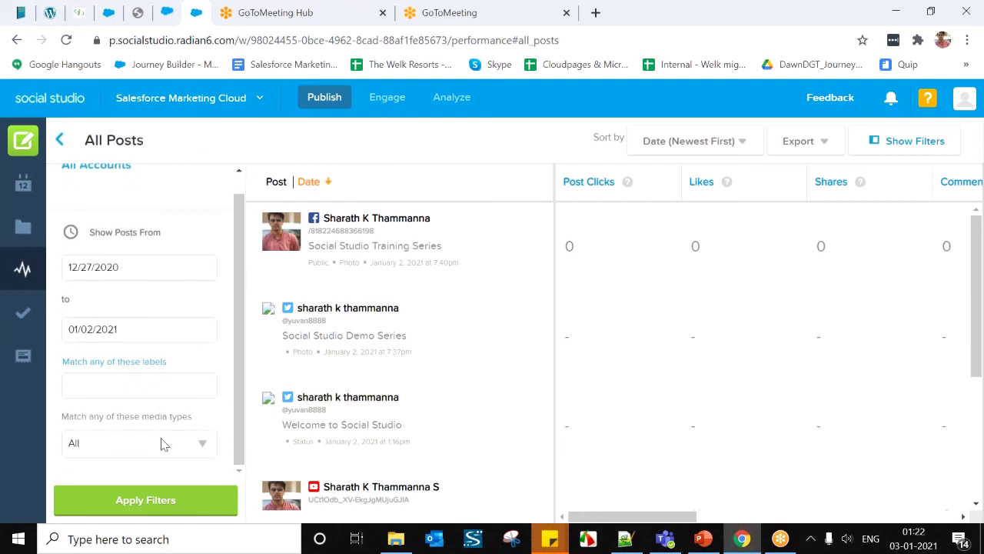
click(163, 444)
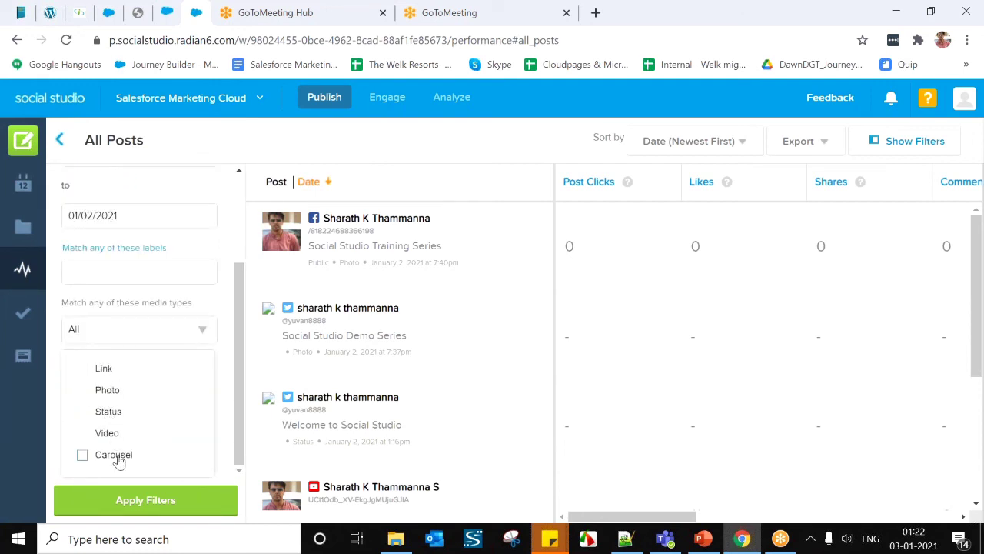
click(229, 385)
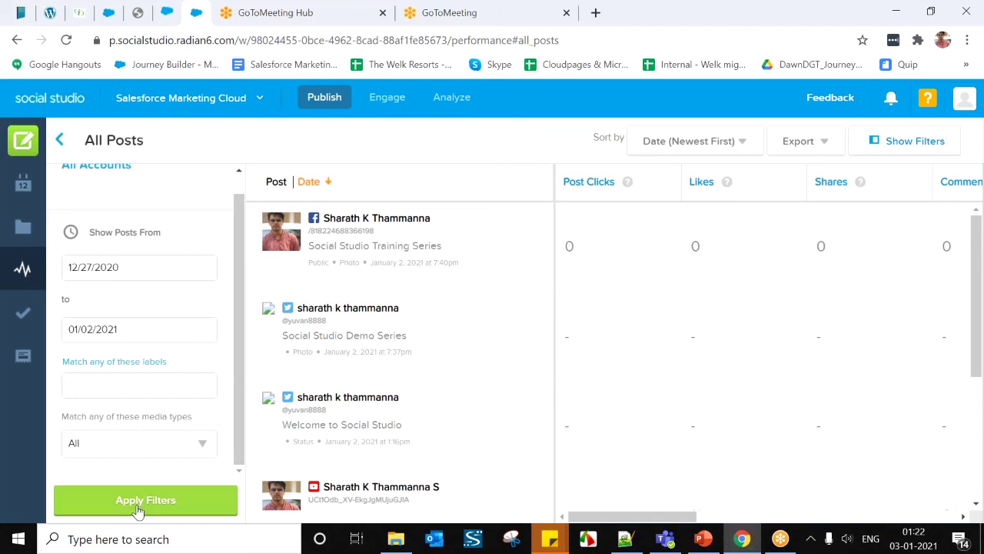
Sort the posts by Post Clicks (Largest First), then view and close the Social Studio Training Series Facebook post's details
click(695, 146)
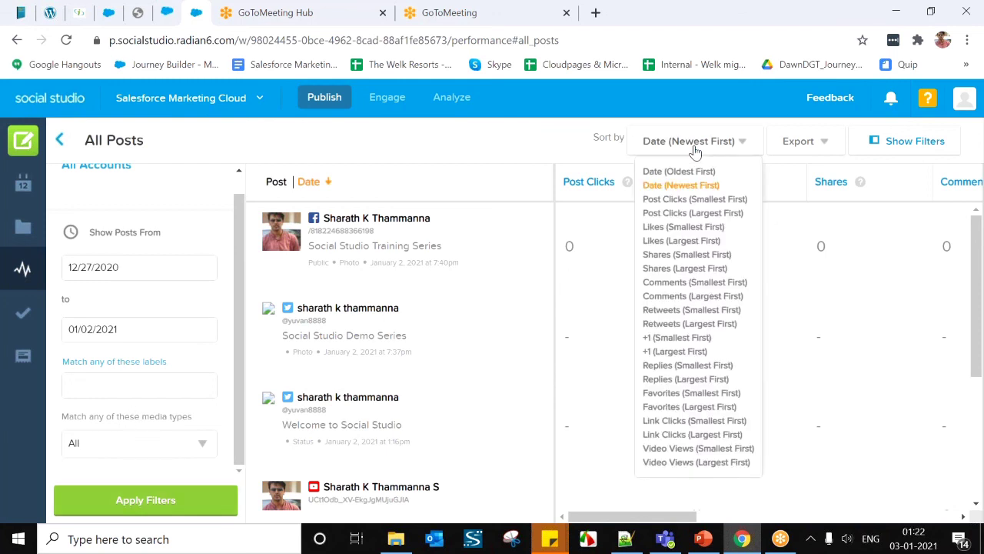
click(588, 178)
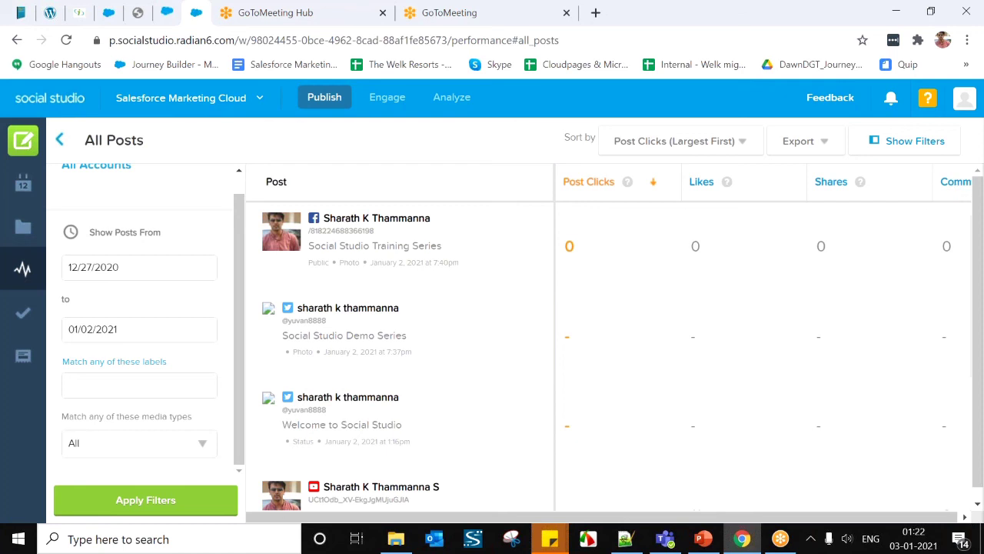
click(338, 246)
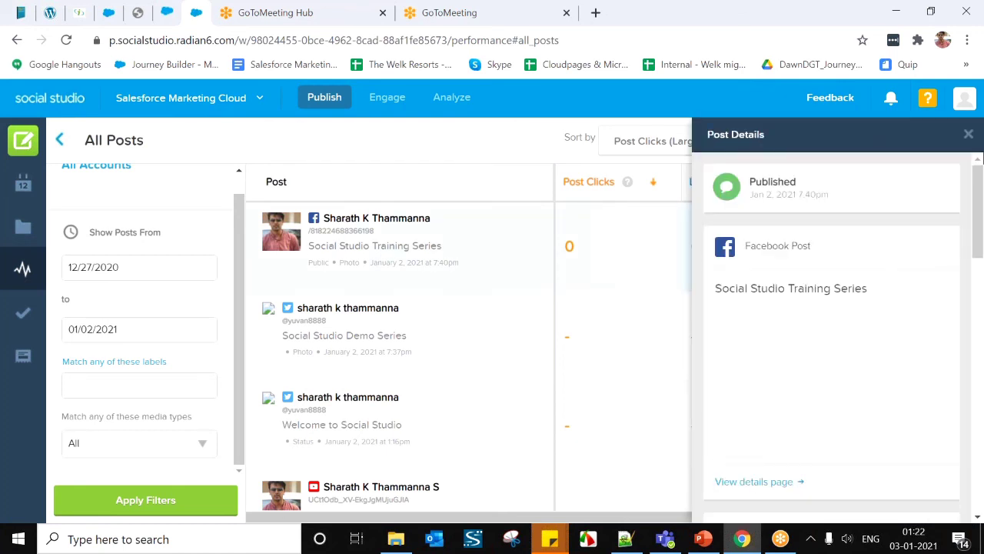
click(968, 135)
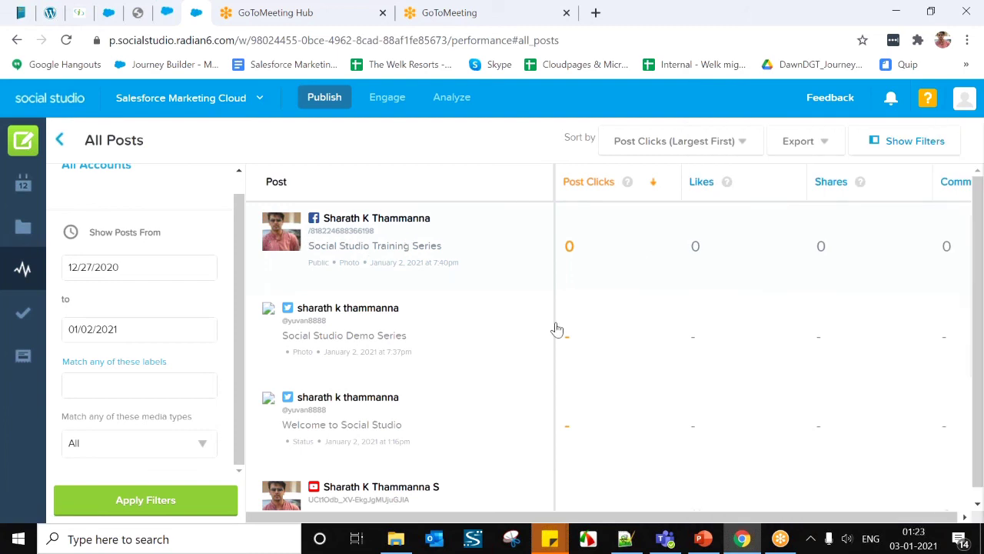
Export all data on the All Posts report page as a CSV file
click(821, 152)
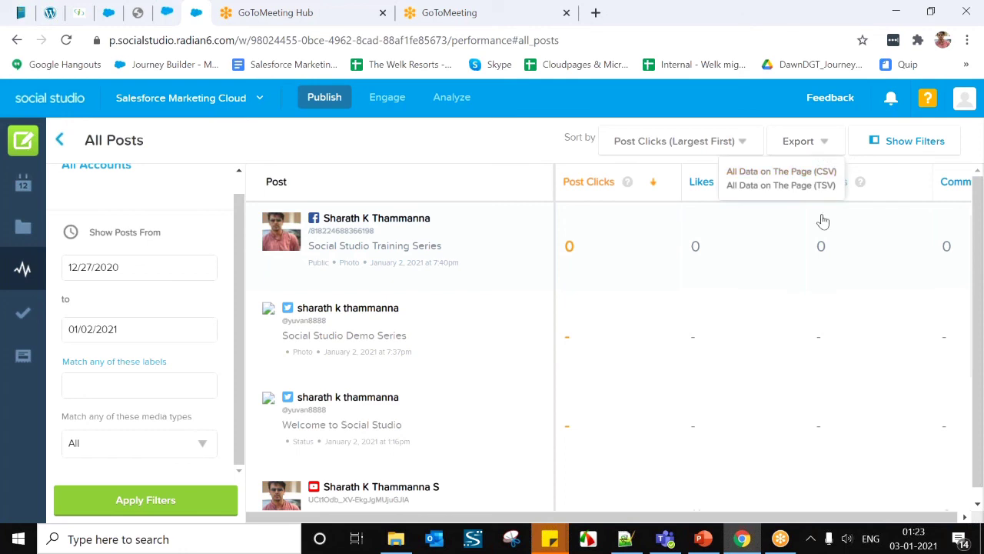
click(824, 173)
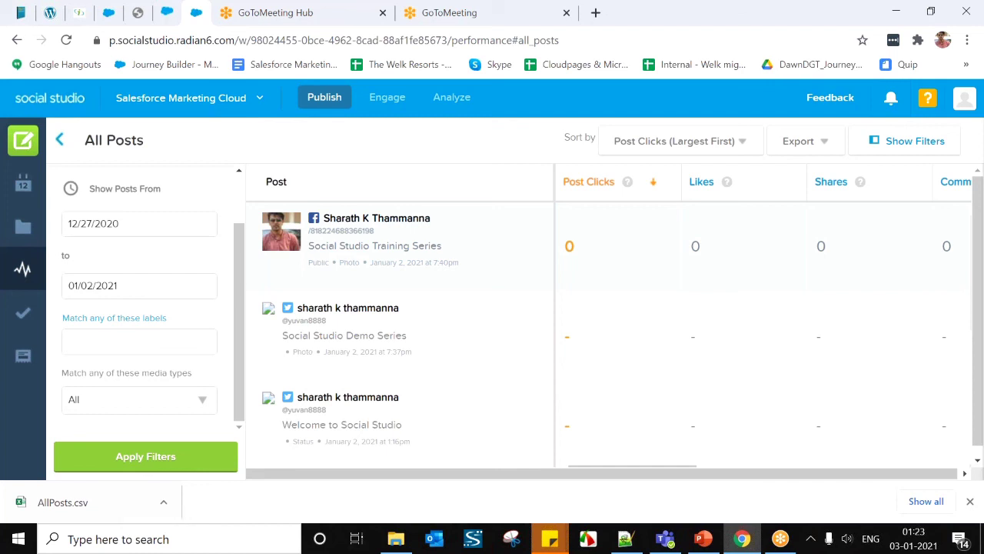
Switch to the PowerPoint presentation and show the slides from Performance and Tracking through Approvals full screen
click(703, 538)
click(816, 513)
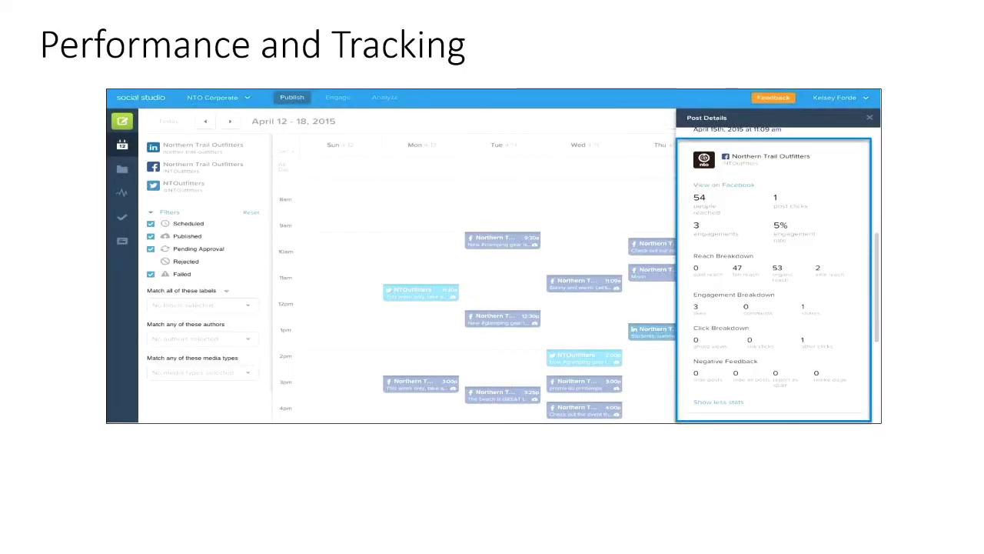
click(615, 386)
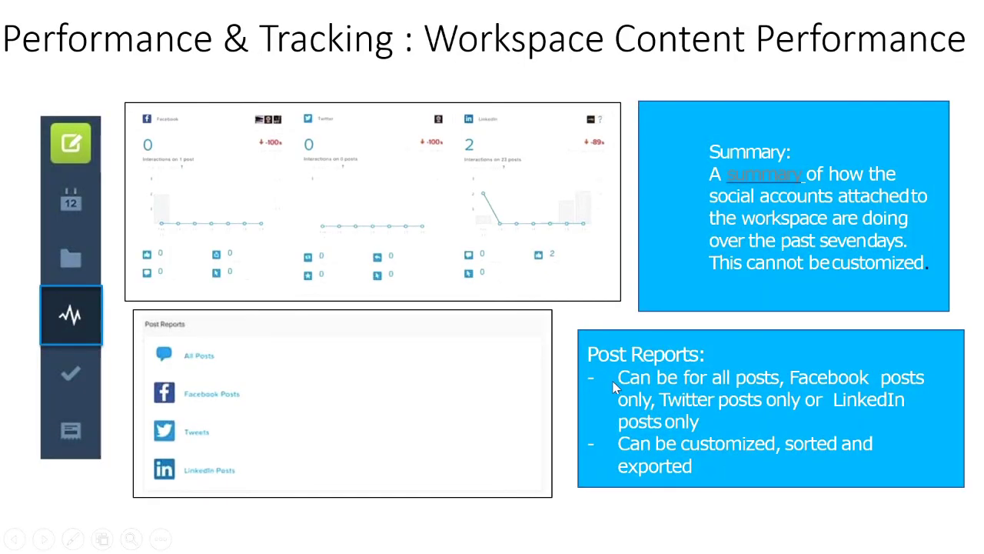
click(615, 387)
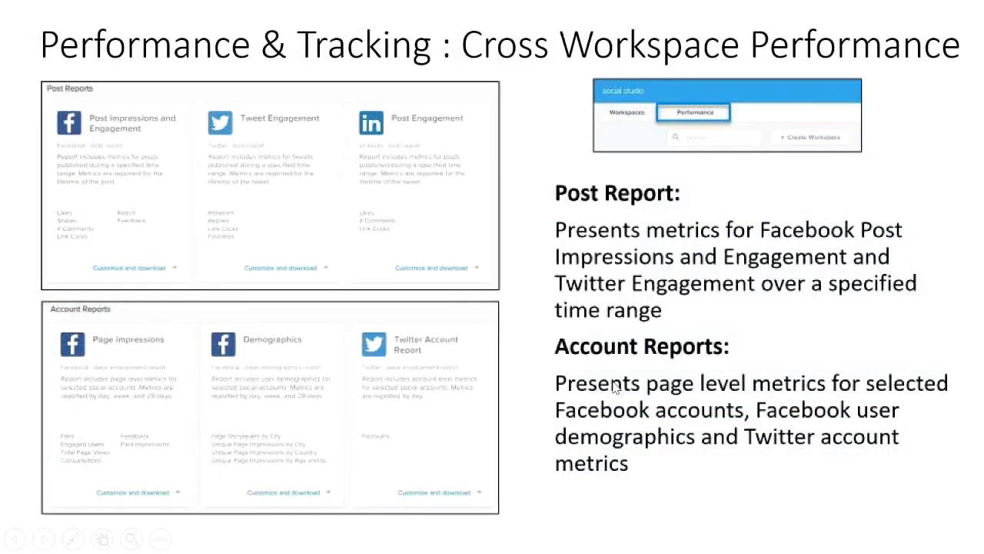
click(615, 388)
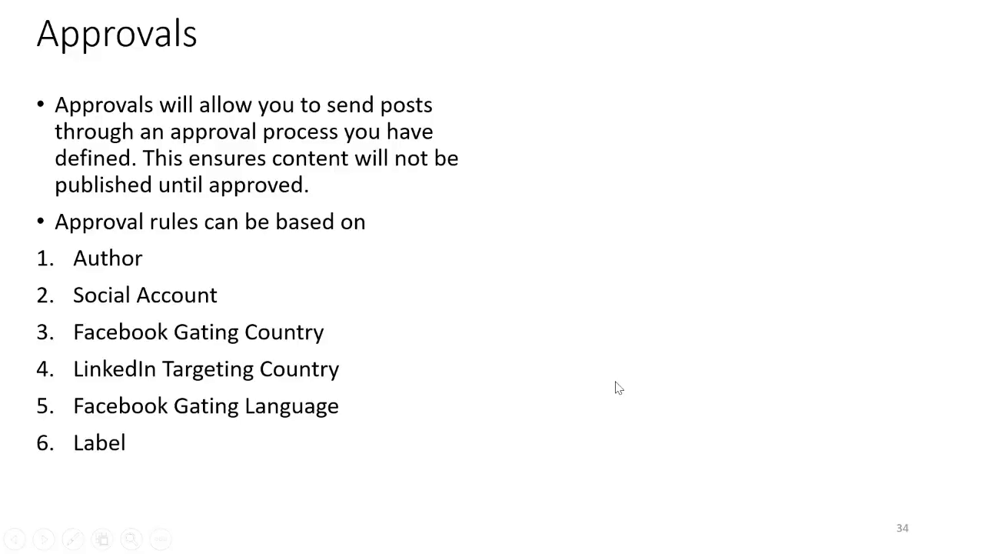